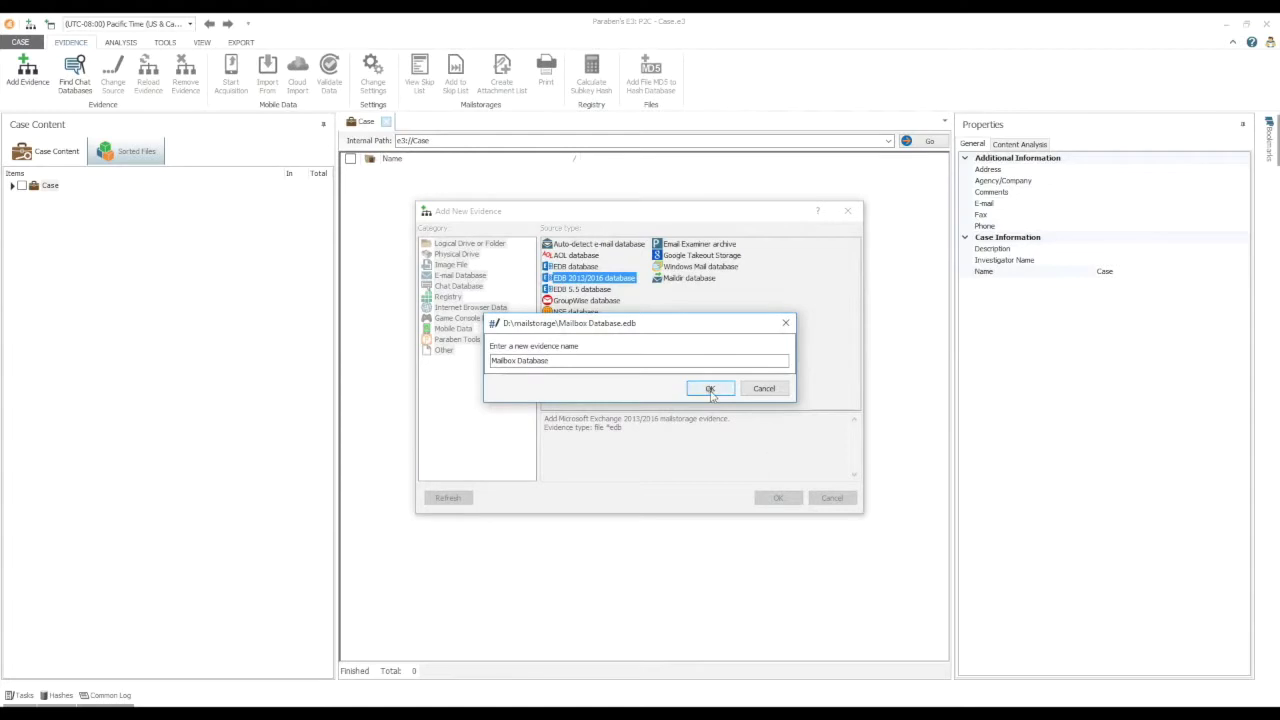
- Add the Exchange evidence as Mailbox Database without raw mode and run content analysis with data sorting, keyword indexing and English OCR
{"action": "left_click", "coordinate": [710, 390]}
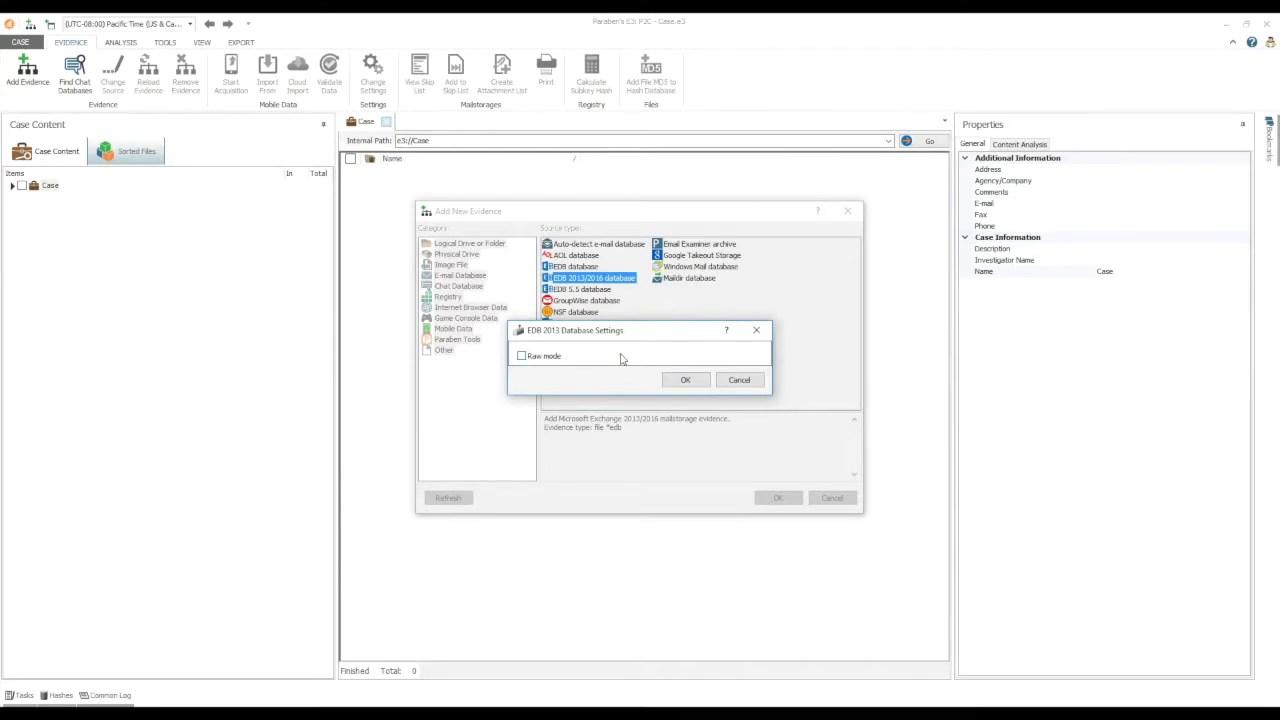
{"action": "left_click", "coordinate": [686, 380]}
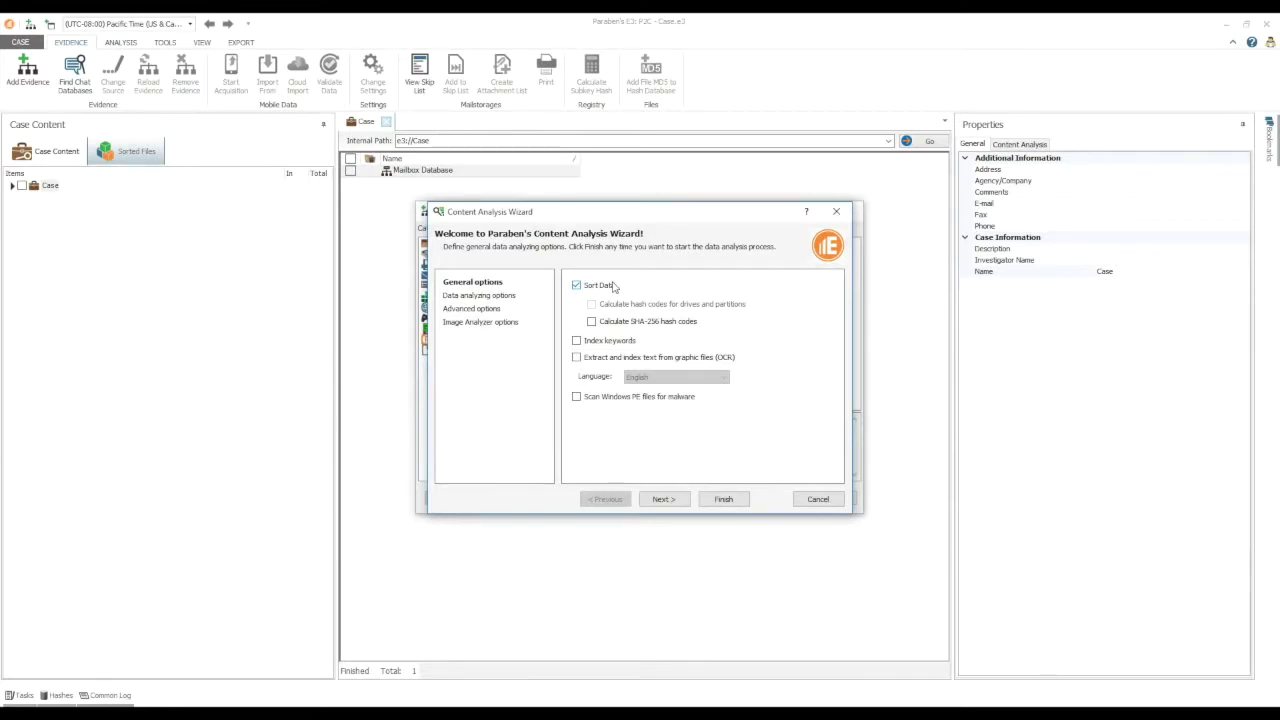
{"action": "left_click", "coordinate": [610, 343]}
{"action": "left_click", "coordinate": [615, 362]}
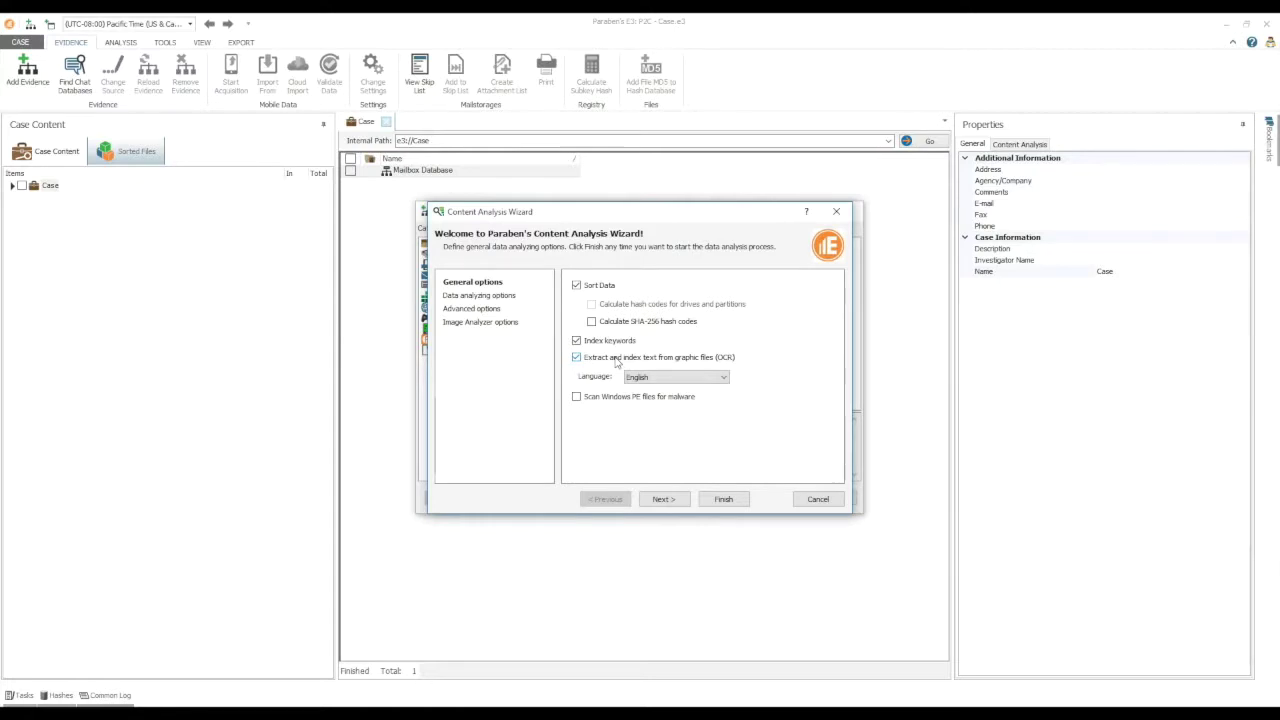
{"action": "left_click", "coordinate": [726, 498]}
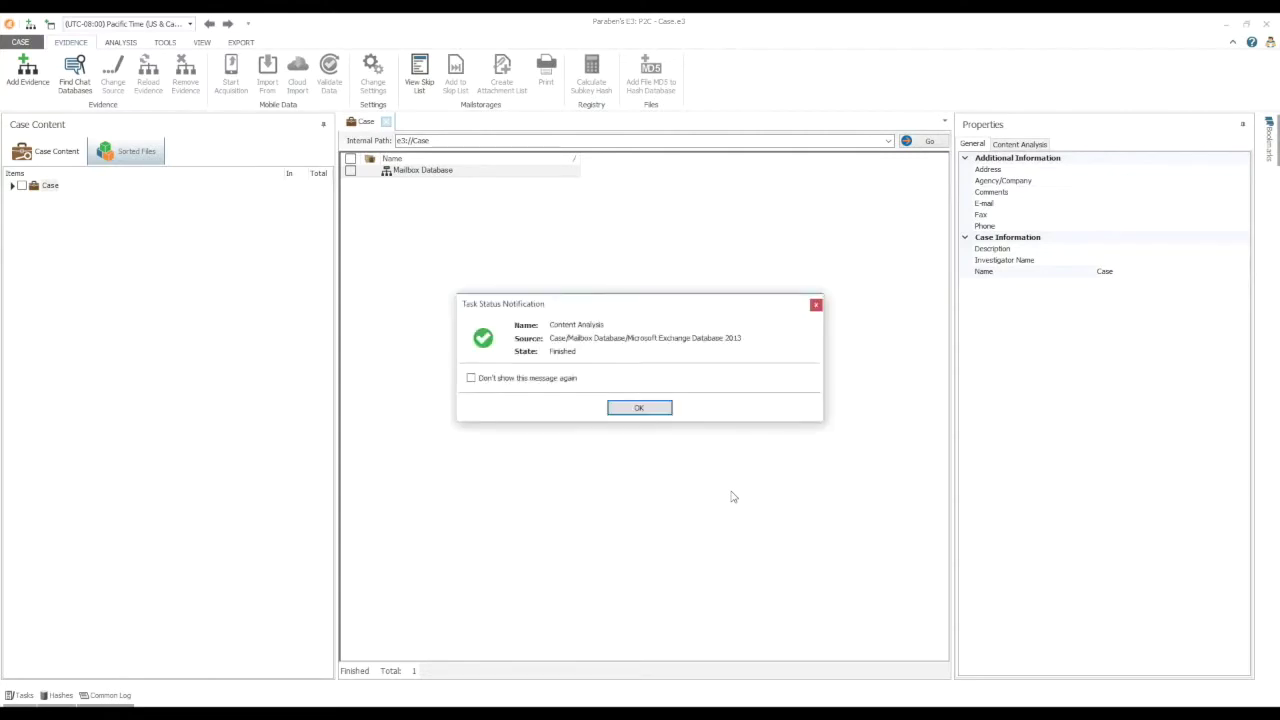
{"action": "left_click", "coordinate": [656, 410]}
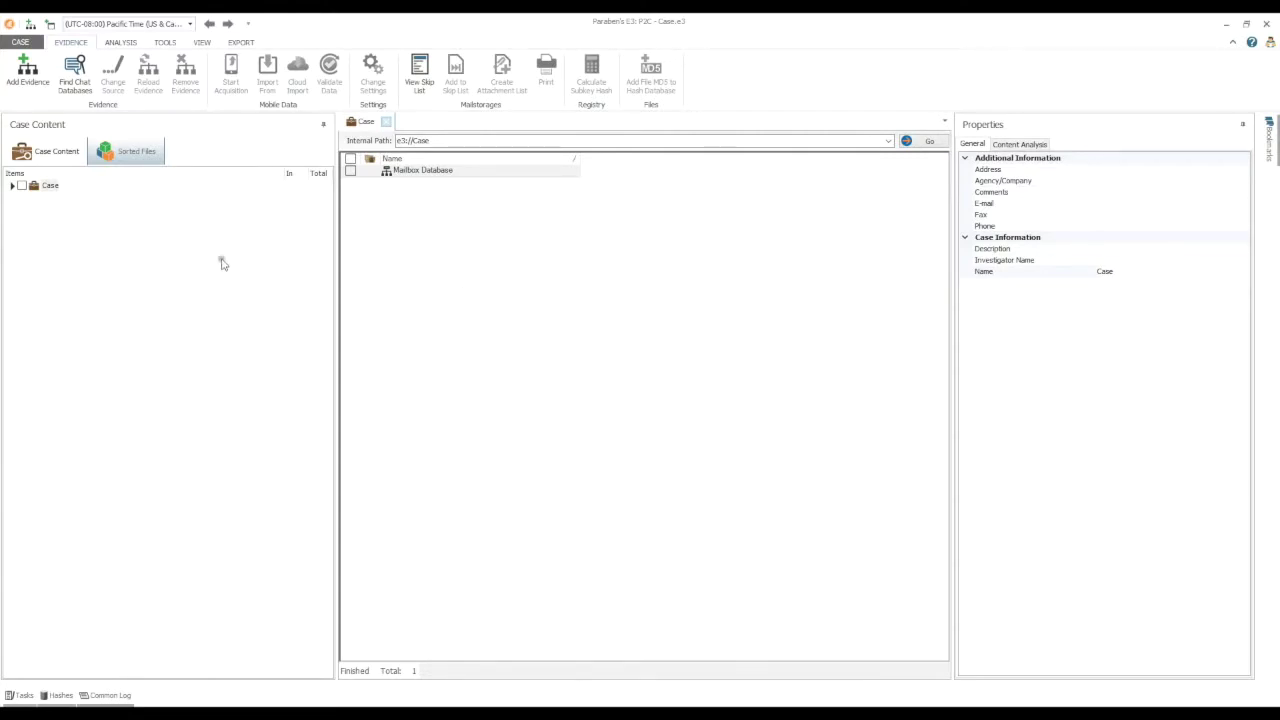
- Expand the case tree through Mailbox Database to list the mailboxes under Microsoft Exchange Database 2013
{"action": "left_click", "coordinate": [12, 186]}
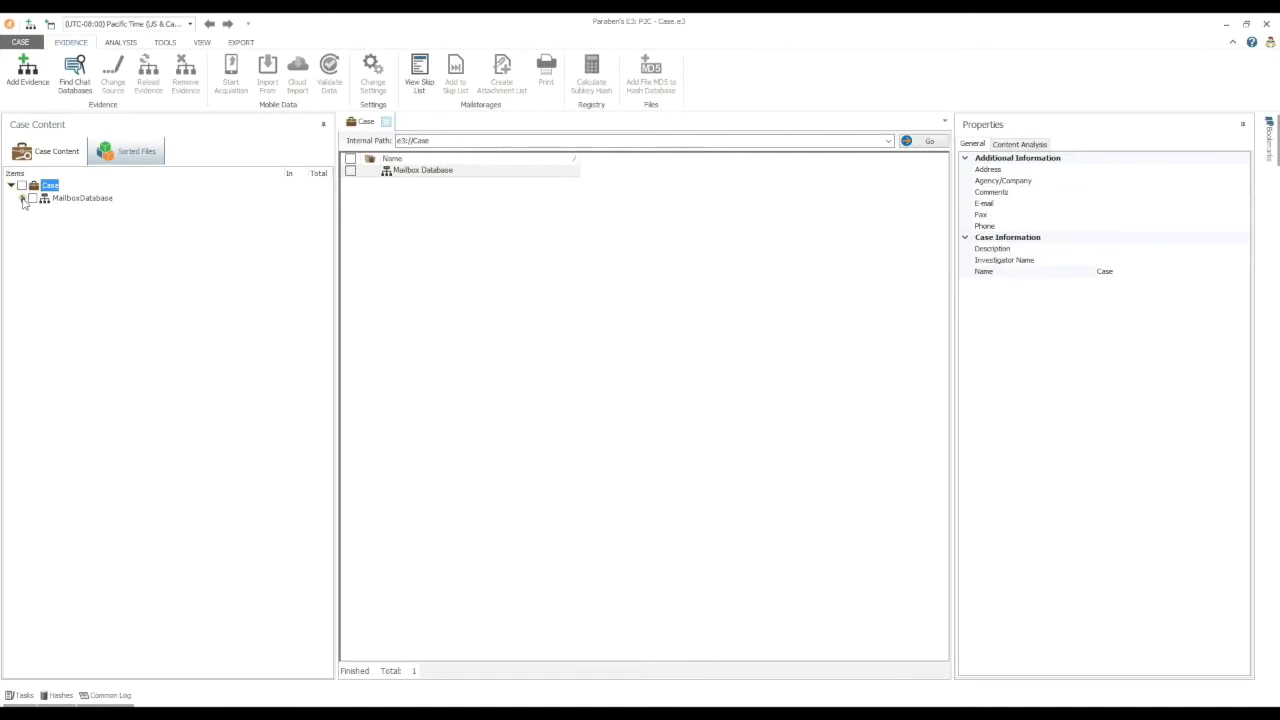
{"action": "left_click", "coordinate": [22, 198]}
{"action": "left_click", "coordinate": [33, 211]}
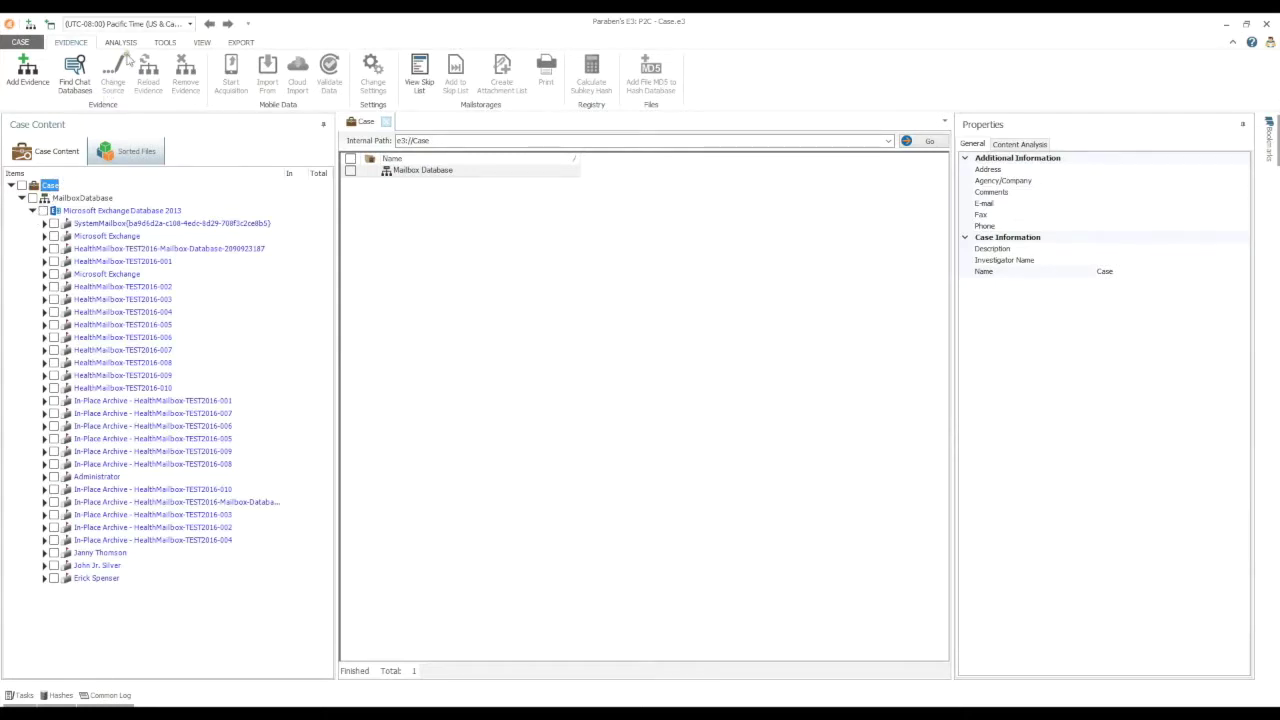
- Count the folder contents of the Exchange database and hide its empty folders
{"action": "left_click", "coordinate": [122, 43]}
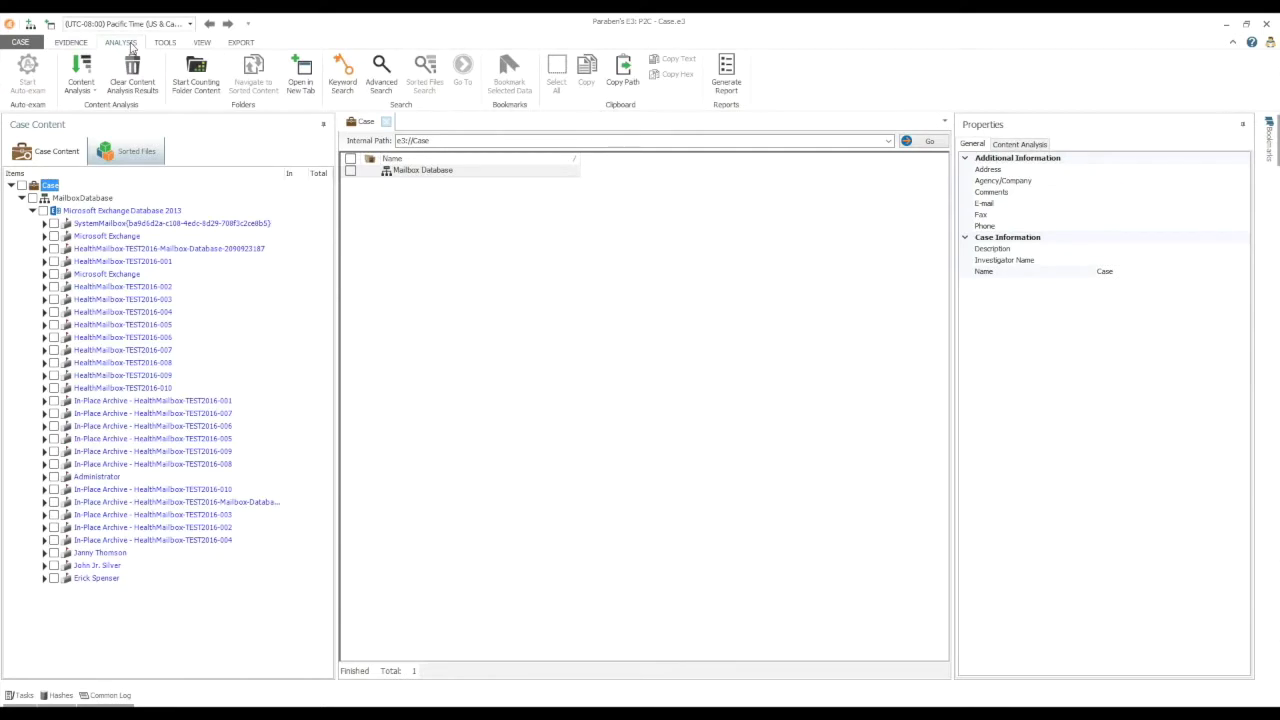
{"action": "left_click", "coordinate": [207, 84]}
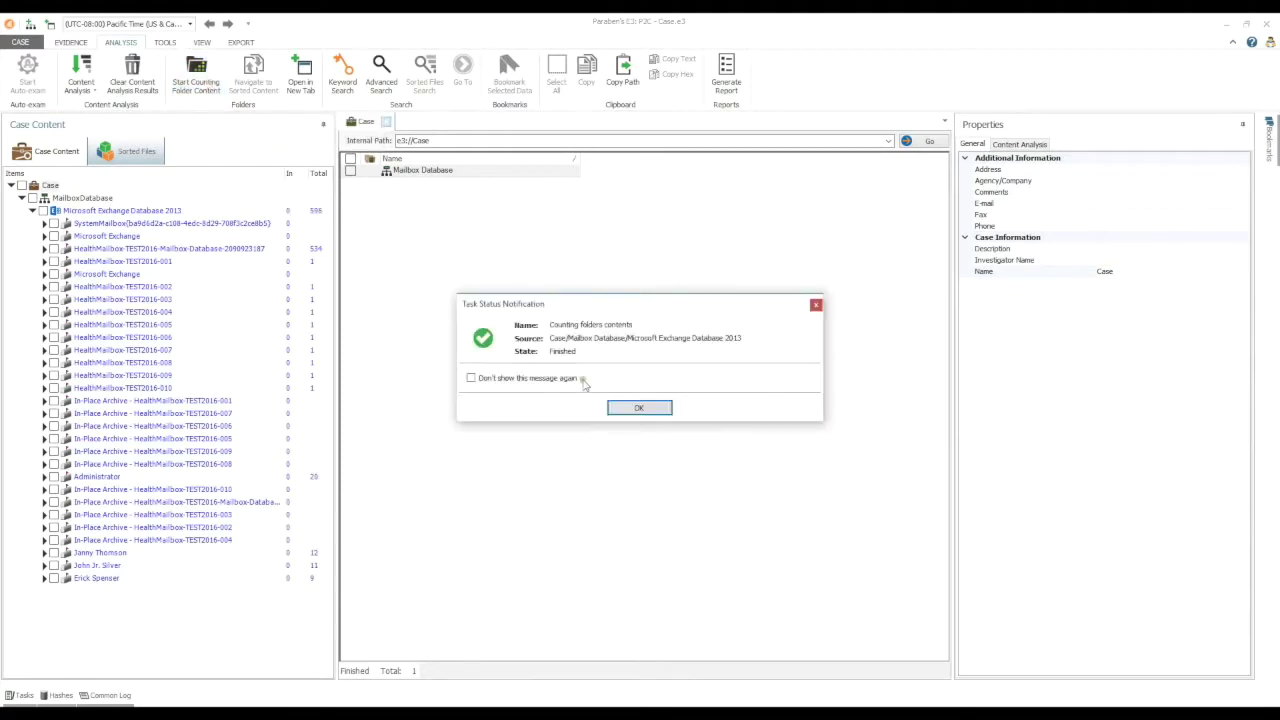
{"action": "left_click", "coordinate": [634, 410]}
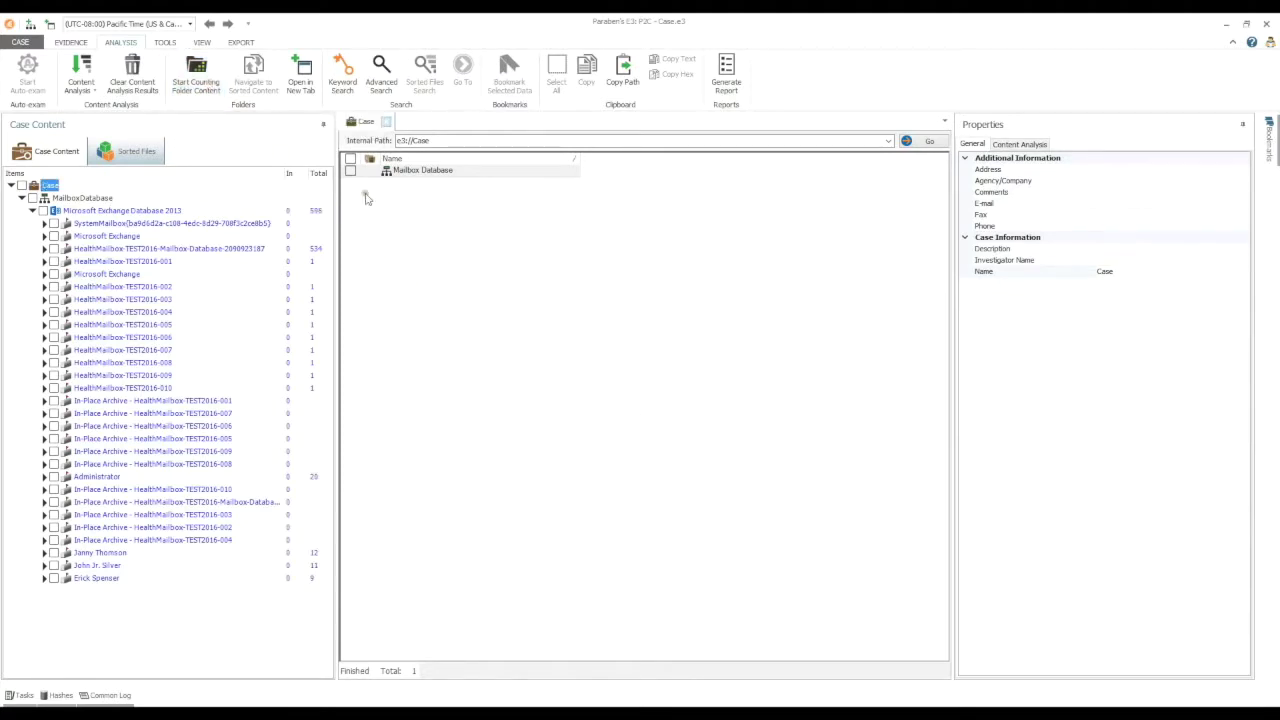
{"action": "left_click", "coordinate": [203, 43]}
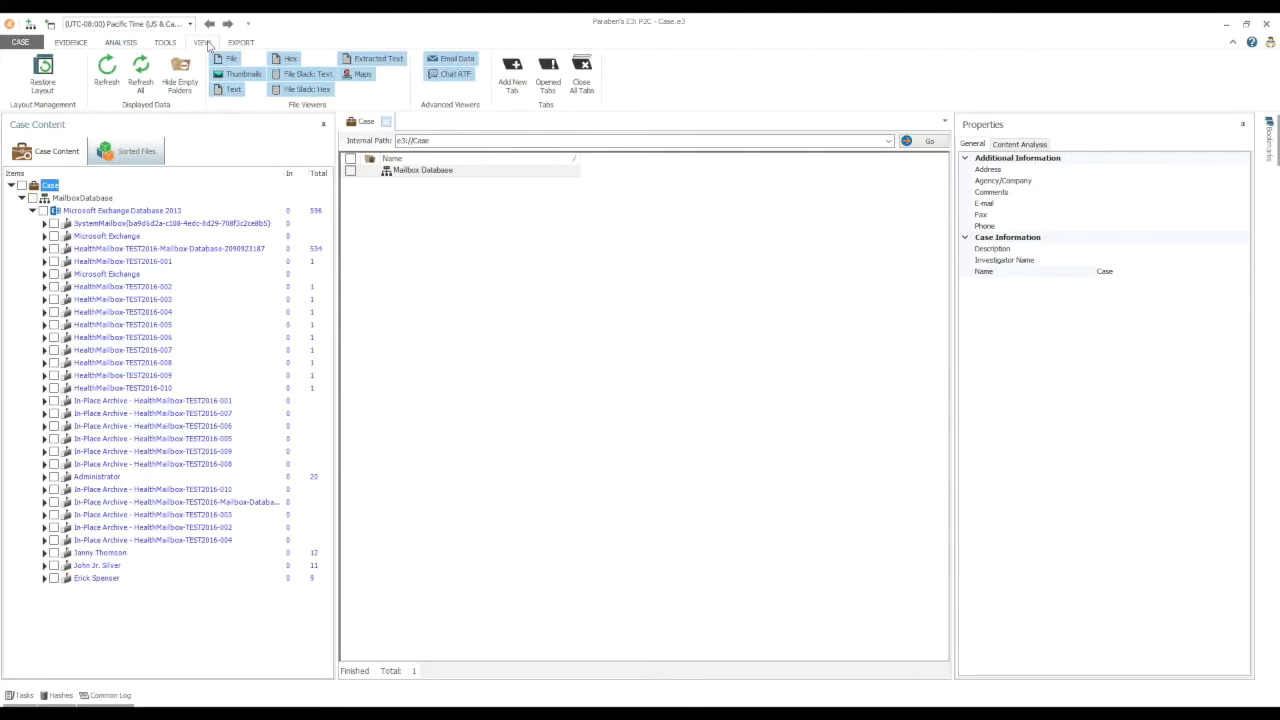
{"action": "left_click", "coordinate": [179, 90]}
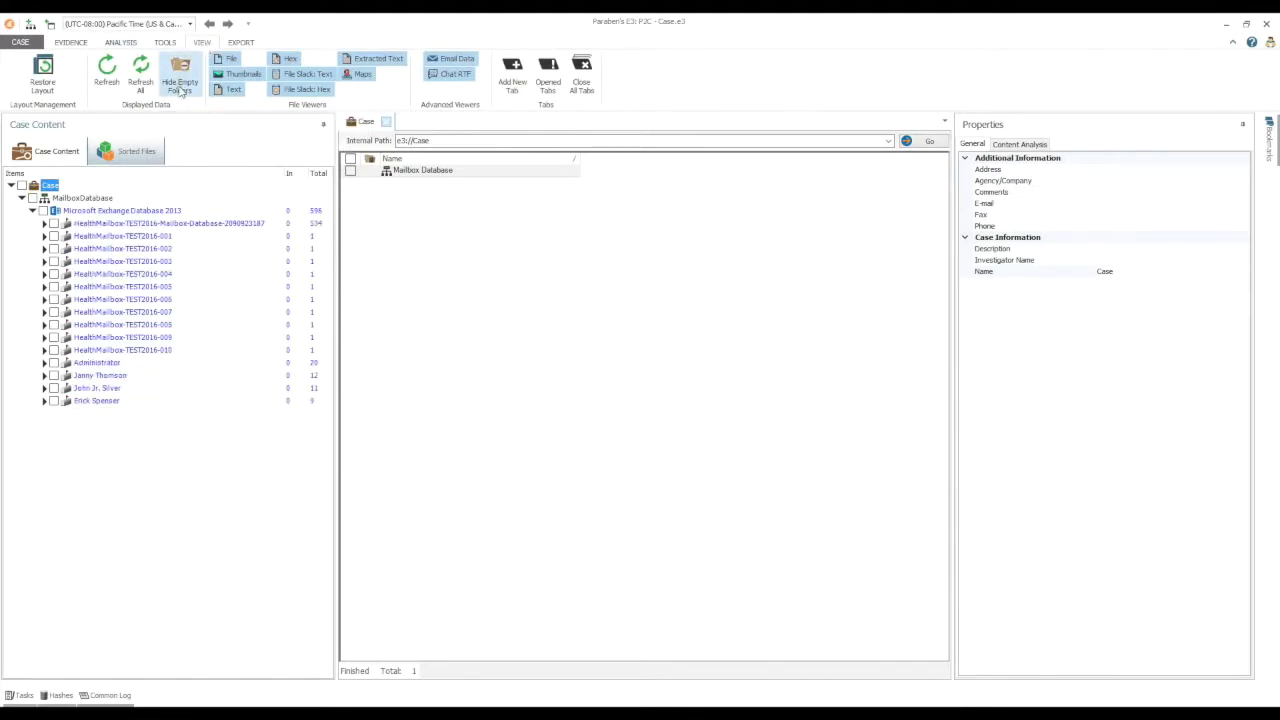
- Open the Inbox of the second-to-last mailbox and show its "Re: How are you?" message in an enlarged e-mail preview
{"action": "double_click", "coordinate": [88, 390]}
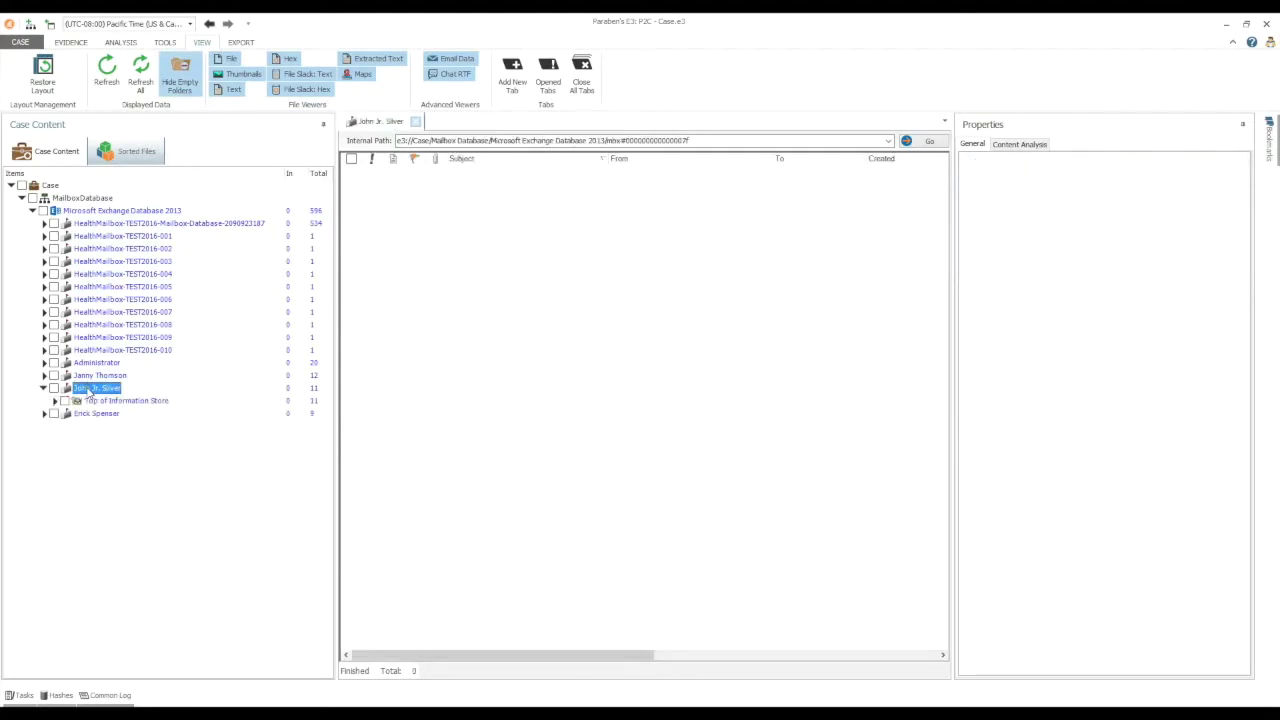
{"action": "double_click", "coordinate": [95, 401]}
{"action": "left_click", "coordinate": [101, 426]}
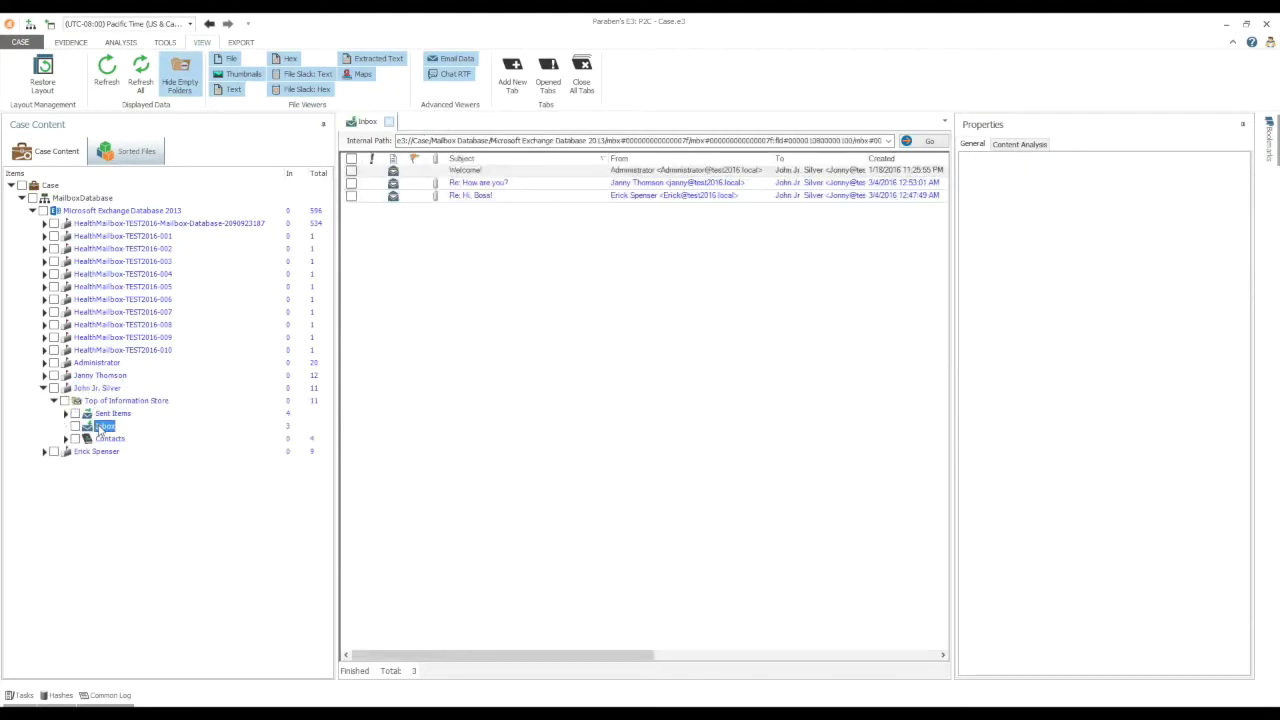
{"action": "left_click", "coordinate": [478, 184]}
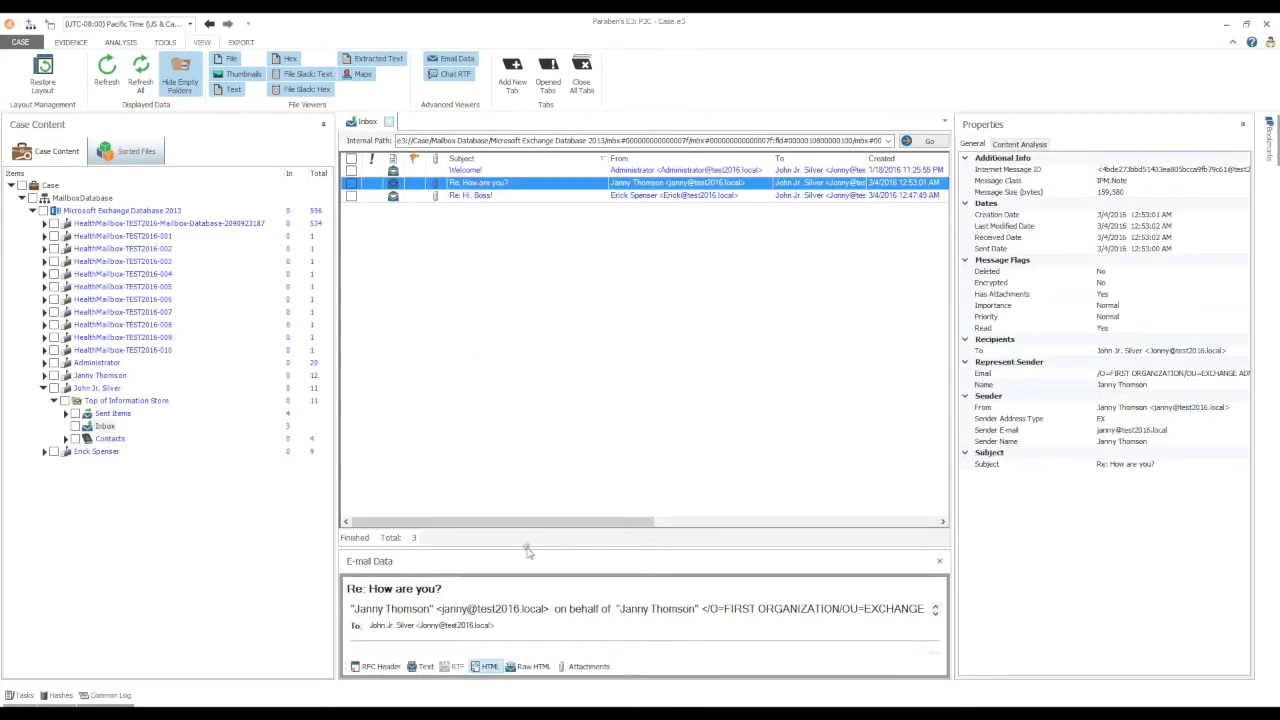
{"action": "left_click_drag", "start_coordinate": [527, 549], "coordinate": [527, 330]}
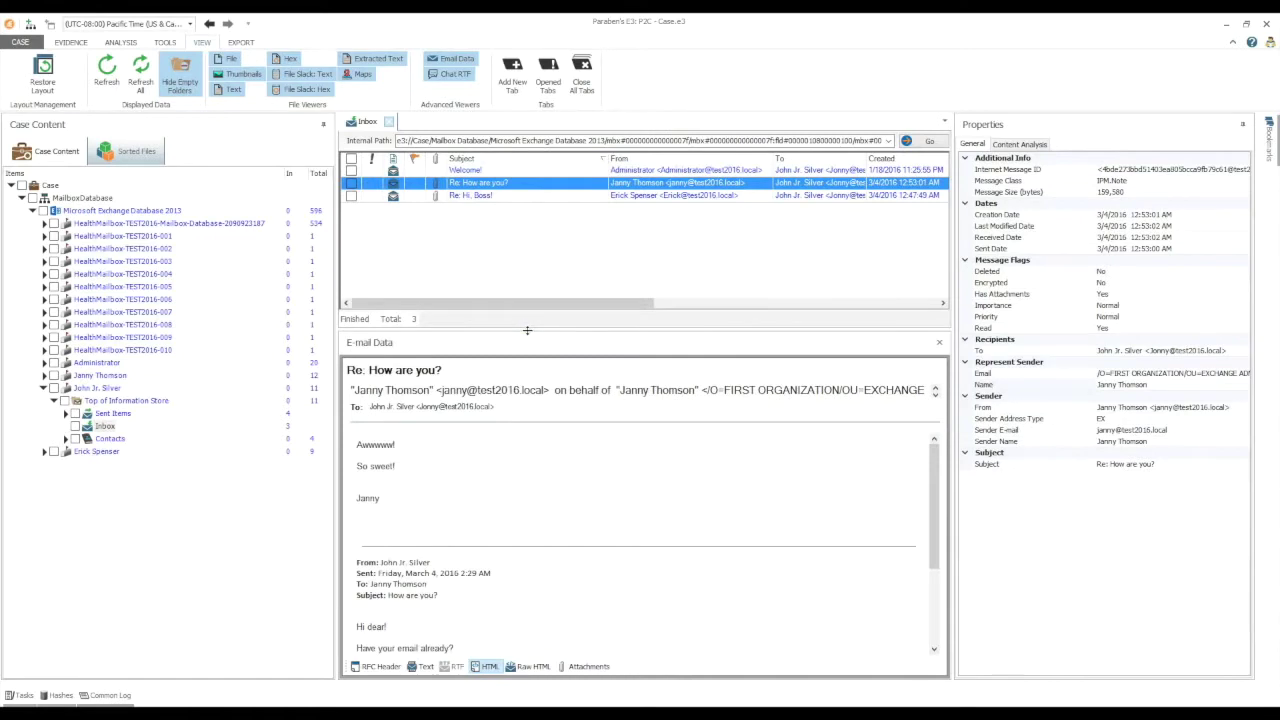
- Review the "Re: How are you?" message as RFC header, plain text, HTML and raw HTML
{"action": "left_click", "coordinate": [378, 667]}
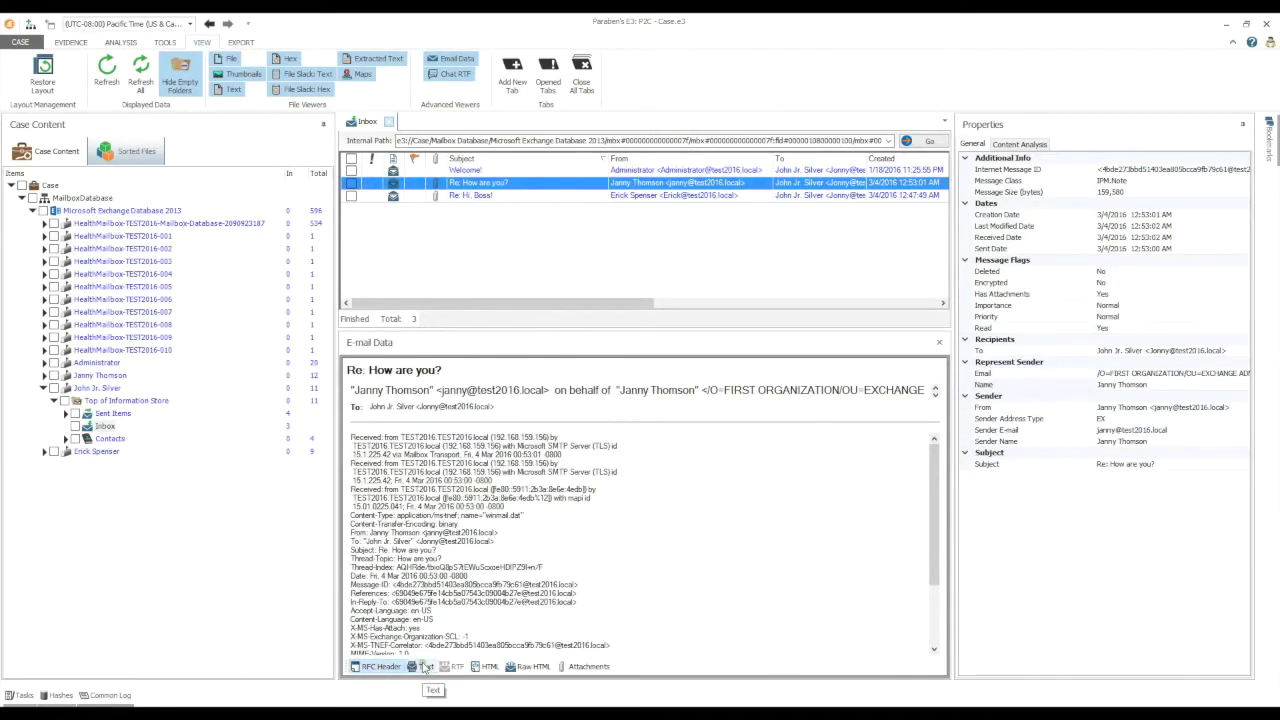
{"action": "left_click", "coordinate": [421, 667]}
{"action": "left_click", "coordinate": [484, 667]}
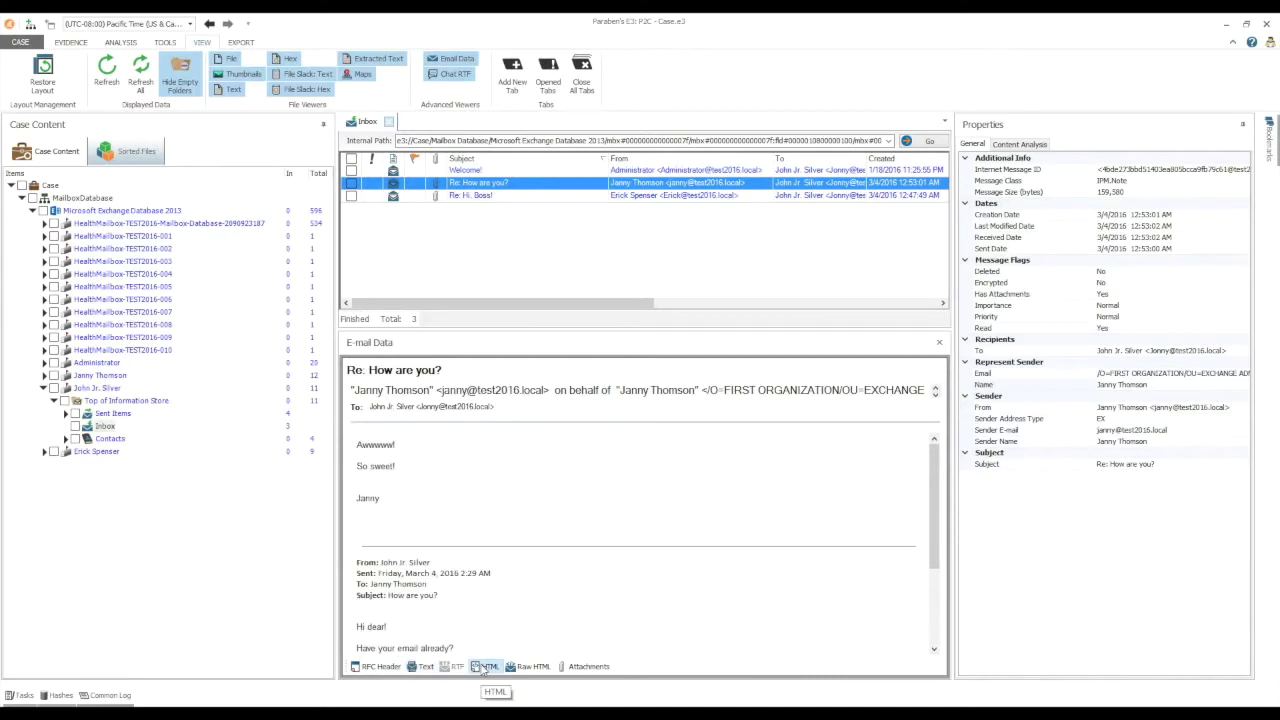
{"action": "left_click", "coordinate": [529, 667]}
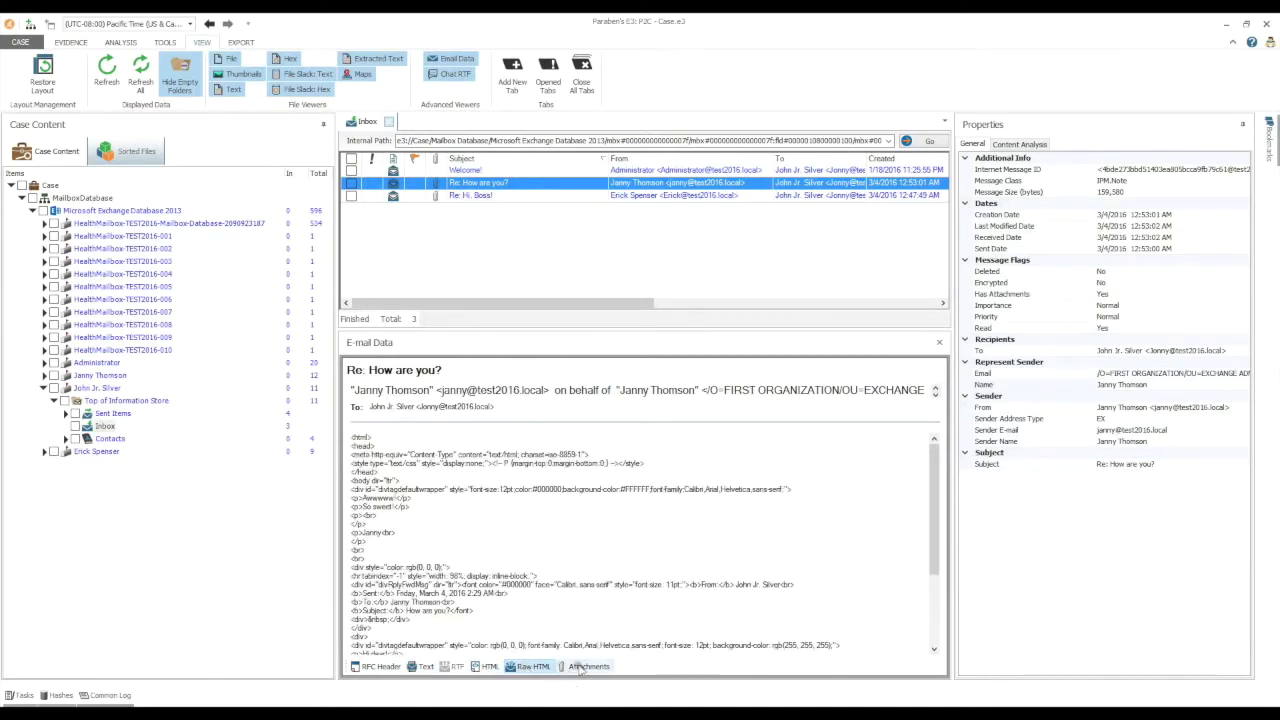
- List the message's attachments and preview flowers.jpg in the file viewer
{"action": "left_click", "coordinate": [588, 667]}
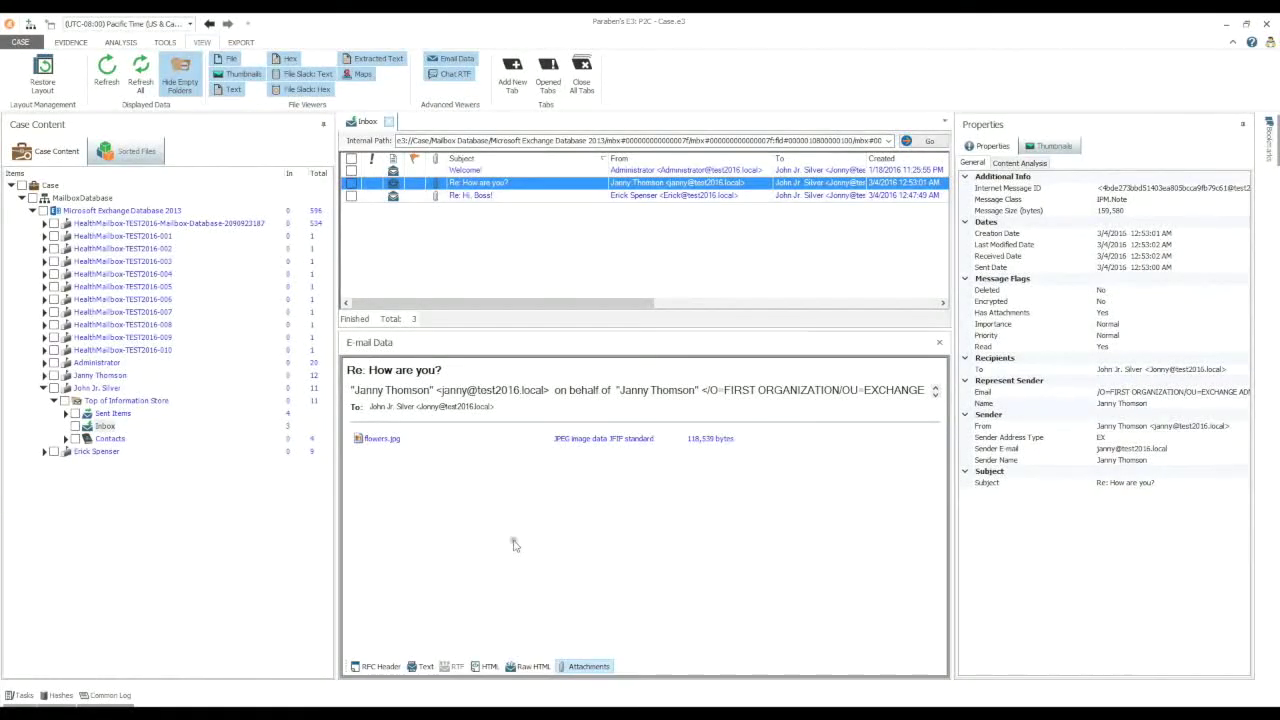
{"action": "left_click", "coordinate": [492, 445]}
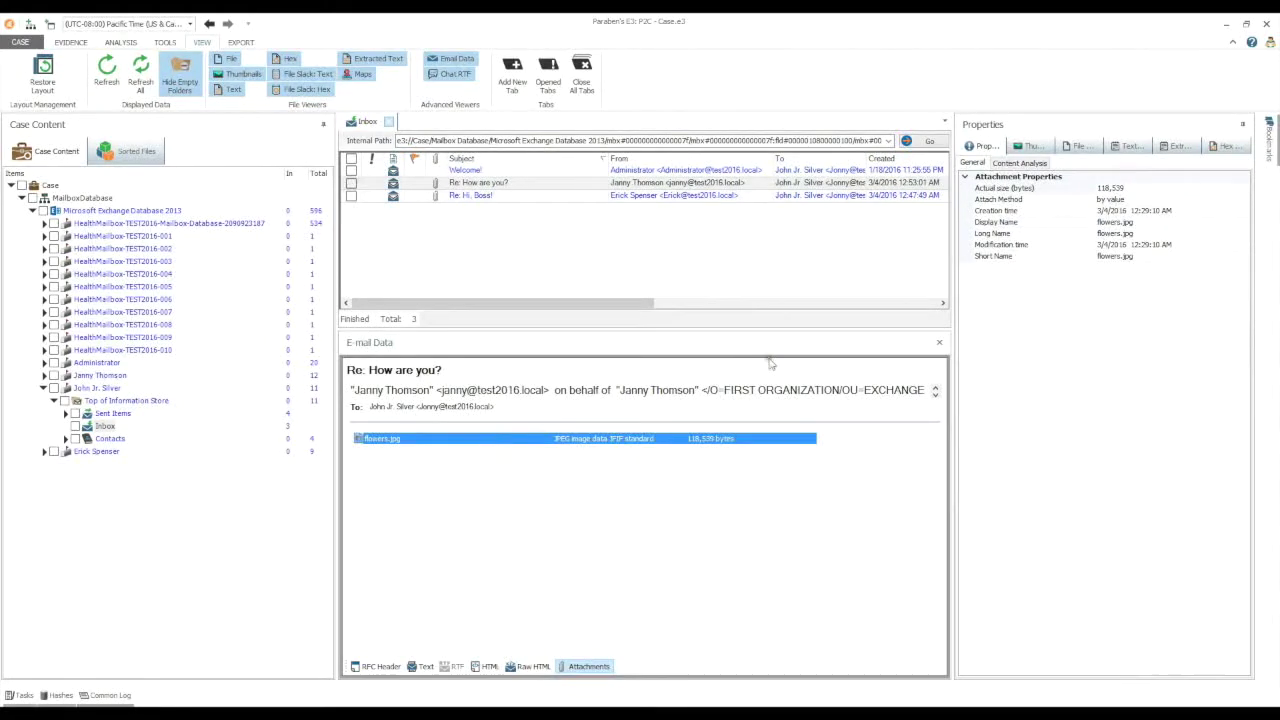
{"action": "left_click", "coordinate": [1069, 148]}
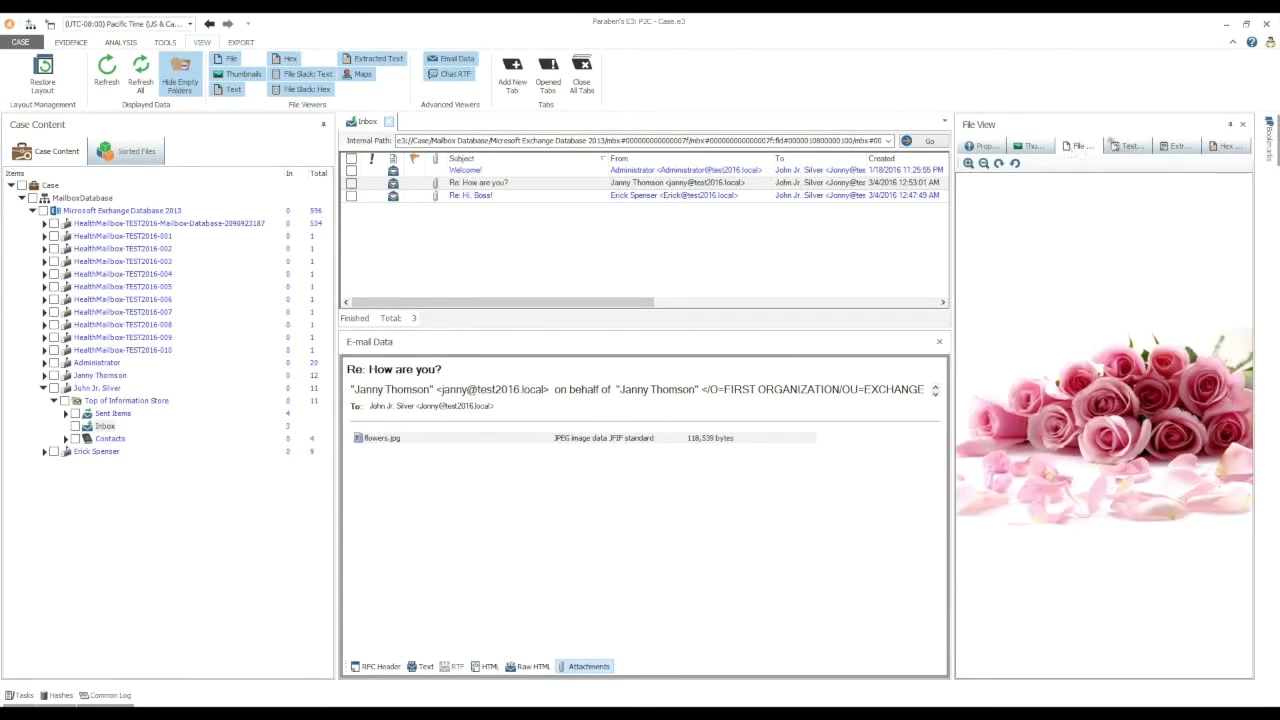
- Open the collapsed Bookmarks pane and dock it so it stays in view with Properties
{"action": "left_click", "coordinate": [1266, 132]}
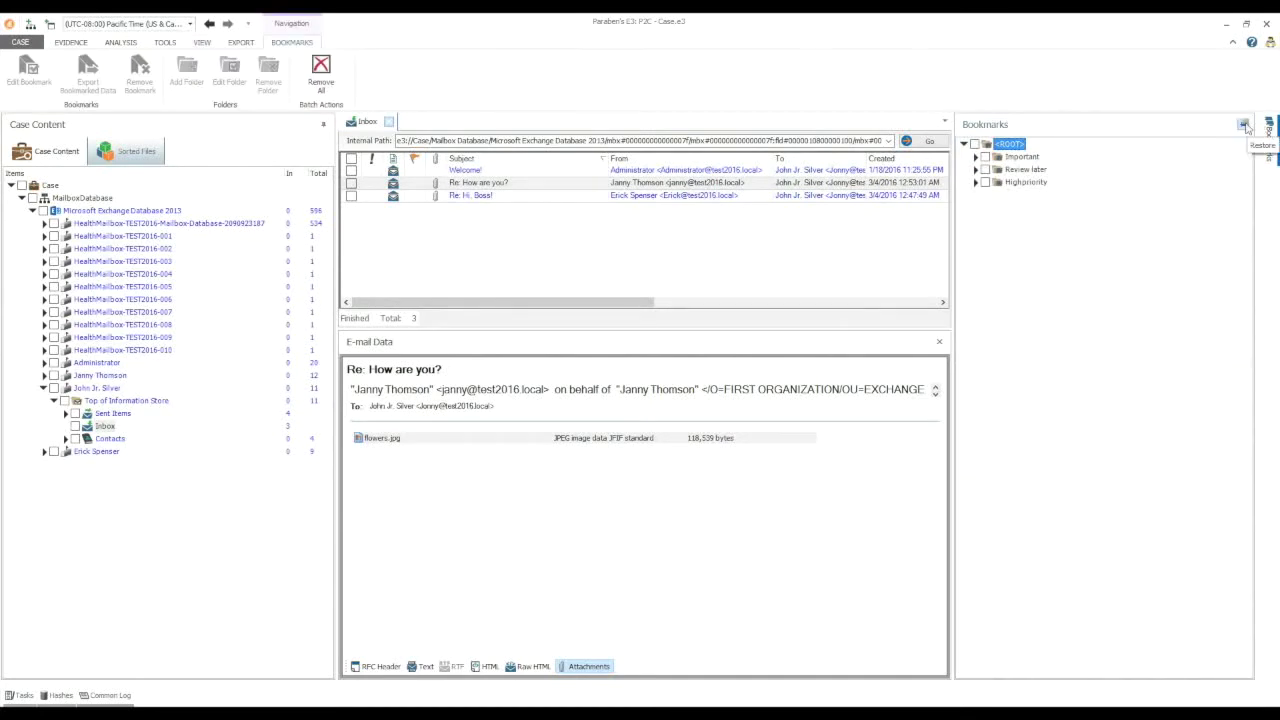
{"action": "left_click", "coordinate": [1265, 130]}
{"action": "left_click", "coordinate": [1253, 125]}
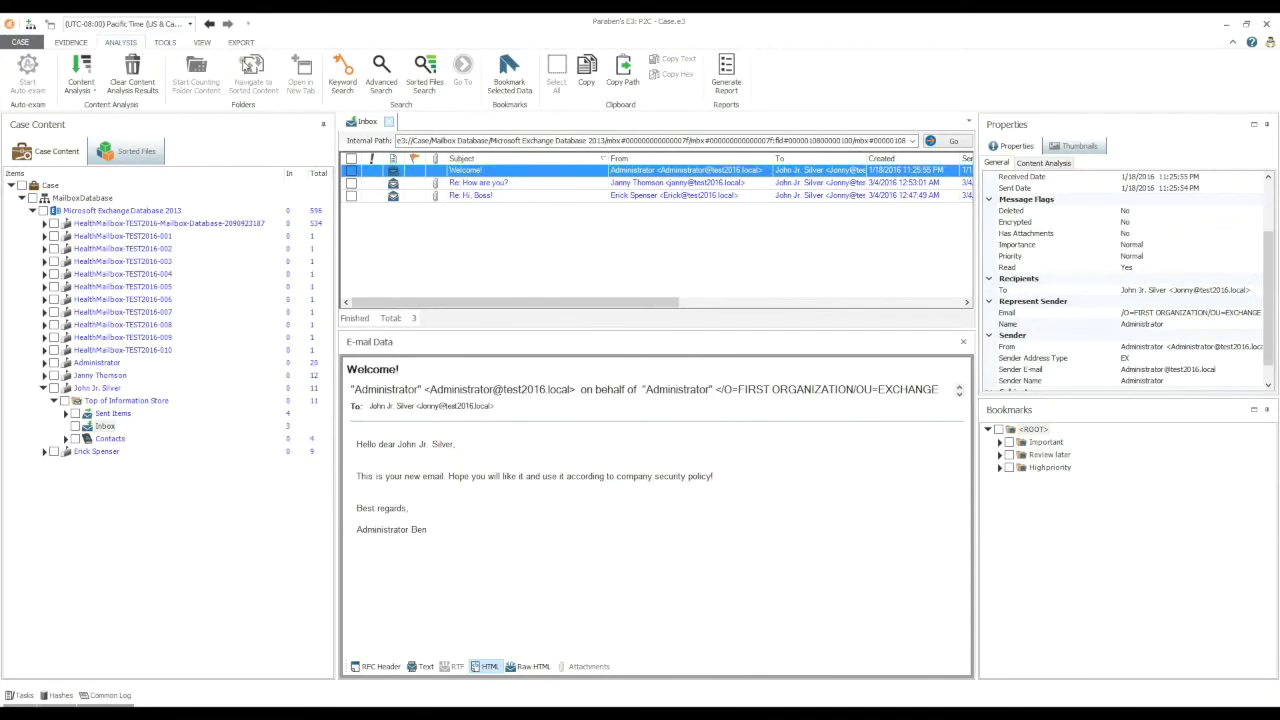
- Bookmark the "Welcome!" message in the Important folder and select the new bookmark to inspect its properties
{"action": "left_click", "coordinate": [508, 92]}
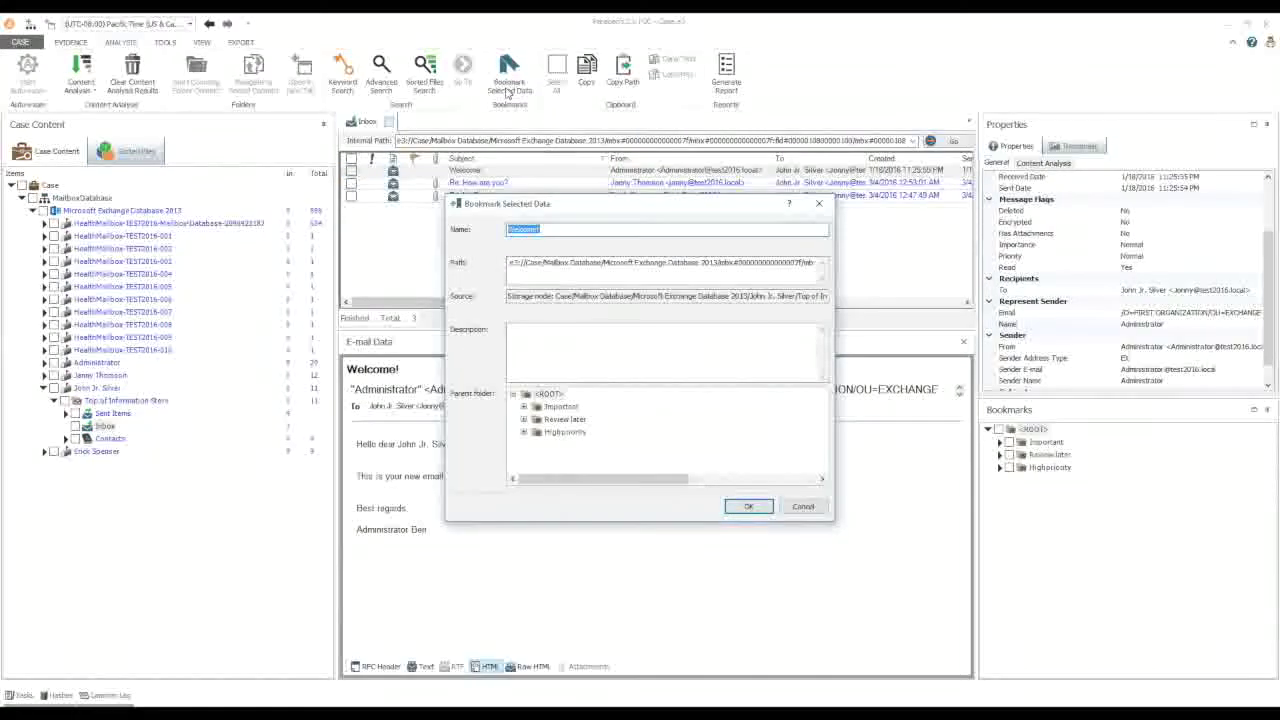
{"action": "left_click", "coordinate": [559, 407]}
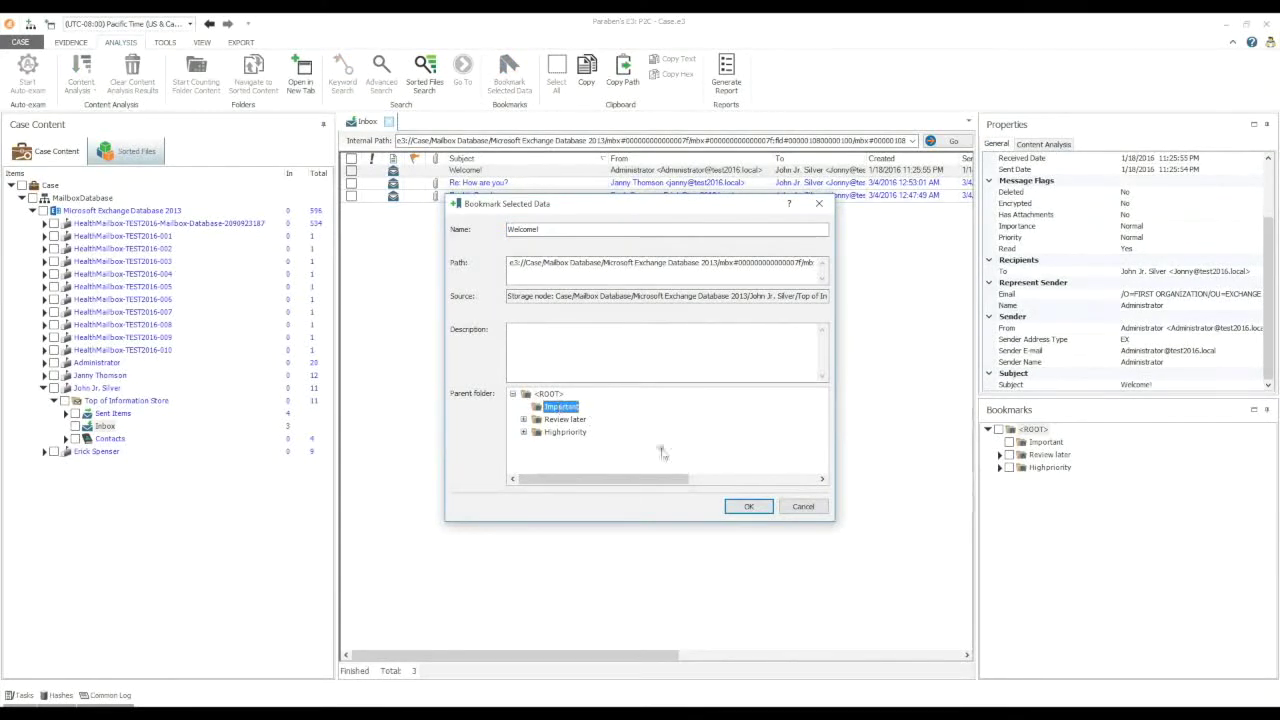
{"action": "left_click", "coordinate": [749, 507]}
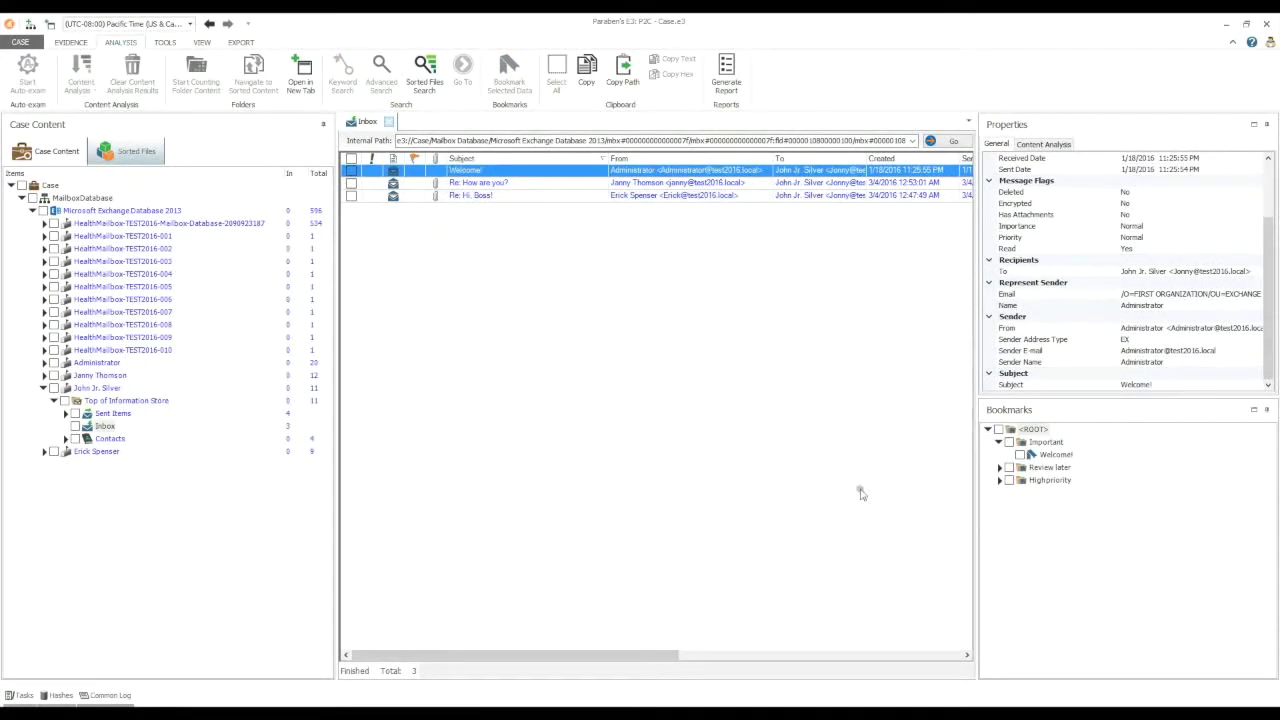
{"action": "left_click", "coordinate": [1041, 456]}
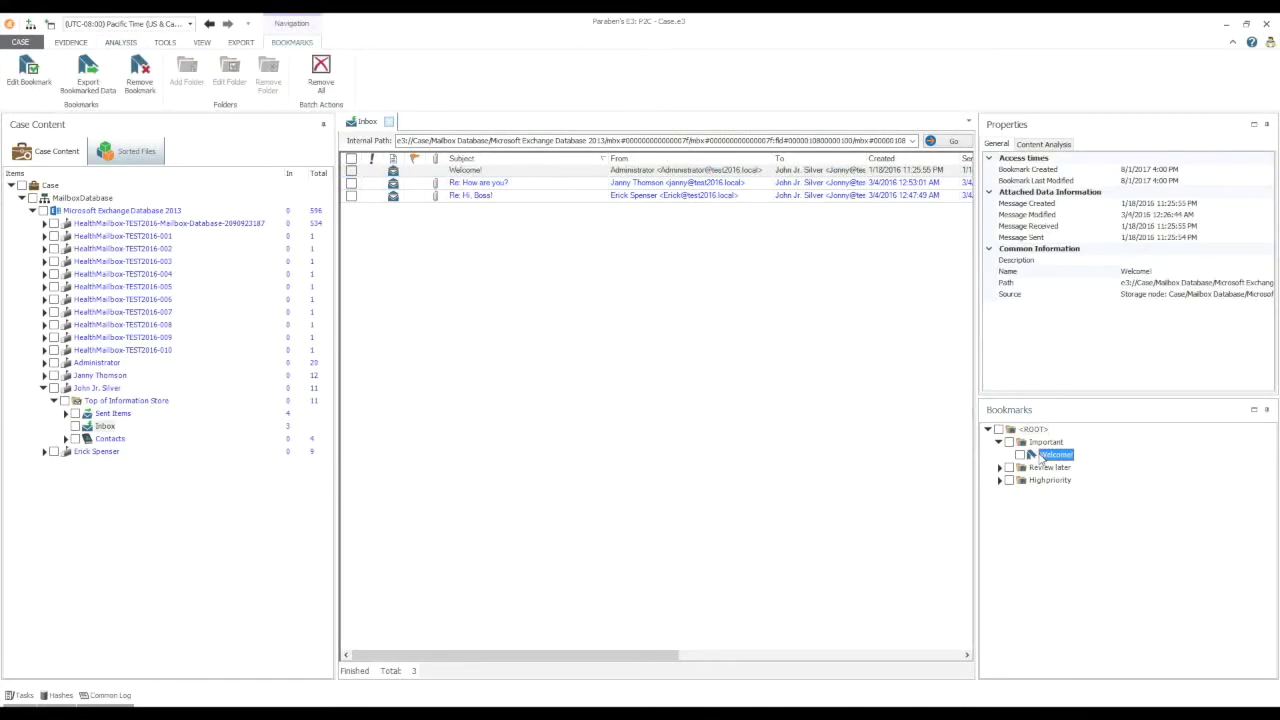
- Set up printing of the "Re: How are you?" message with custom composing mode, an RTF body and the Fax printer
{"action": "left_click", "coordinate": [467, 186]}
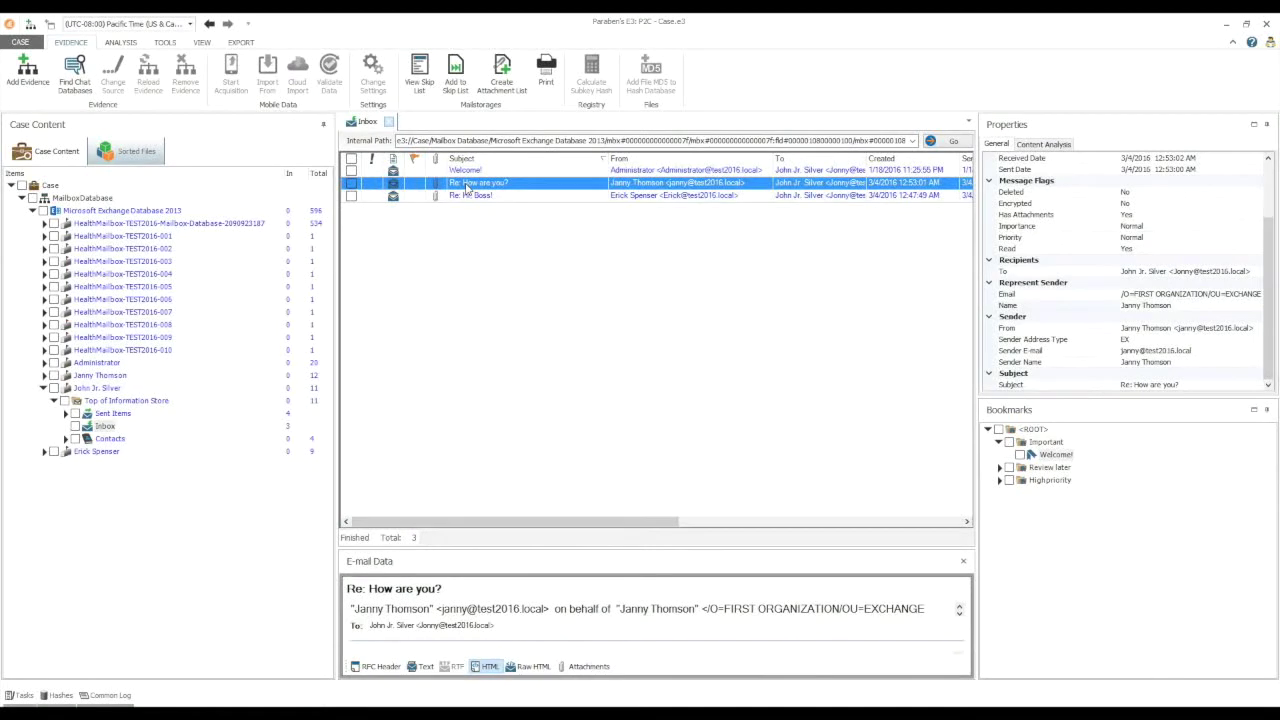
{"action": "left_click", "coordinate": [548, 76]}
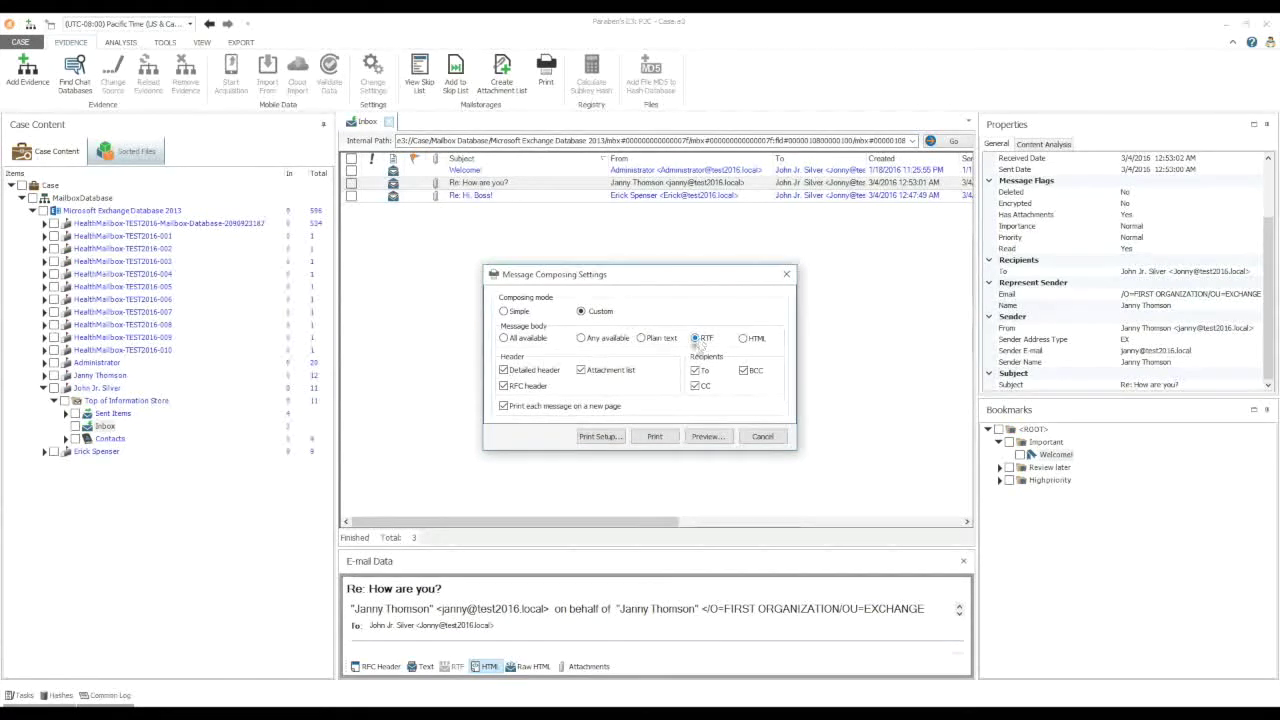
{"action": "left_click", "coordinate": [606, 438]}
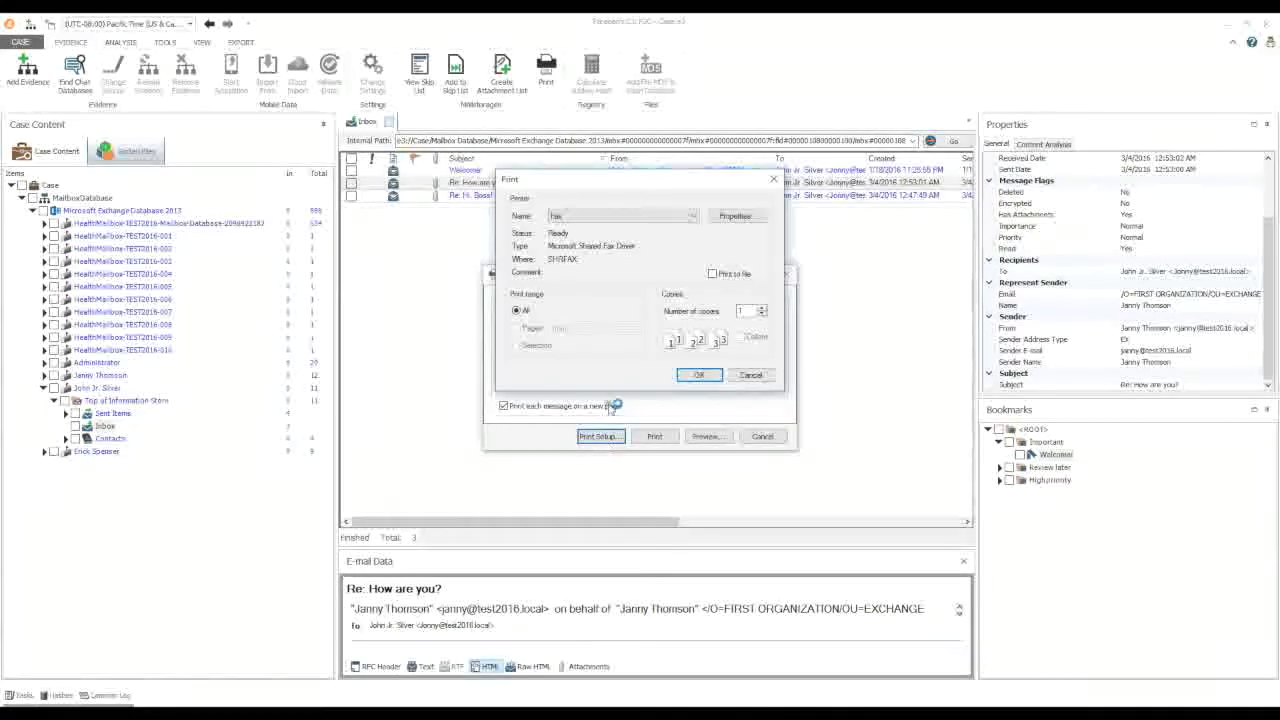
{"action": "left_click", "coordinate": [628, 216]}
{"action": "left_click", "coordinate": [627, 217]}
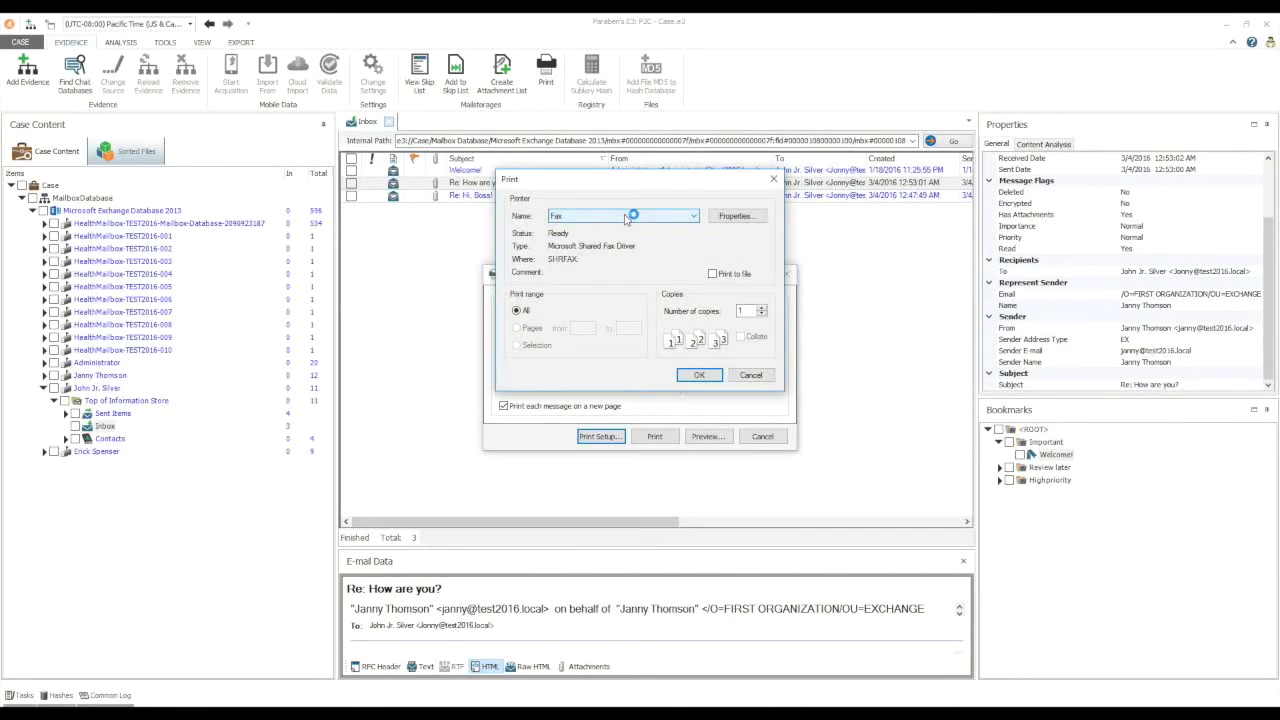
{"action": "double_click", "coordinate": [741, 310]}
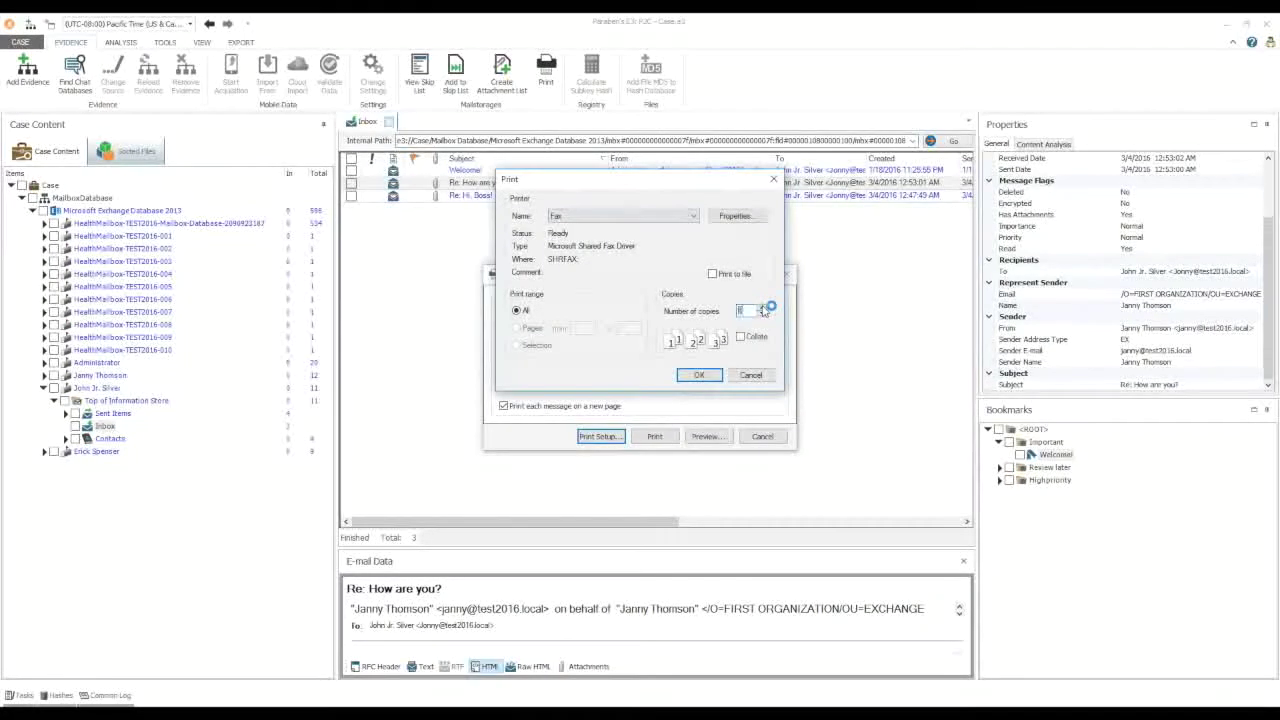
{"action": "left_click", "coordinate": [699, 375]}
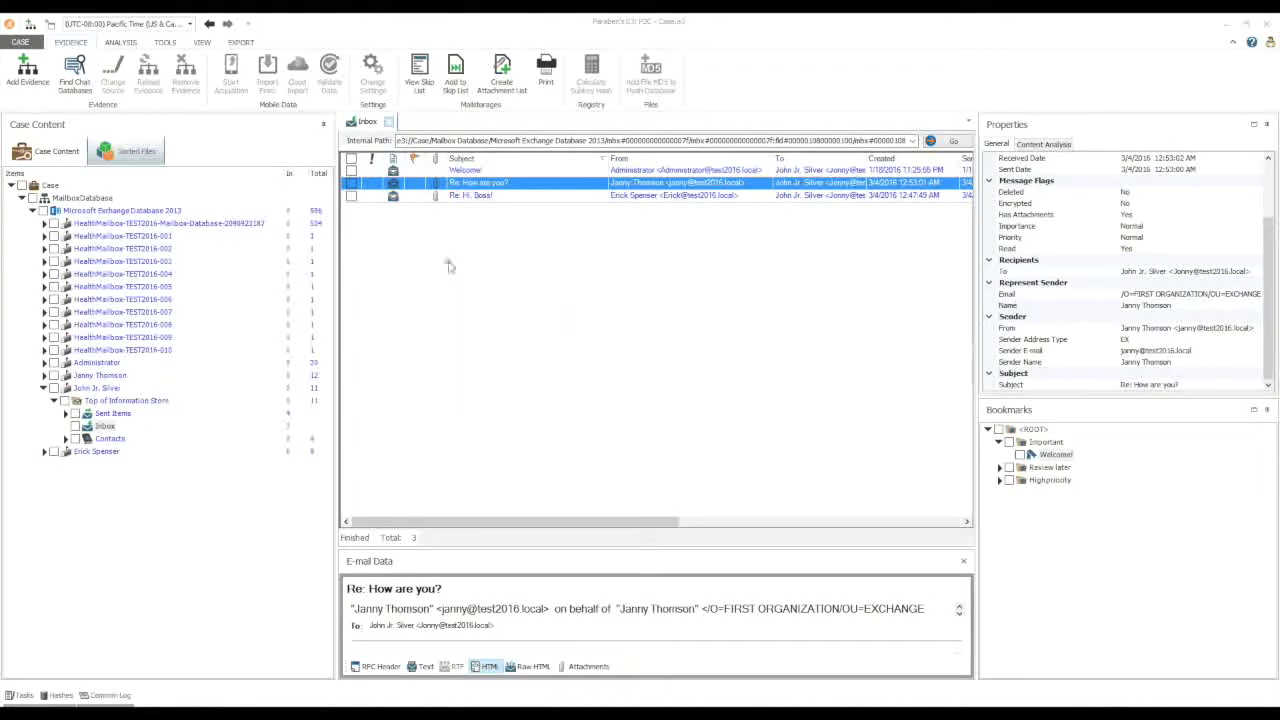
- Check the completed Content Analysis task in the Tasks list
{"action": "left_click", "coordinate": [121, 42]}
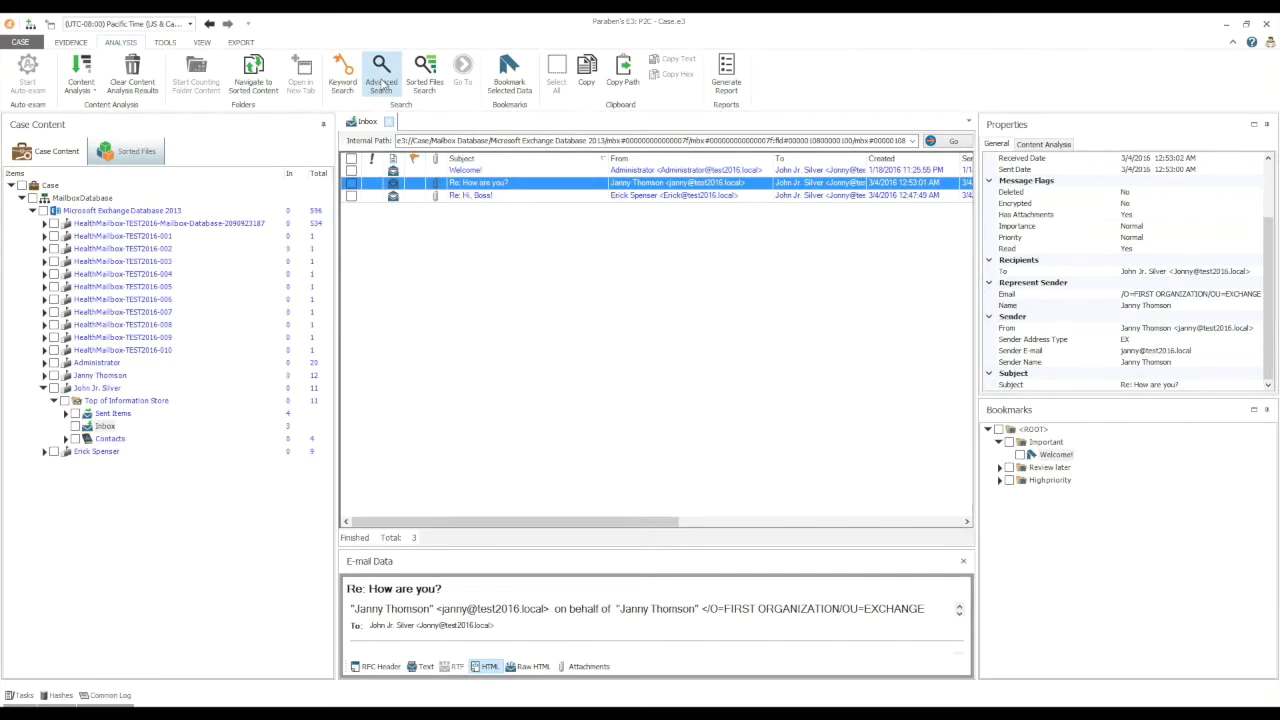
{"action": "left_click", "coordinate": [22, 695]}
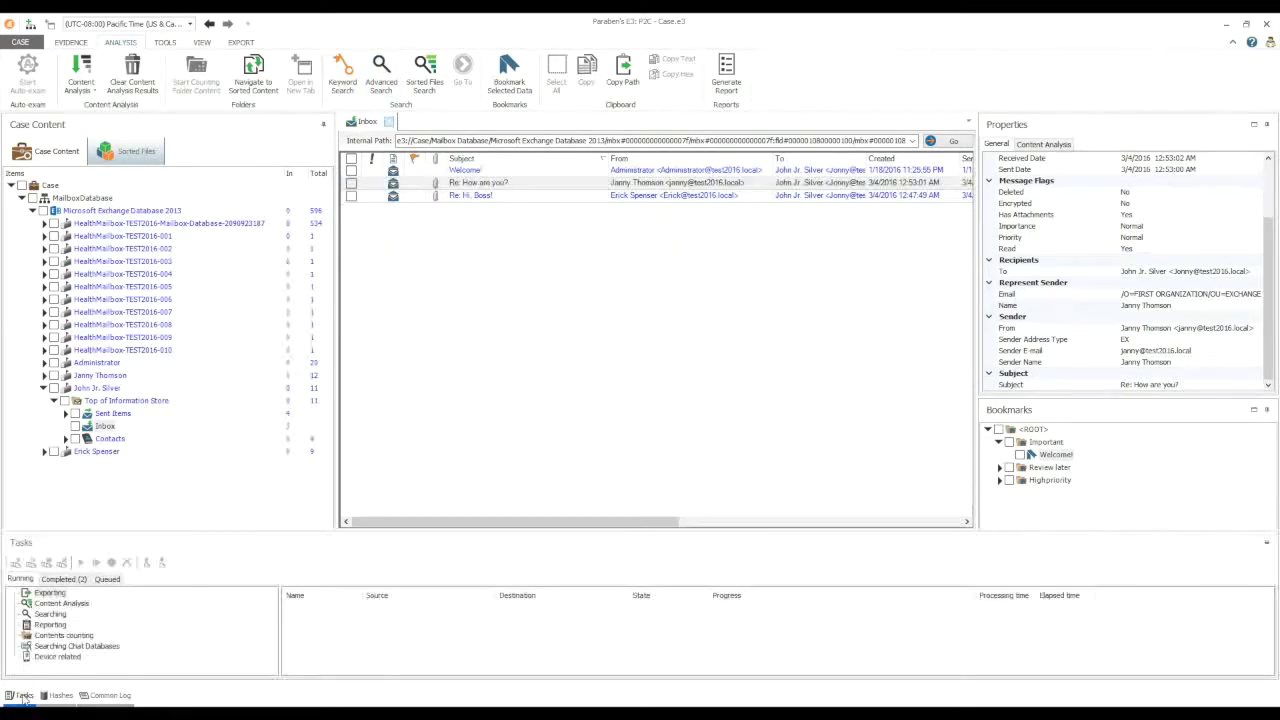
{"action": "left_click", "coordinate": [62, 578]}
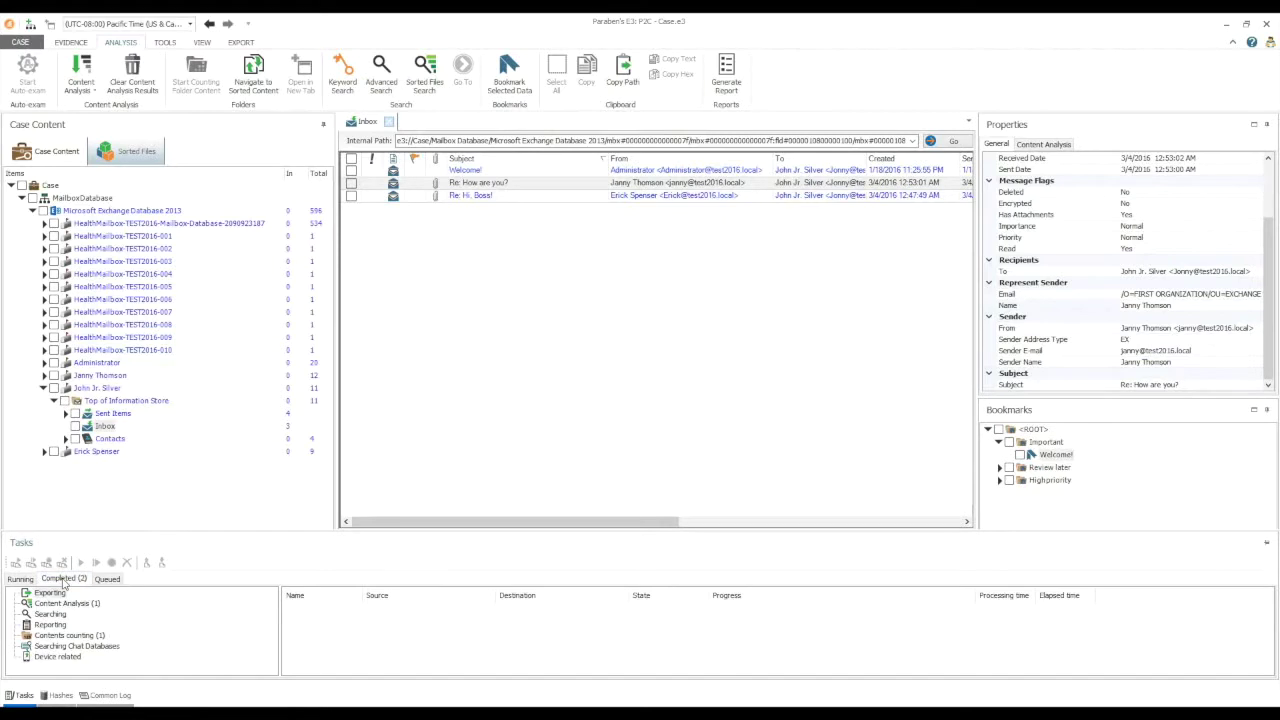
{"action": "left_click", "coordinate": [64, 603]}
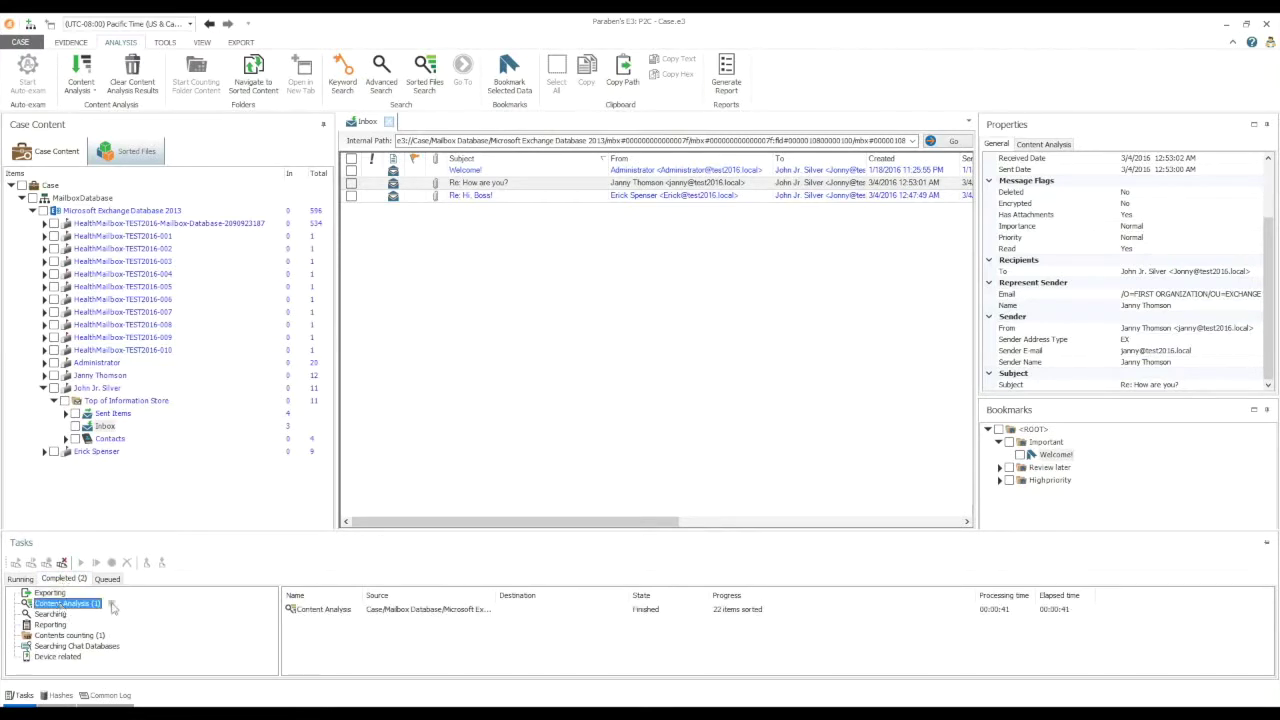
{"action": "left_click", "coordinate": [328, 610]}
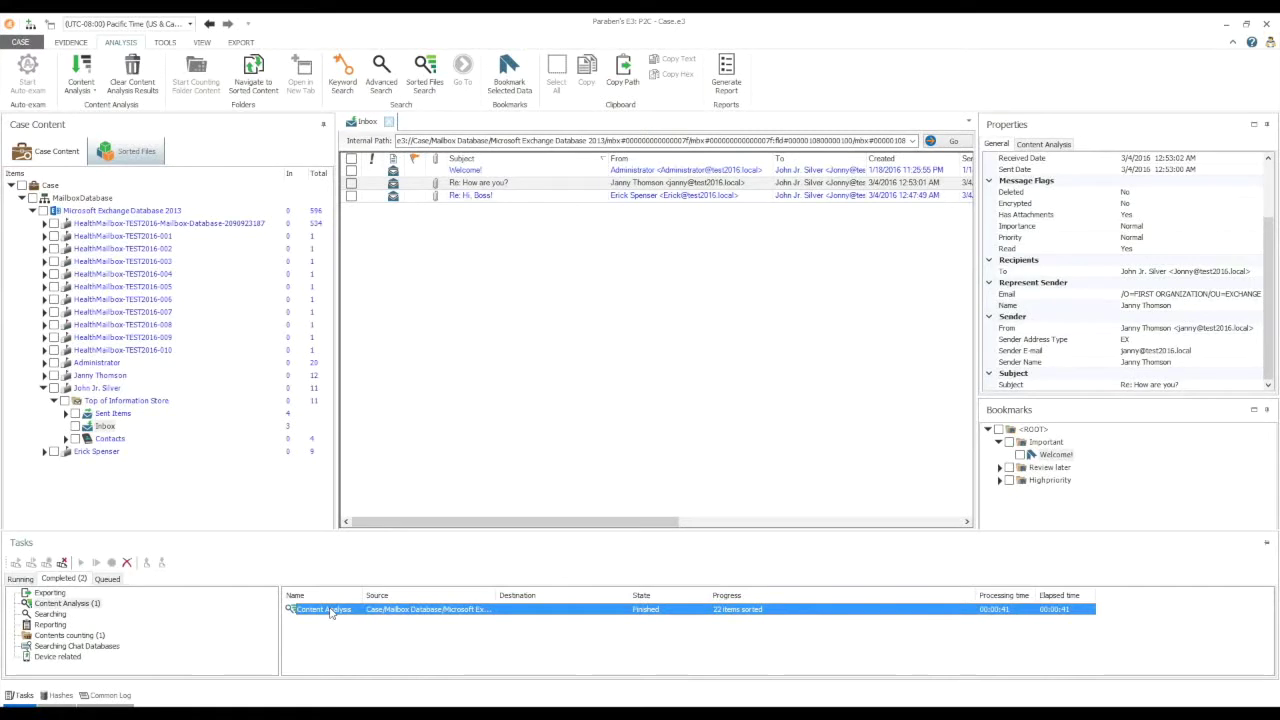
- Search the sorted files for the filename "template" and open the first found document in its source message's attachments
{"action": "left_click", "coordinate": [425, 80]}
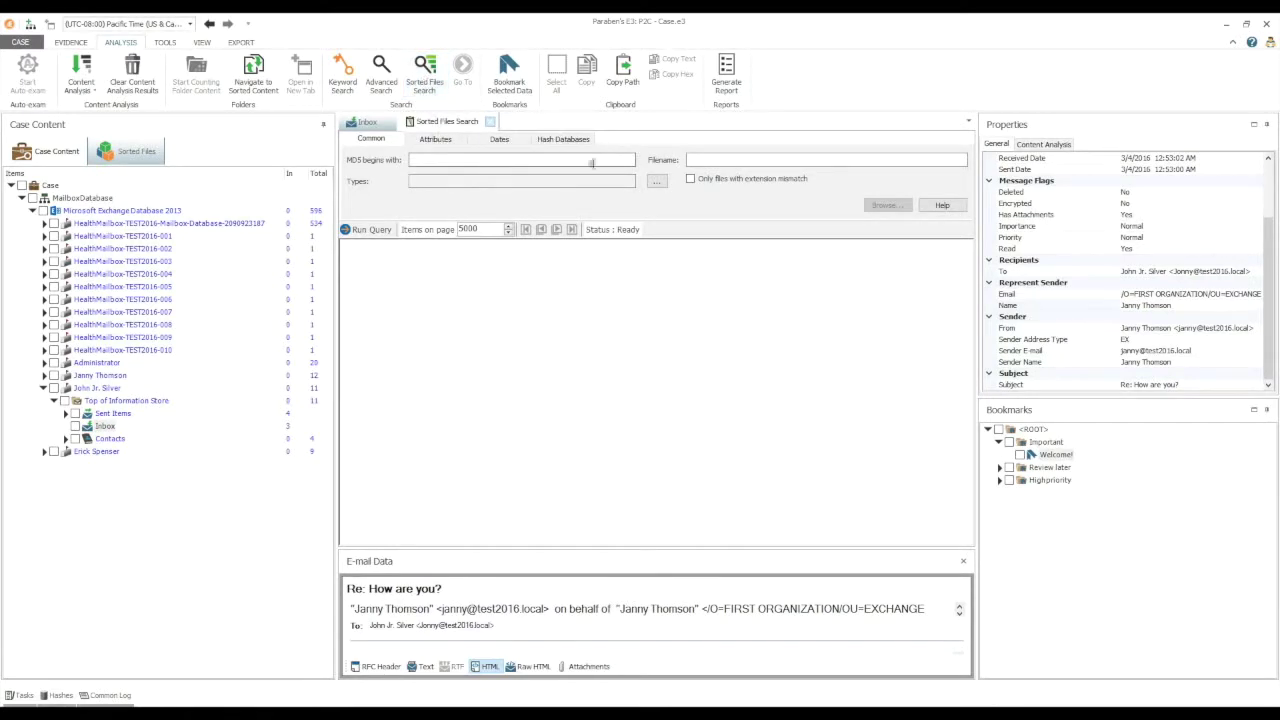
{"action": "left_click", "coordinate": [722, 162]}
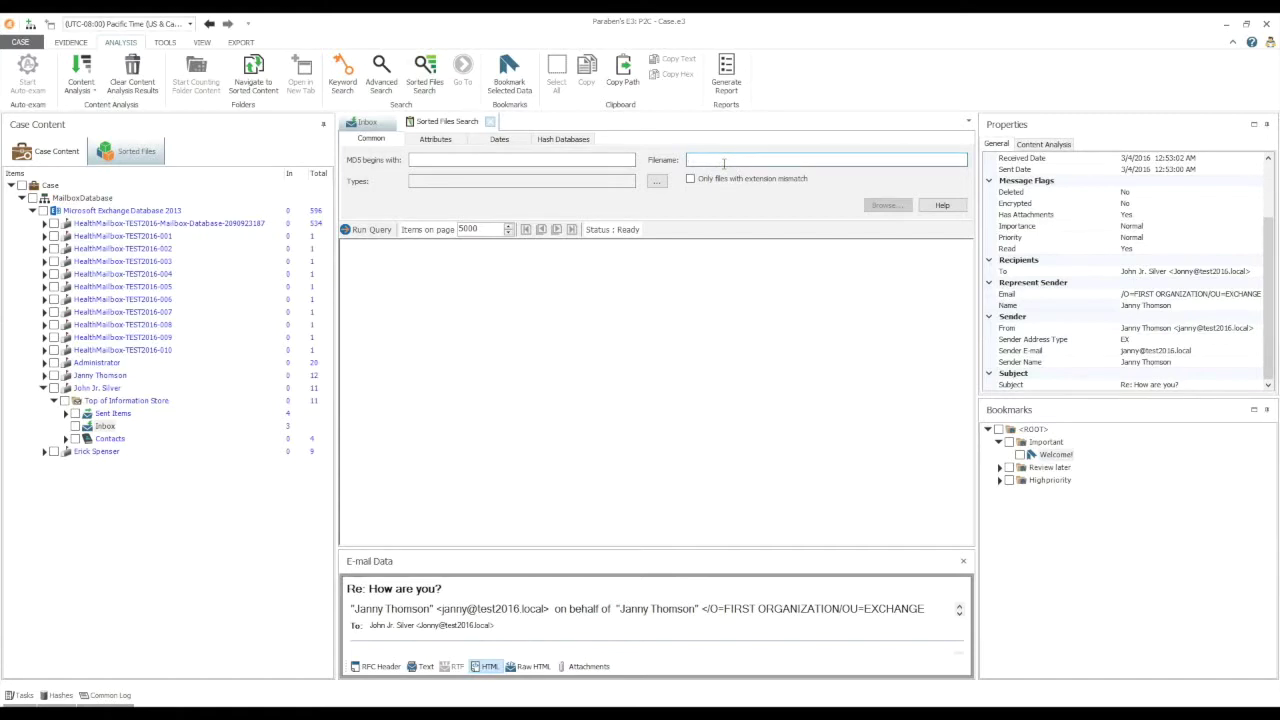
{"action": "type", "text": "template"}
{"action": "left_click", "coordinate": [582, 140]}
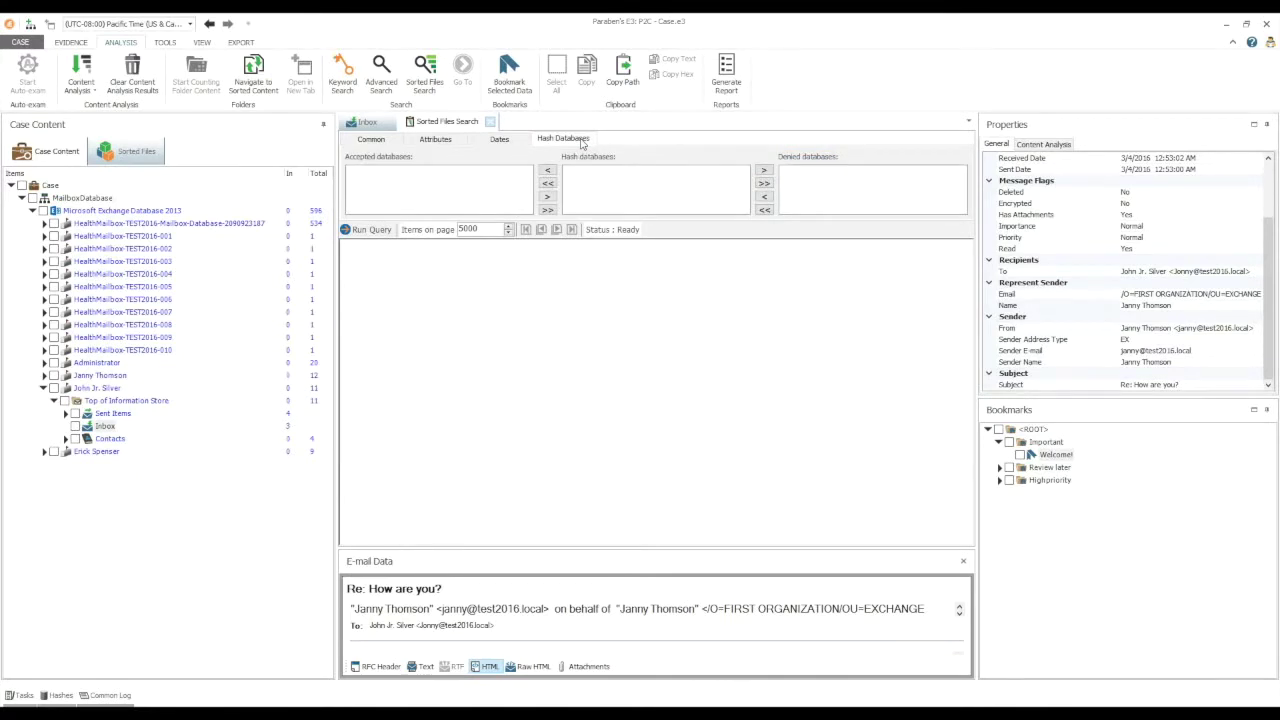
{"action": "left_click", "coordinate": [372, 141]}
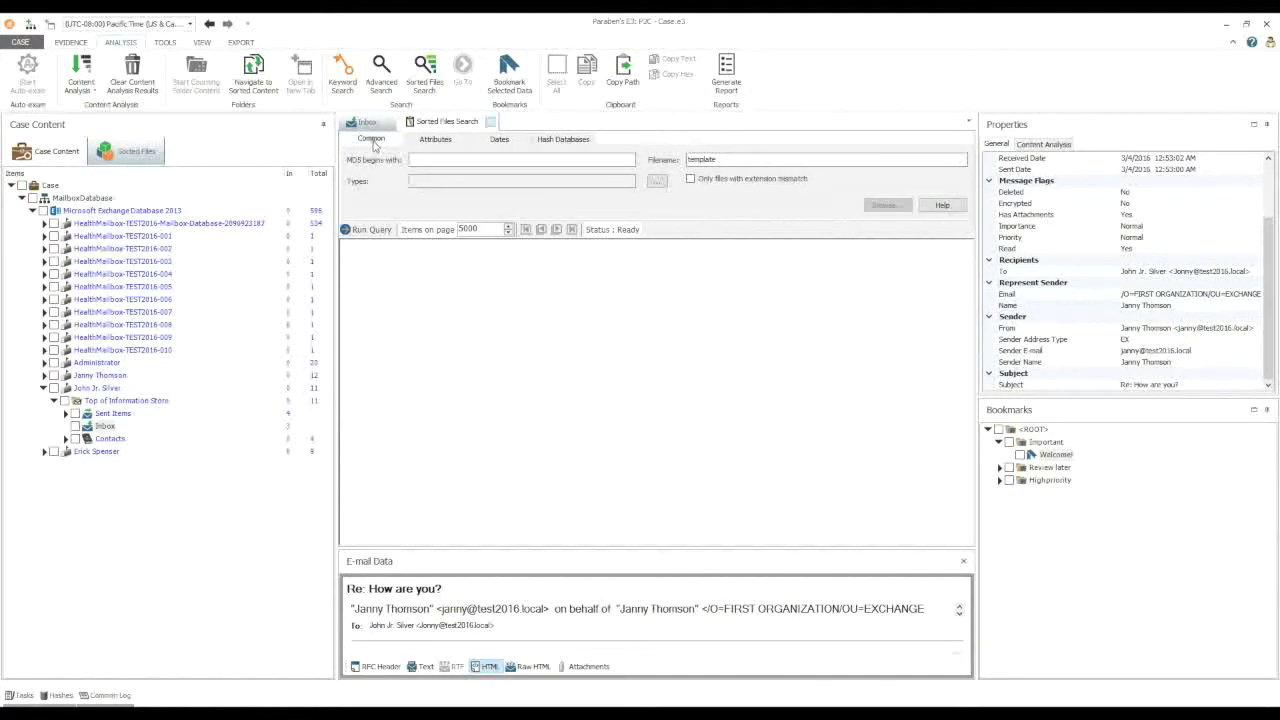
{"action": "left_click", "coordinate": [367, 231]}
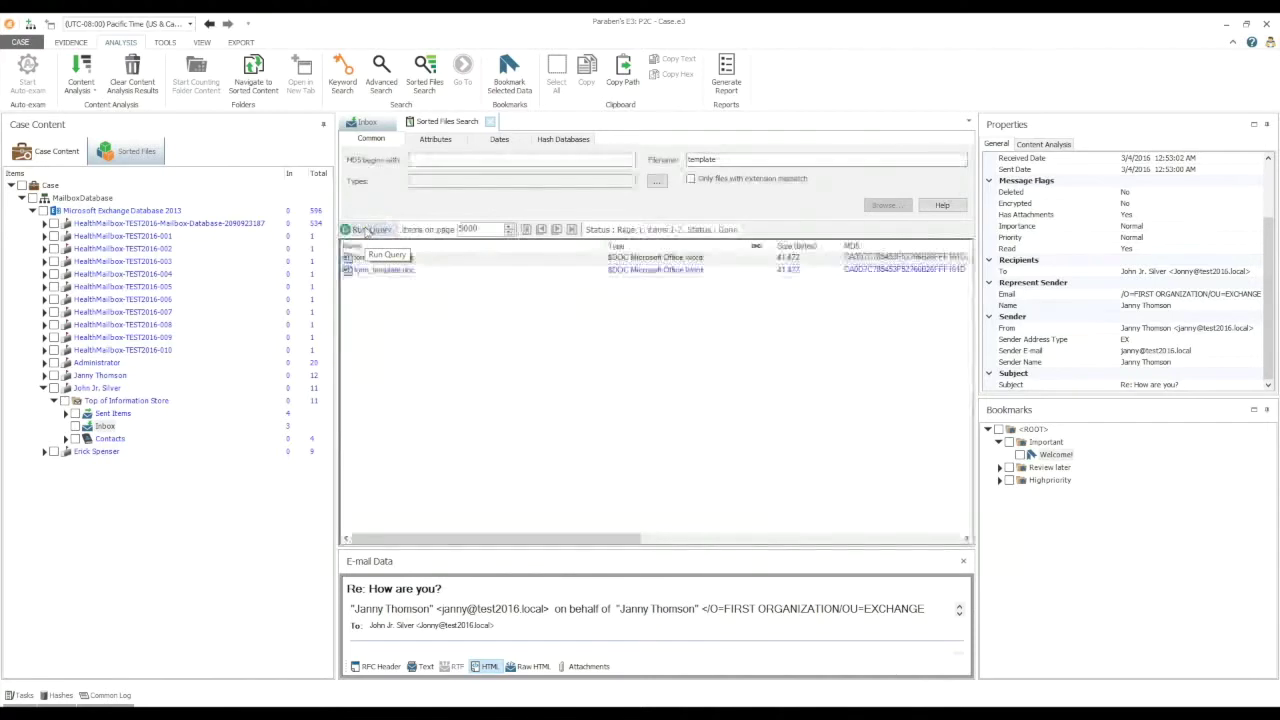
{"action": "double_click", "coordinate": [423, 258]}
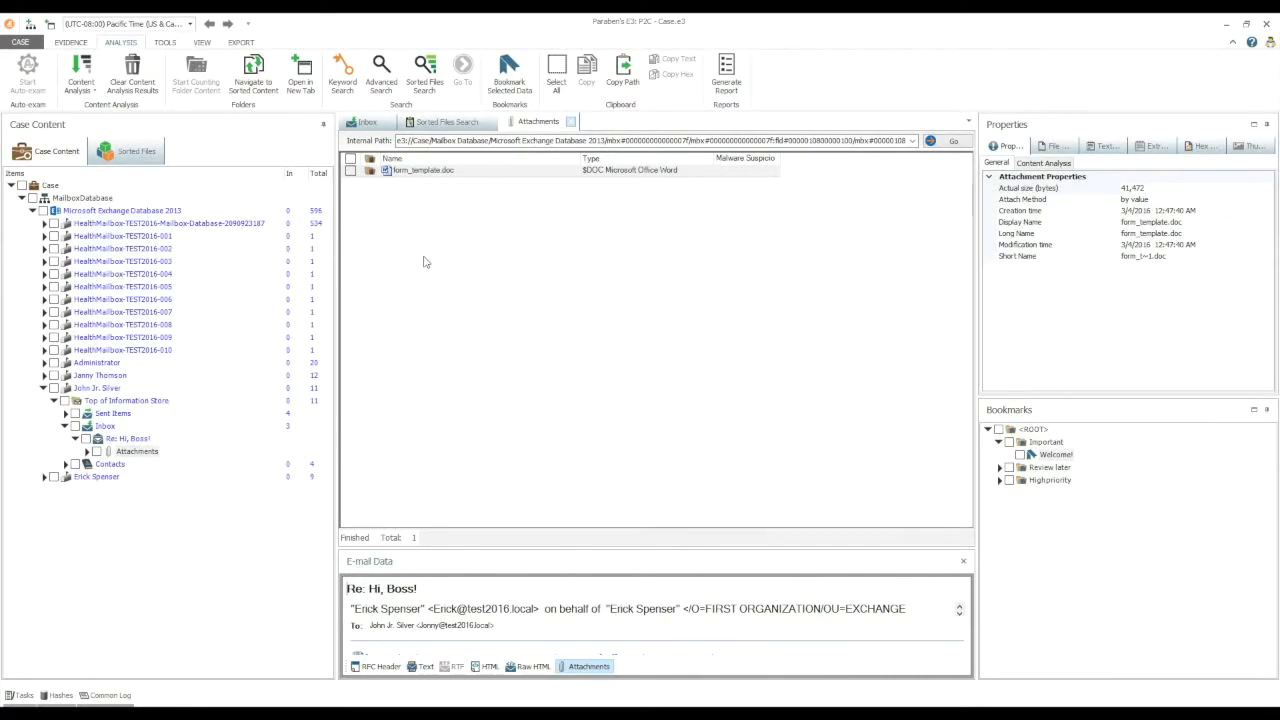
- Run a keyword search on Microsoft Exchange Database 2013 for "order OR code" in message subjects and bodies
{"action": "left_click", "coordinate": [99, 212]}
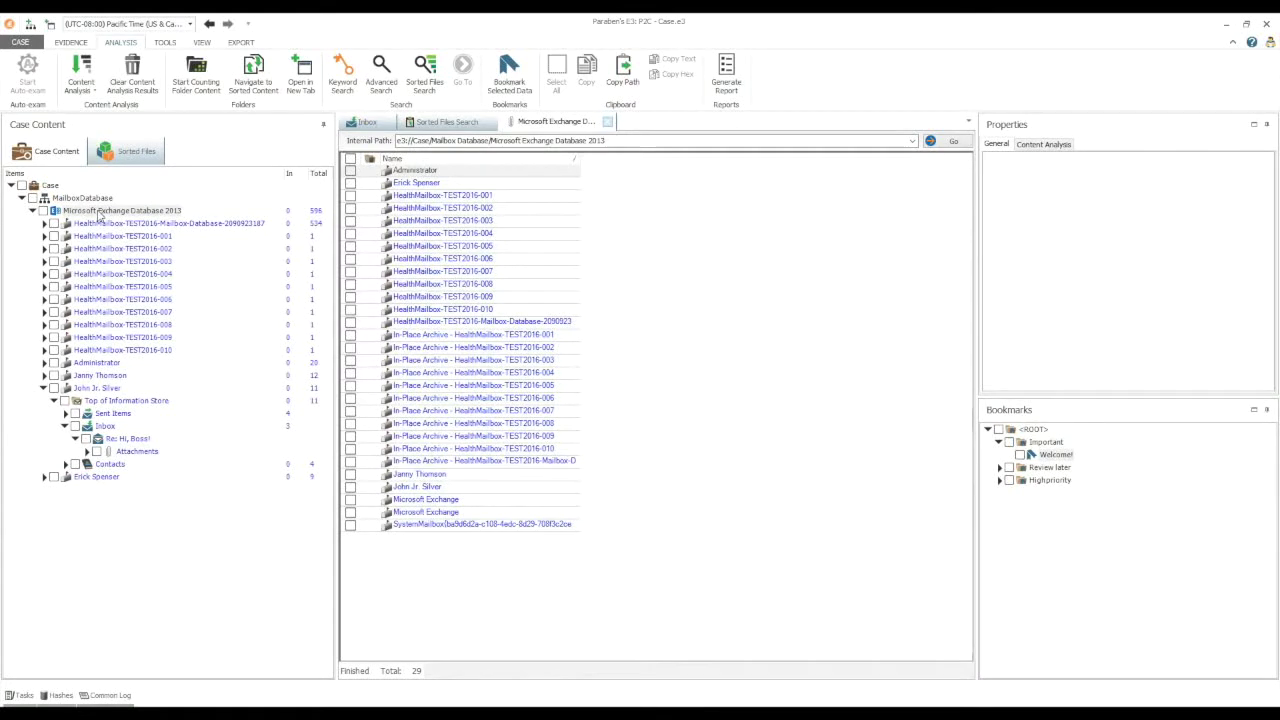
{"action": "right_click", "coordinate": [99, 214]}
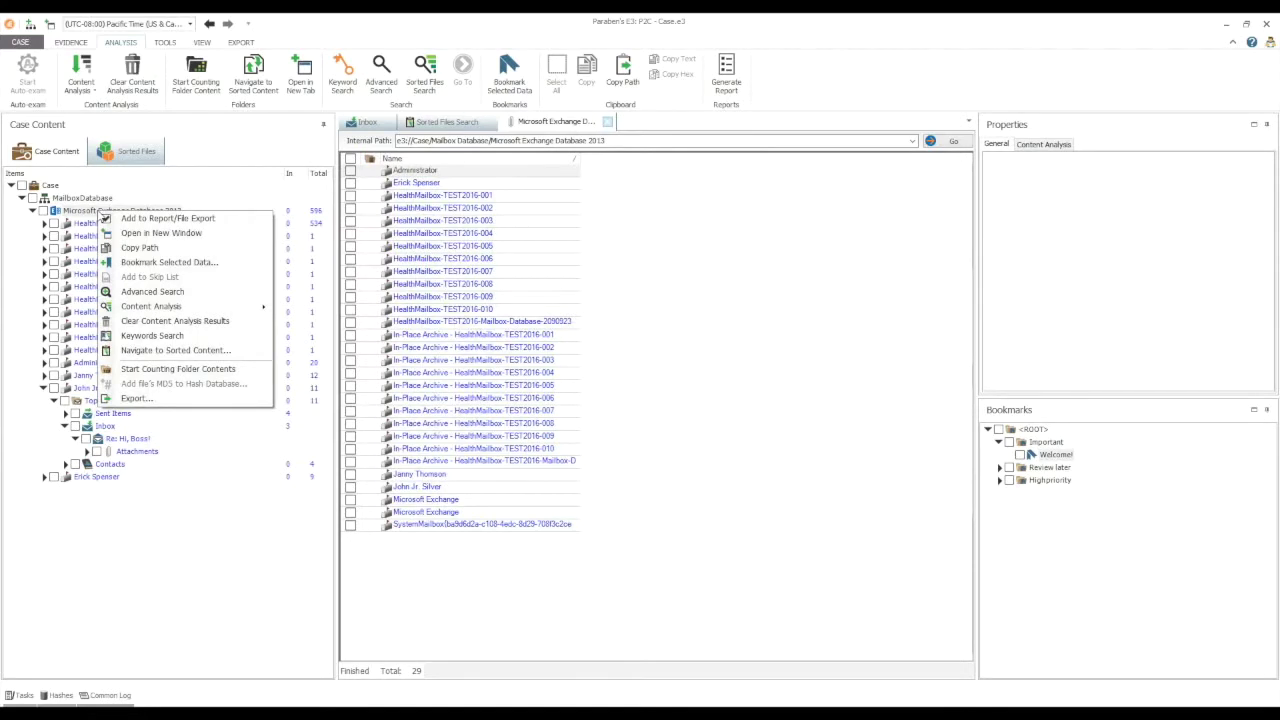
{"action": "left_click", "coordinate": [148, 337]}
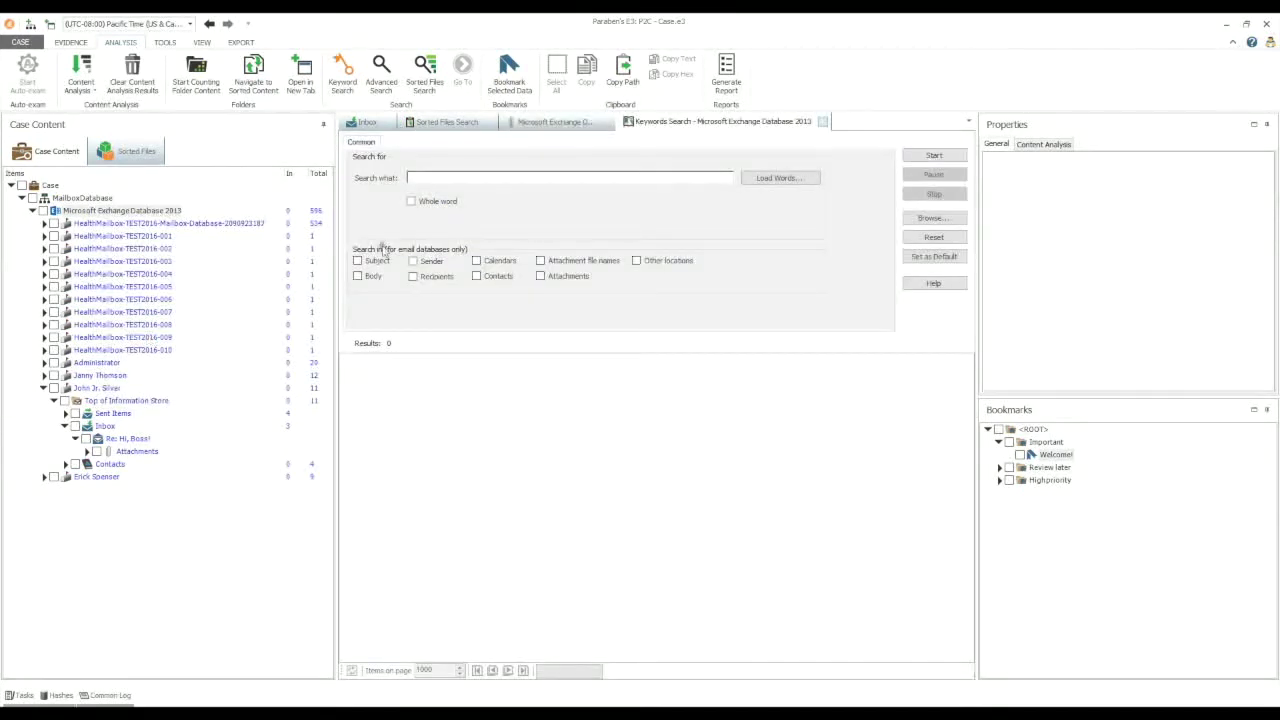
{"action": "left_click", "coordinate": [430, 180]}
{"action": "type", "text": "o"}
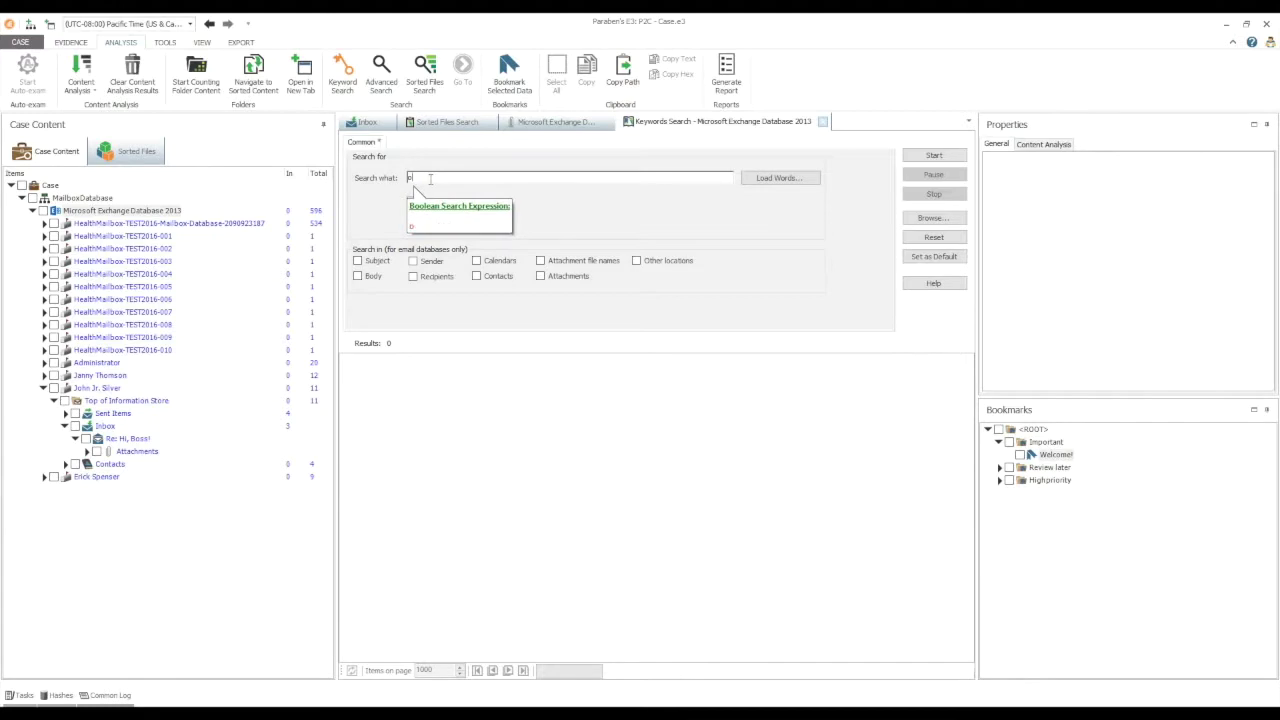
{"action": "type", "text": "rder OR code"}
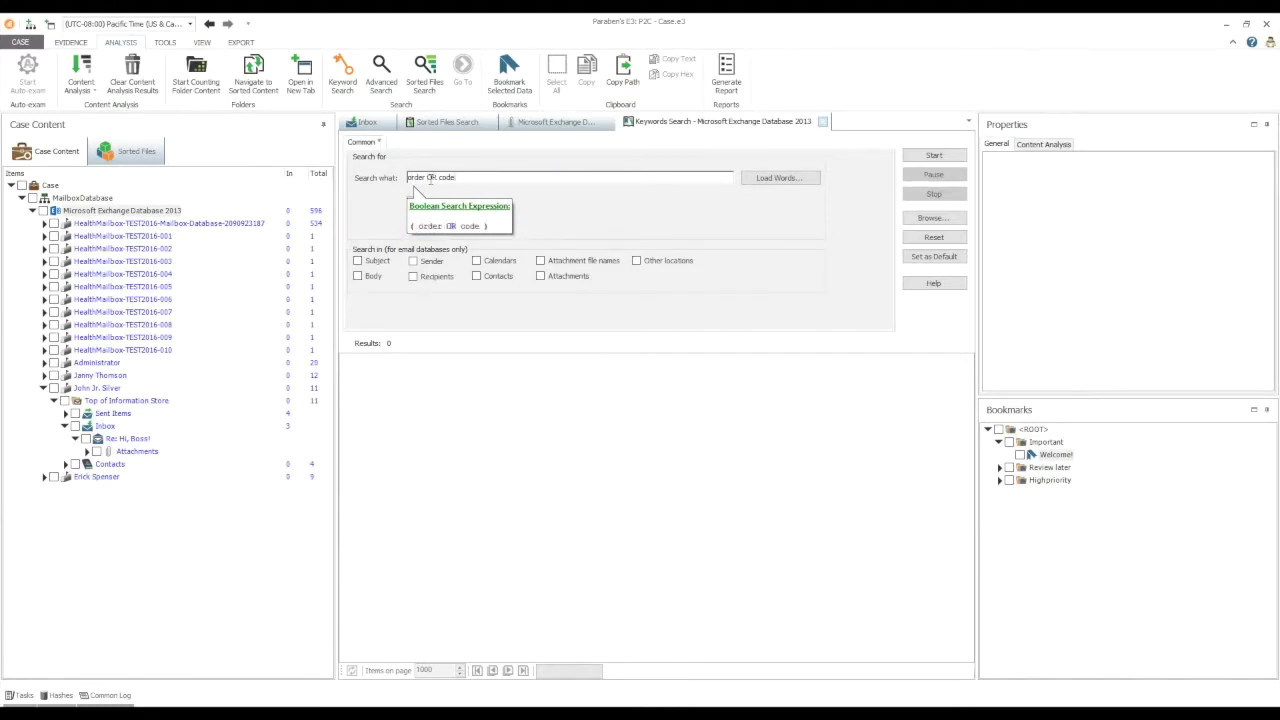
{"action": "left_click", "coordinate": [369, 262]}
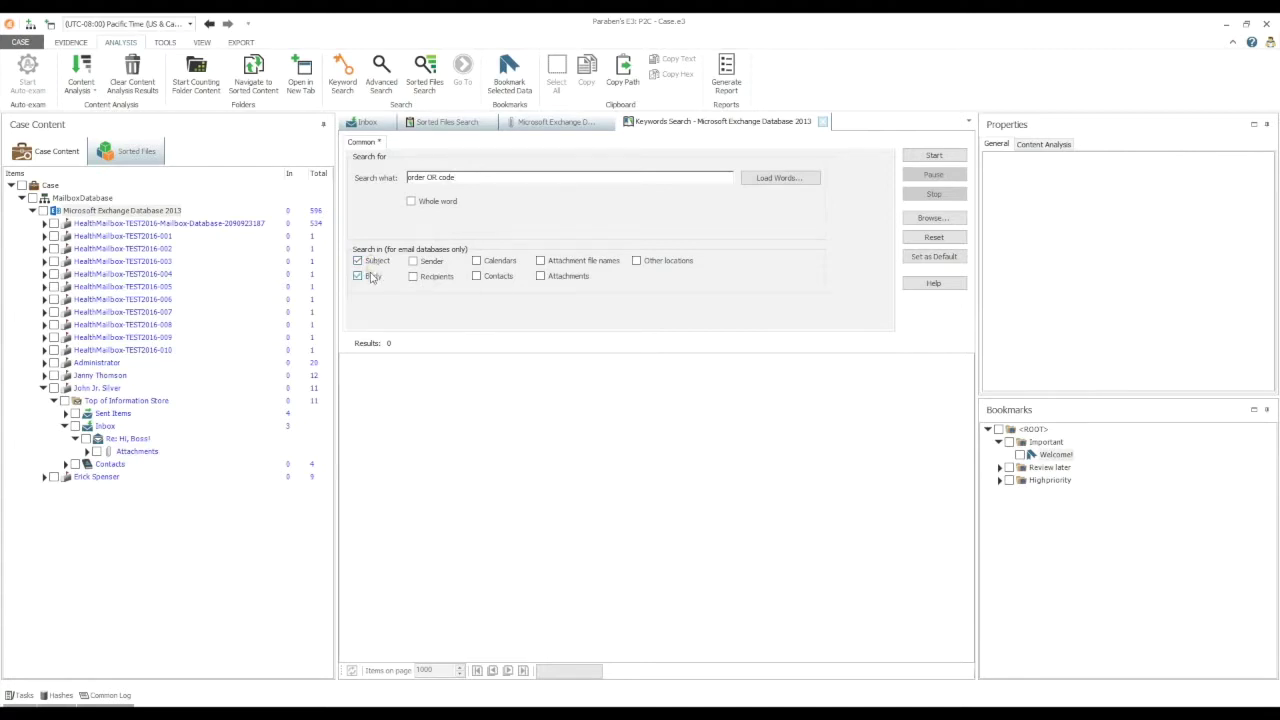
{"action": "left_click", "coordinate": [913, 160]}
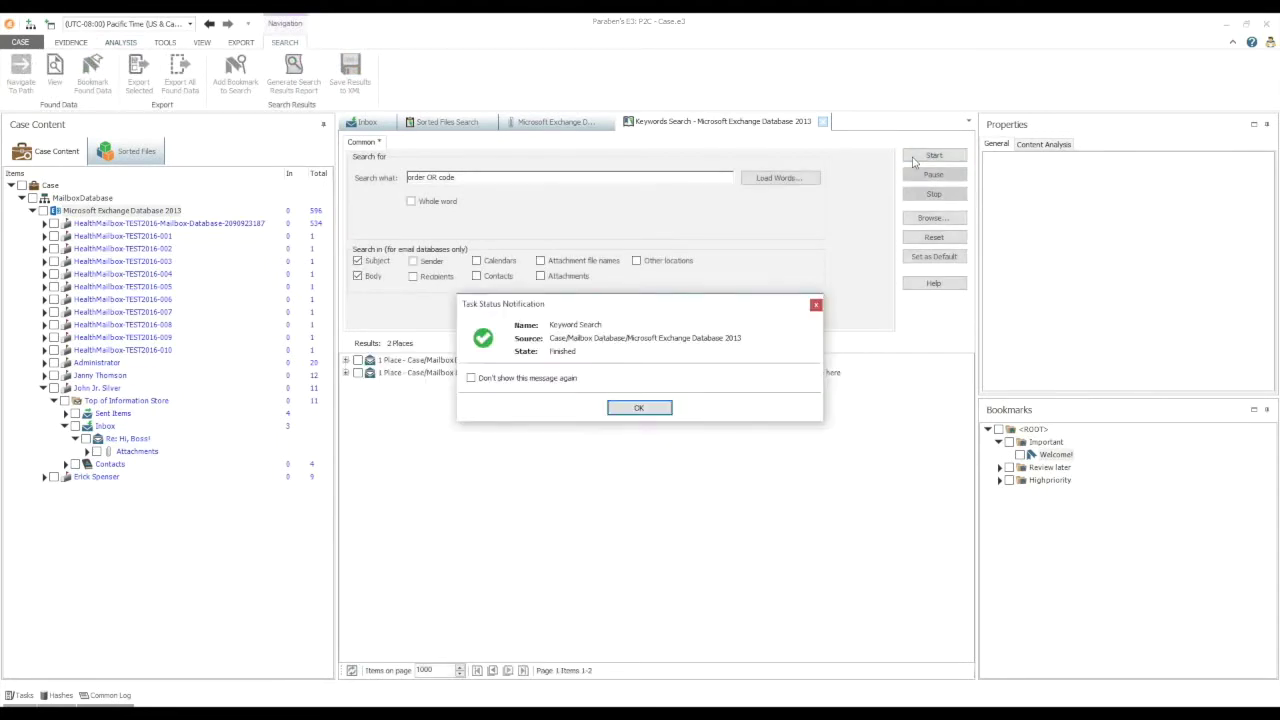
{"action": "left_click", "coordinate": [648, 407]}
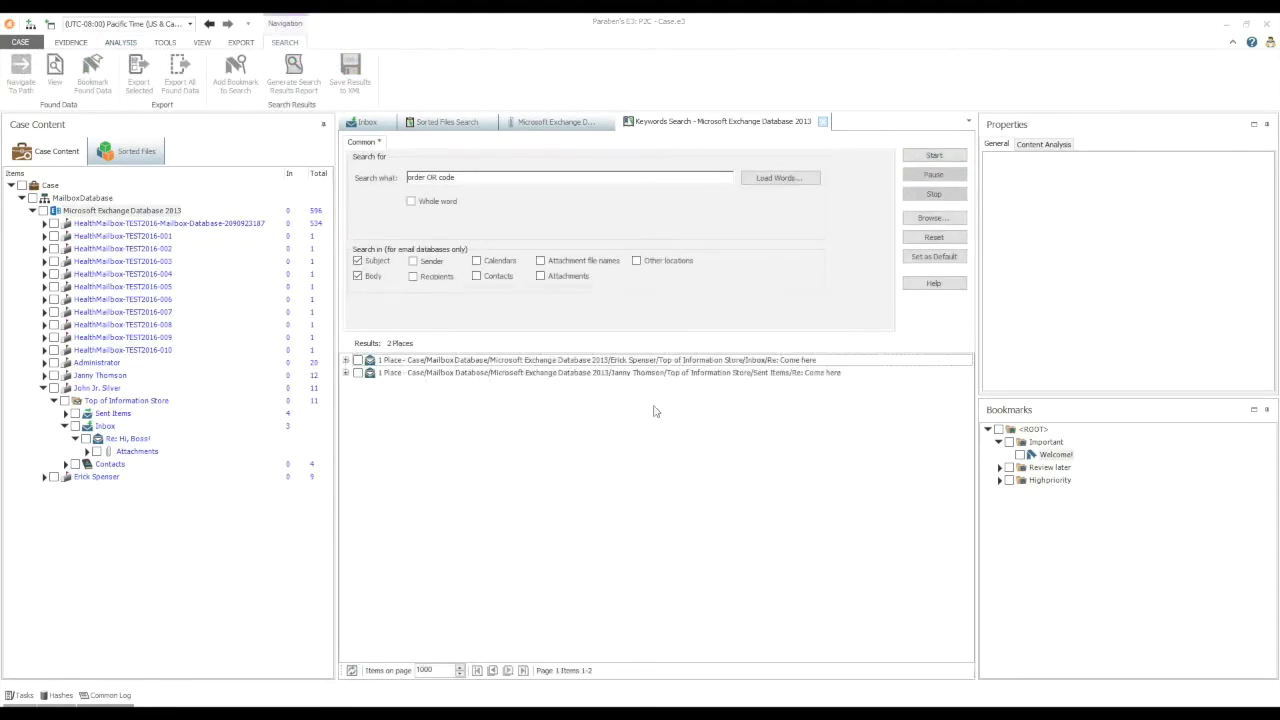
- Expand the first "Re: Come here" search result, view its text hit and navigate to the message's path in the case
{"action": "left_click", "coordinate": [345, 360]}
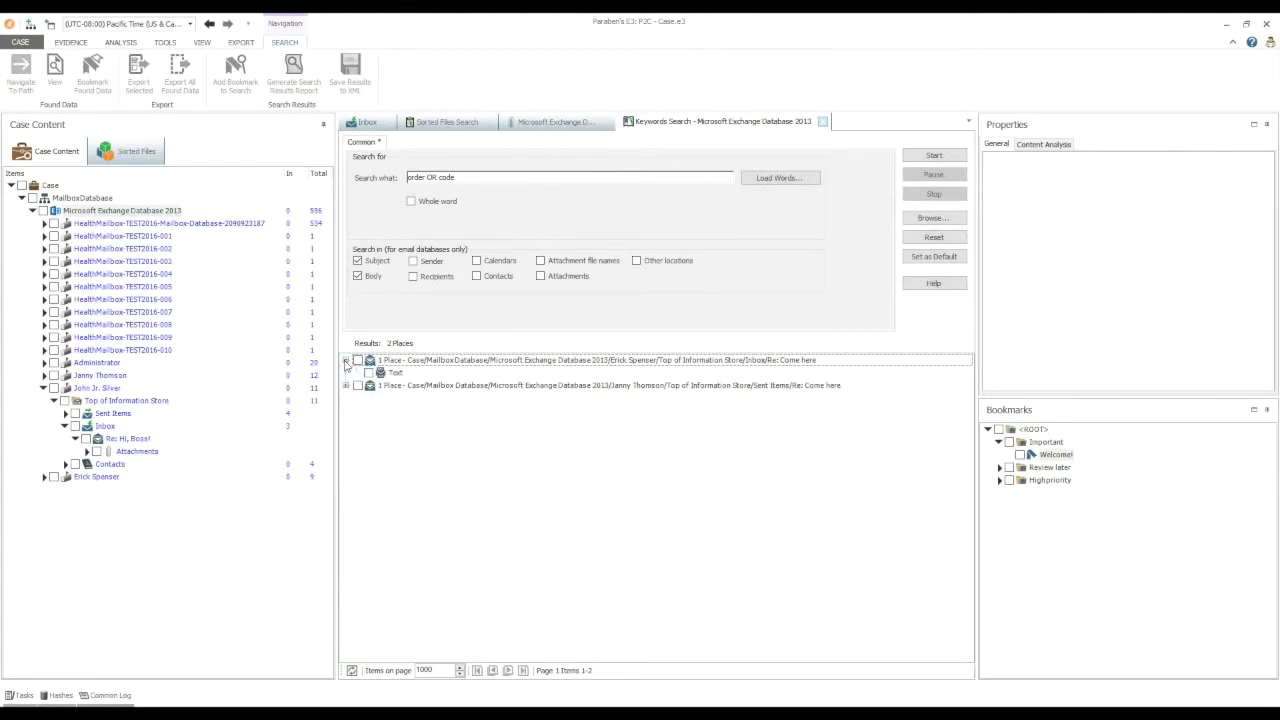
{"action": "left_click", "coordinate": [381, 373]}
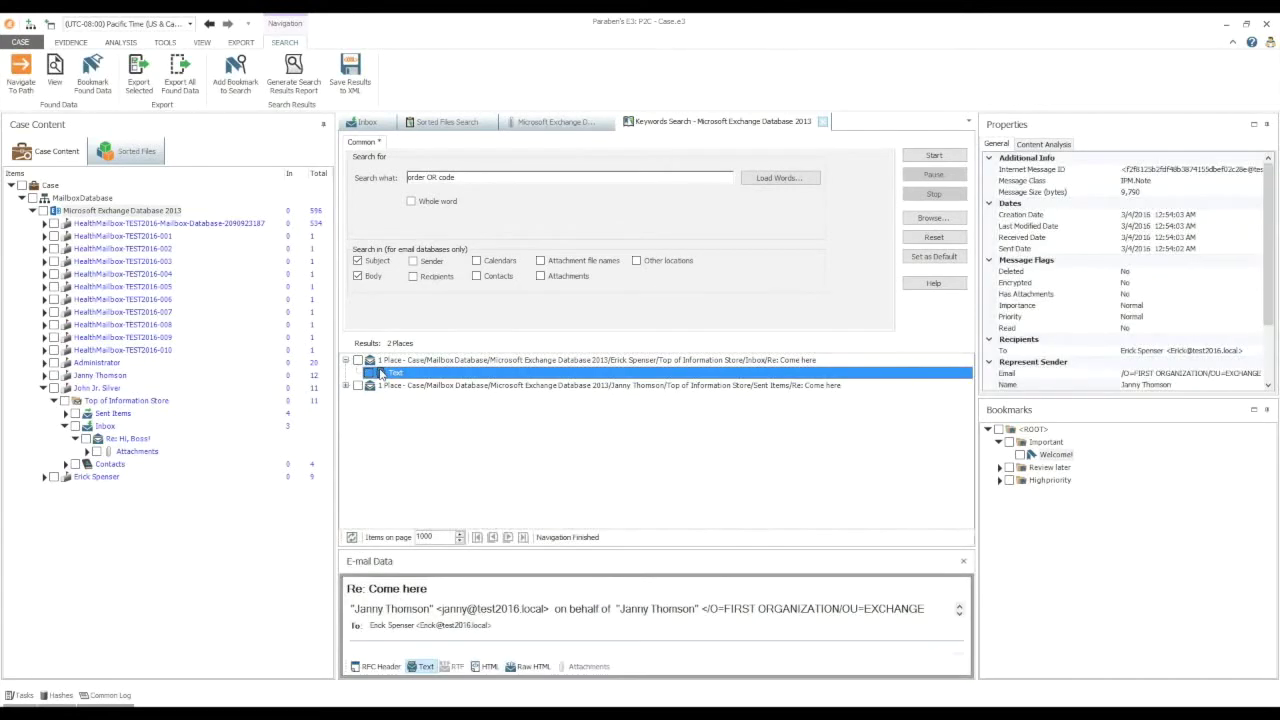
{"action": "right_click", "coordinate": [381, 373]}
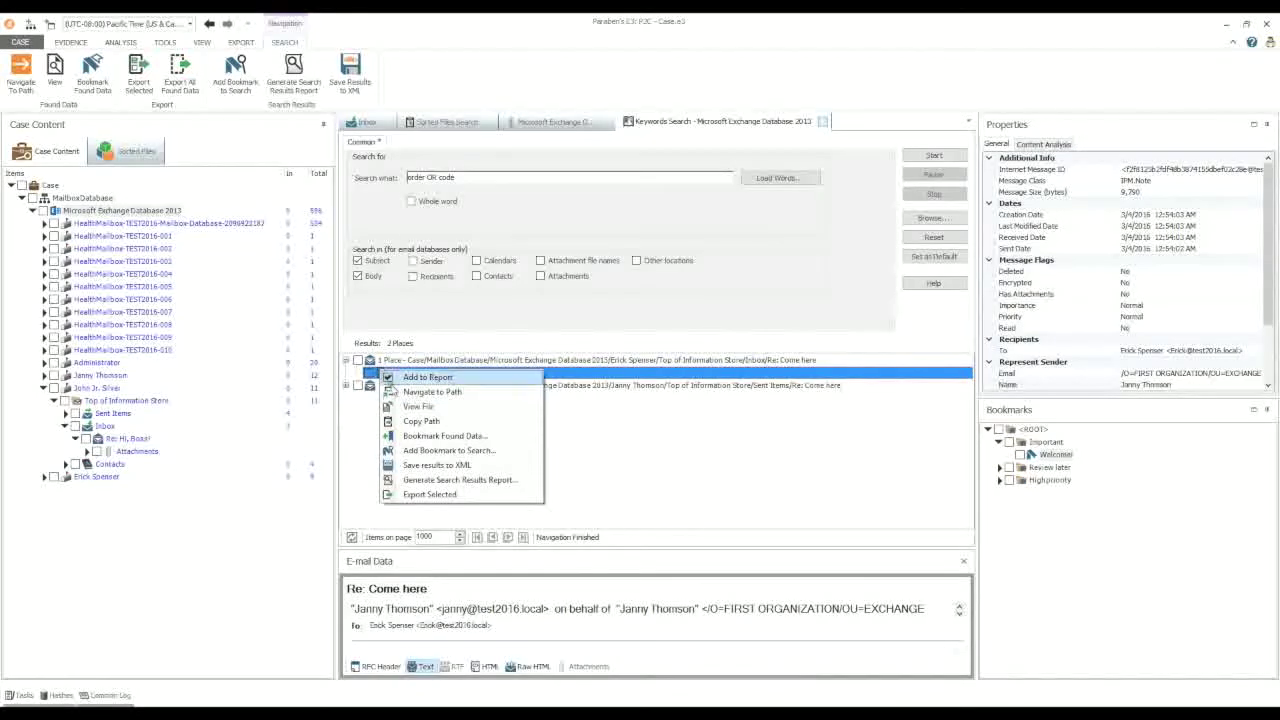
{"action": "left_click", "coordinate": [432, 392]}
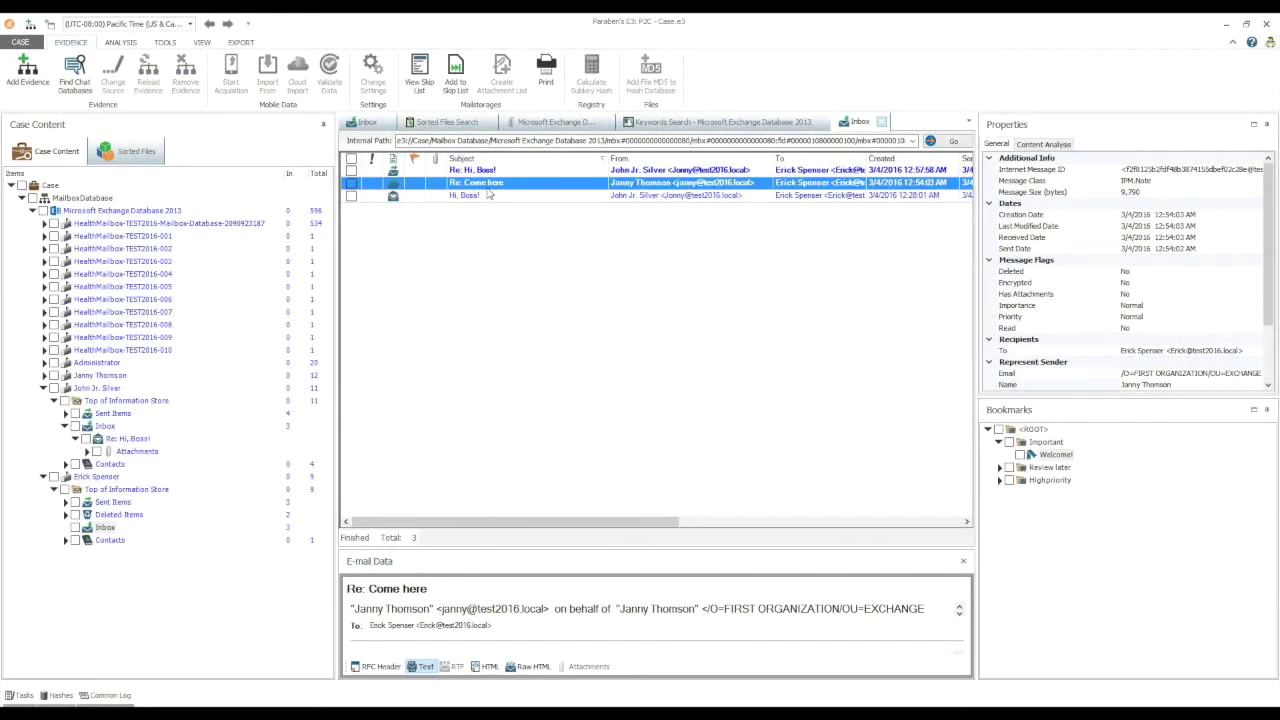
- Set up an advanced search on Microsoft Exchange Database 2013 with a sender filter on the sender's first name
{"action": "left_click", "coordinate": [100, 211]}
{"action": "right_click", "coordinate": [100, 211]}
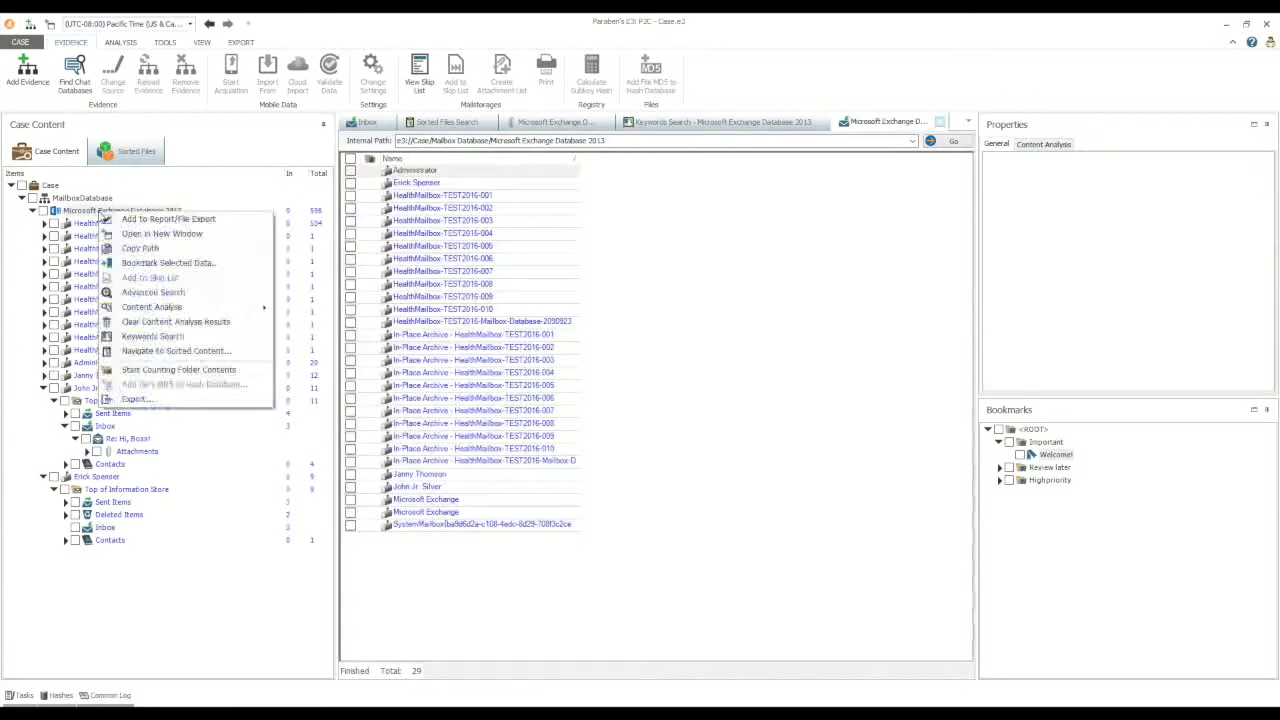
{"action": "left_click", "coordinate": [137, 293]}
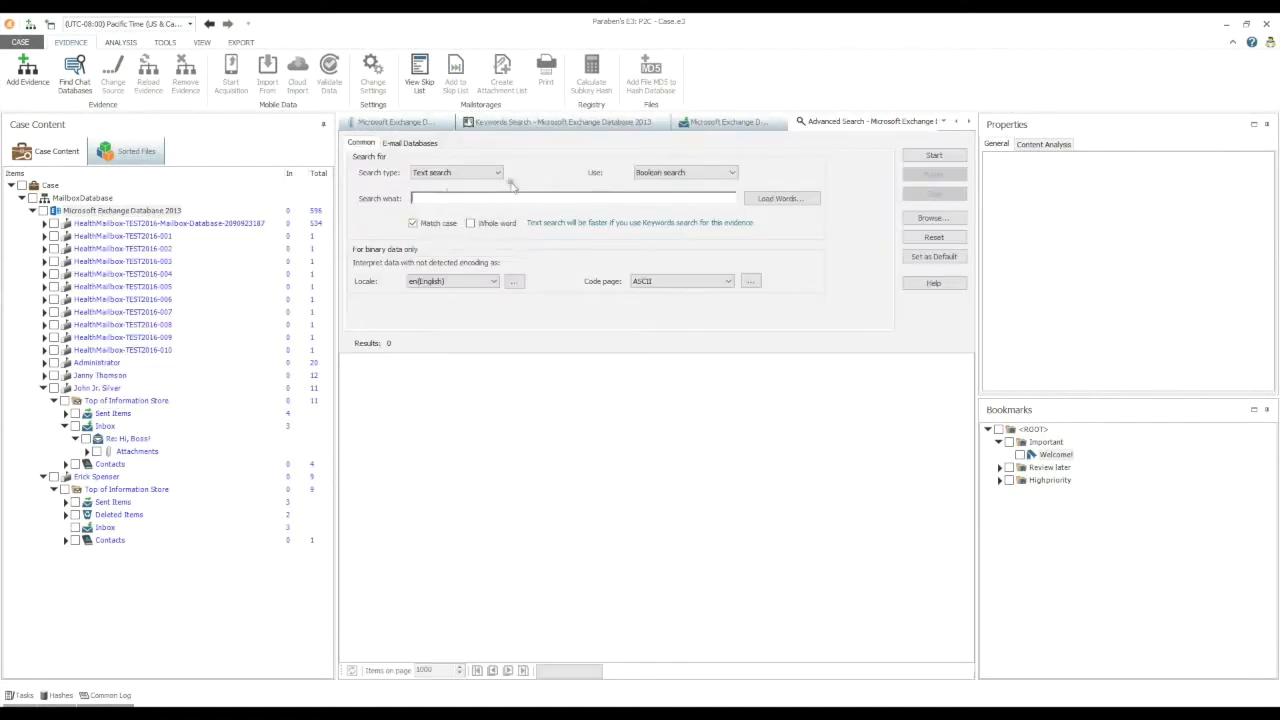
{"action": "left_click", "coordinate": [421, 146]}
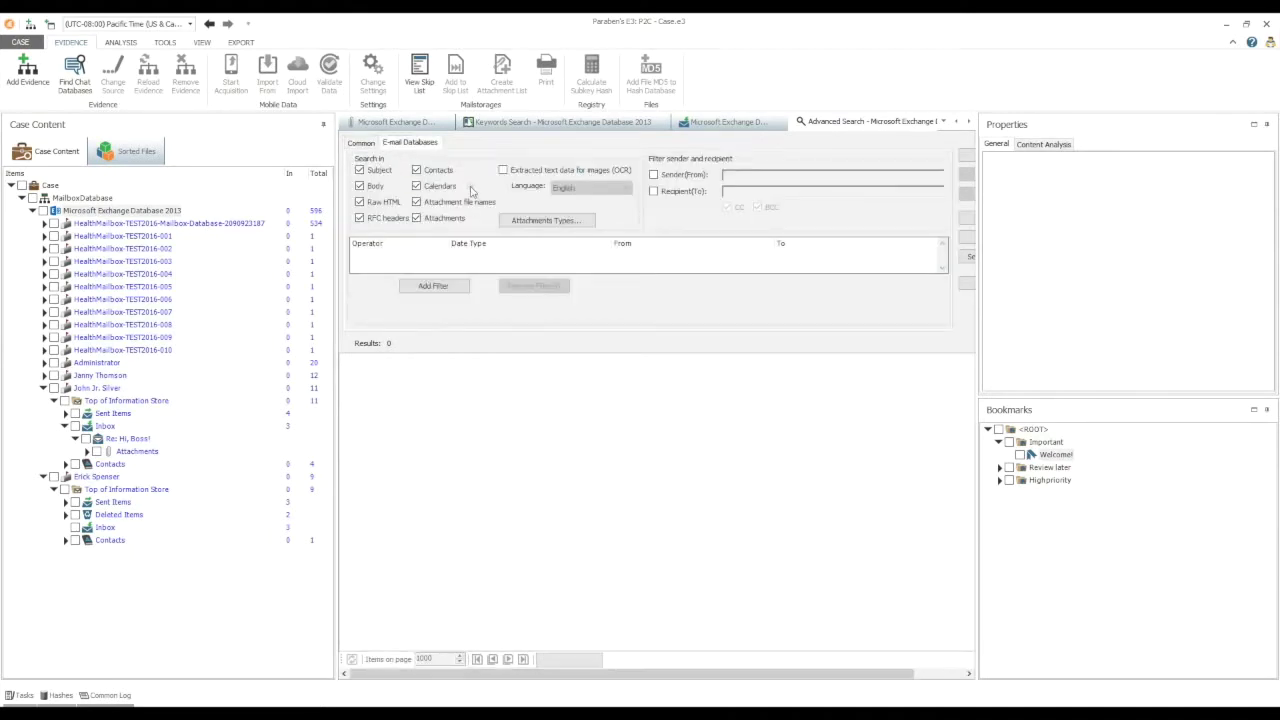
{"action": "left_click", "coordinate": [654, 175]}
{"action": "left_click", "coordinate": [737, 175]}
{"action": "type", "text": "John"}
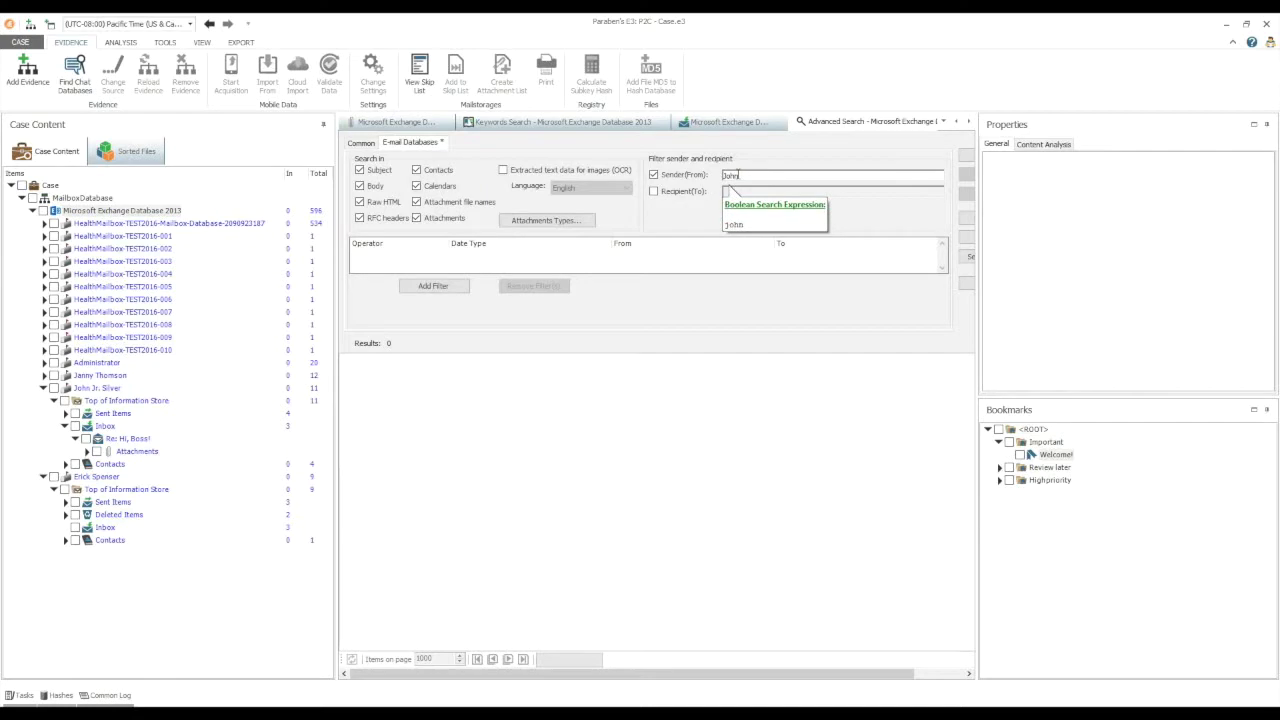
- Add a date filter to the advanced search and set its start date to 1/1/2015
{"action": "left_click", "coordinate": [433, 286]}
{"action": "left_click", "coordinate": [690, 257]}
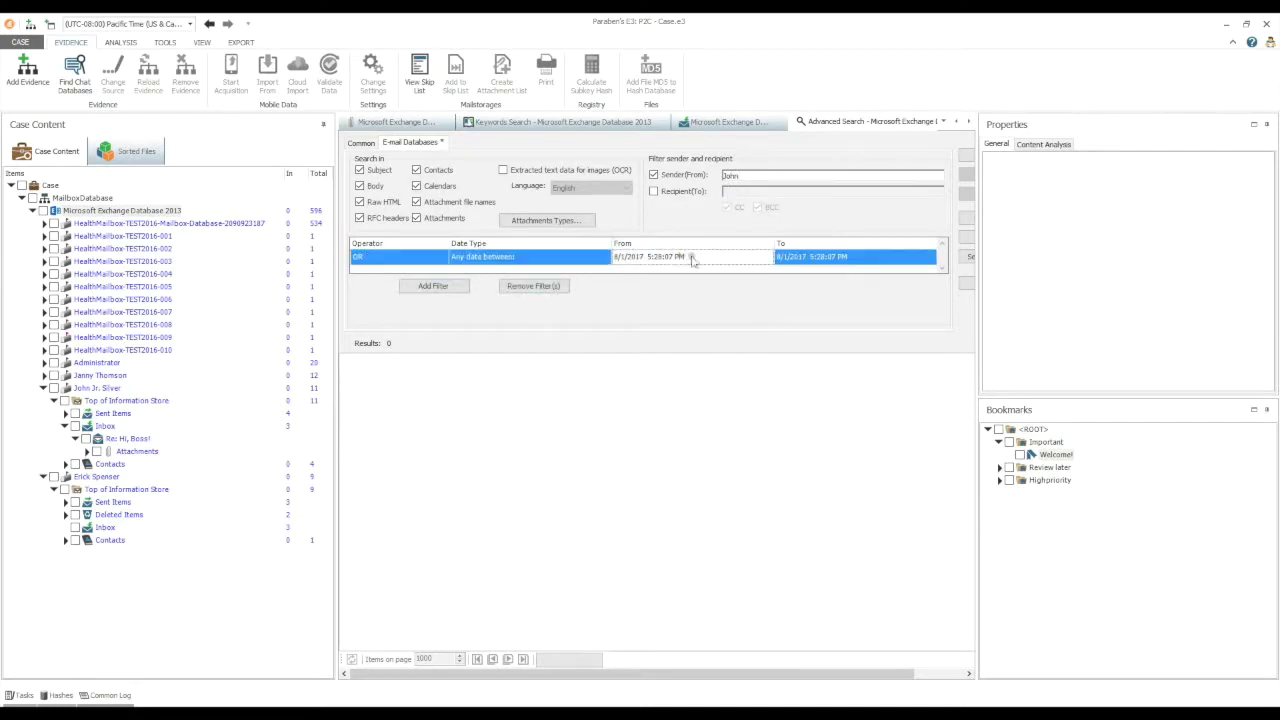
{"action": "left_click", "coordinate": [765, 257]}
{"action": "left_click", "coordinate": [686, 275]}
{"action": "left_click", "coordinate": [686, 275]}
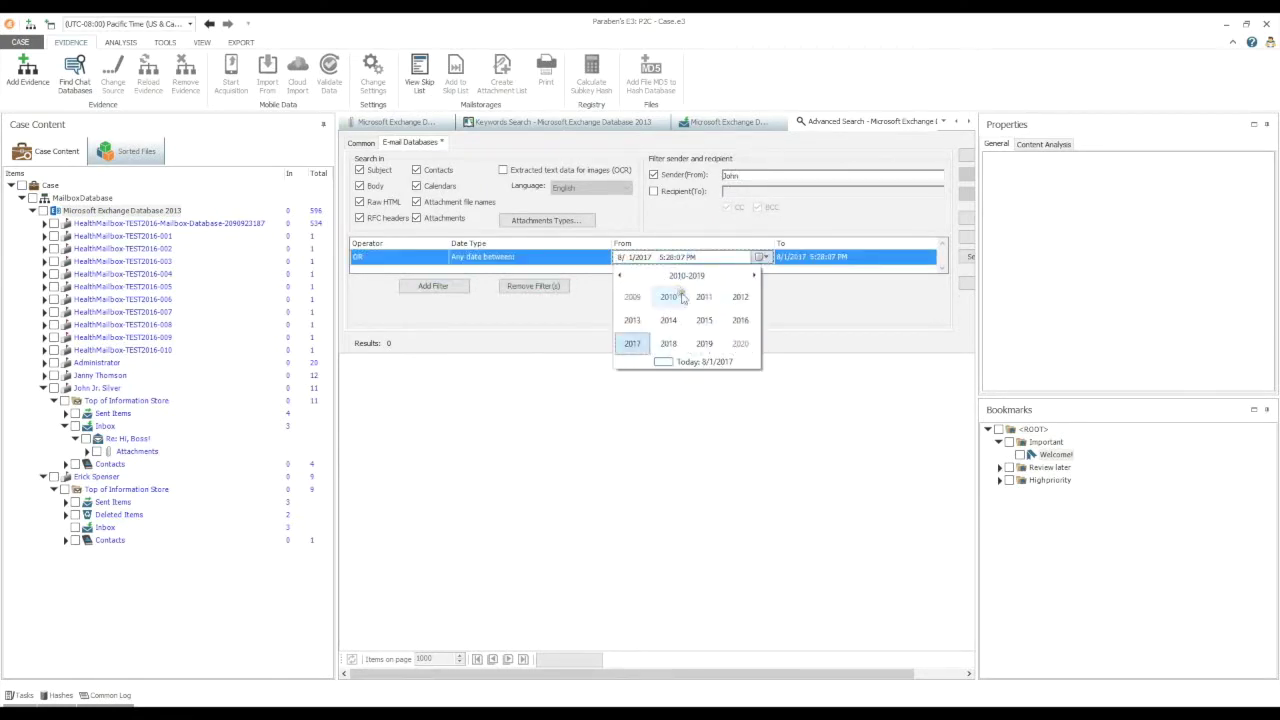
{"action": "left_click", "coordinate": [704, 320]}
{"action": "left_click", "coordinate": [632, 297]}
{"action": "left_click", "coordinate": [708, 297]}
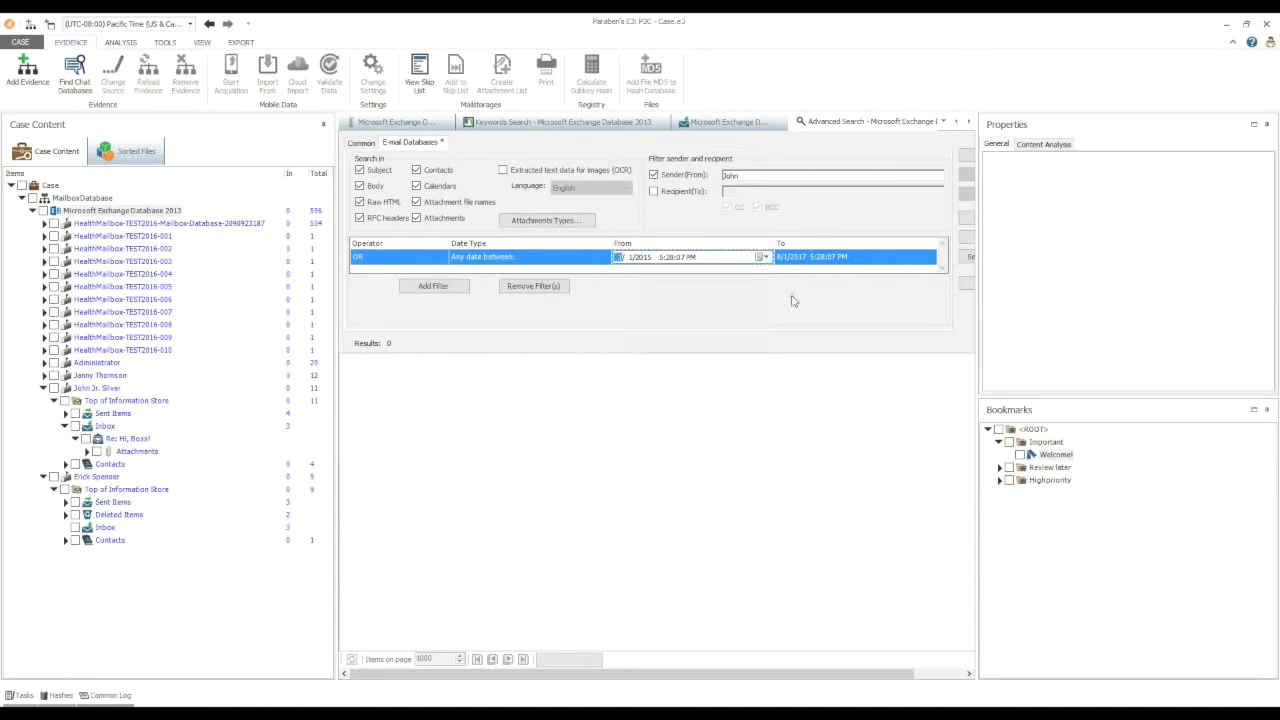
- Run the advanced search and expand the first result, the "Re: Welcome!" message in Deleted Items, to inspect its match
{"action": "left_click_drag", "start_coordinate": [977, 224], "coordinate": [1015, 224]}
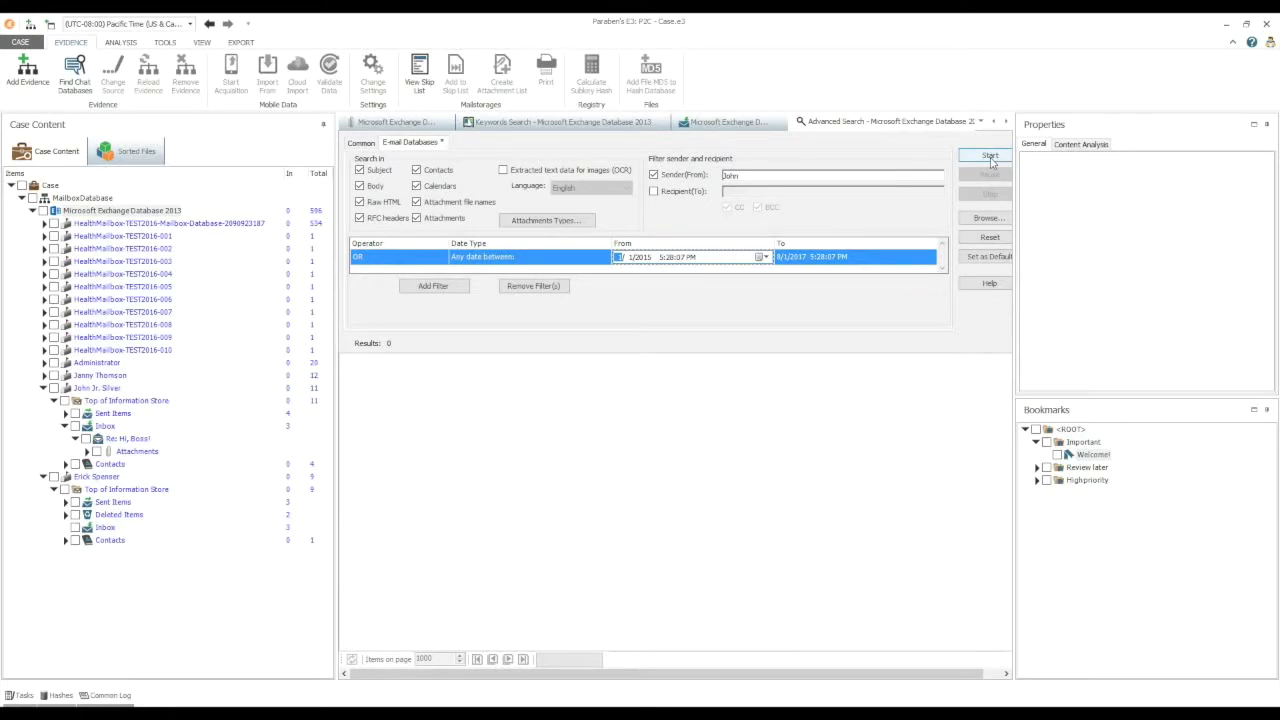
{"action": "left_click", "coordinate": [990, 157]}
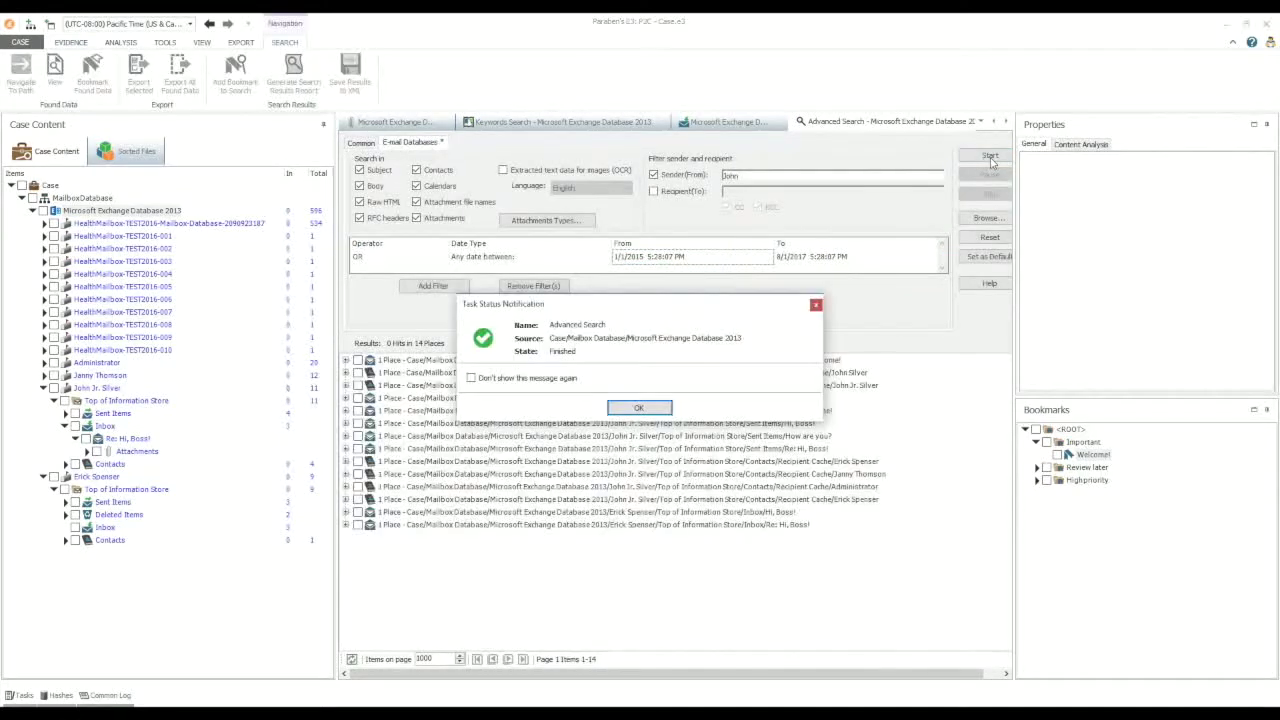
{"action": "left_click", "coordinate": [640, 409]}
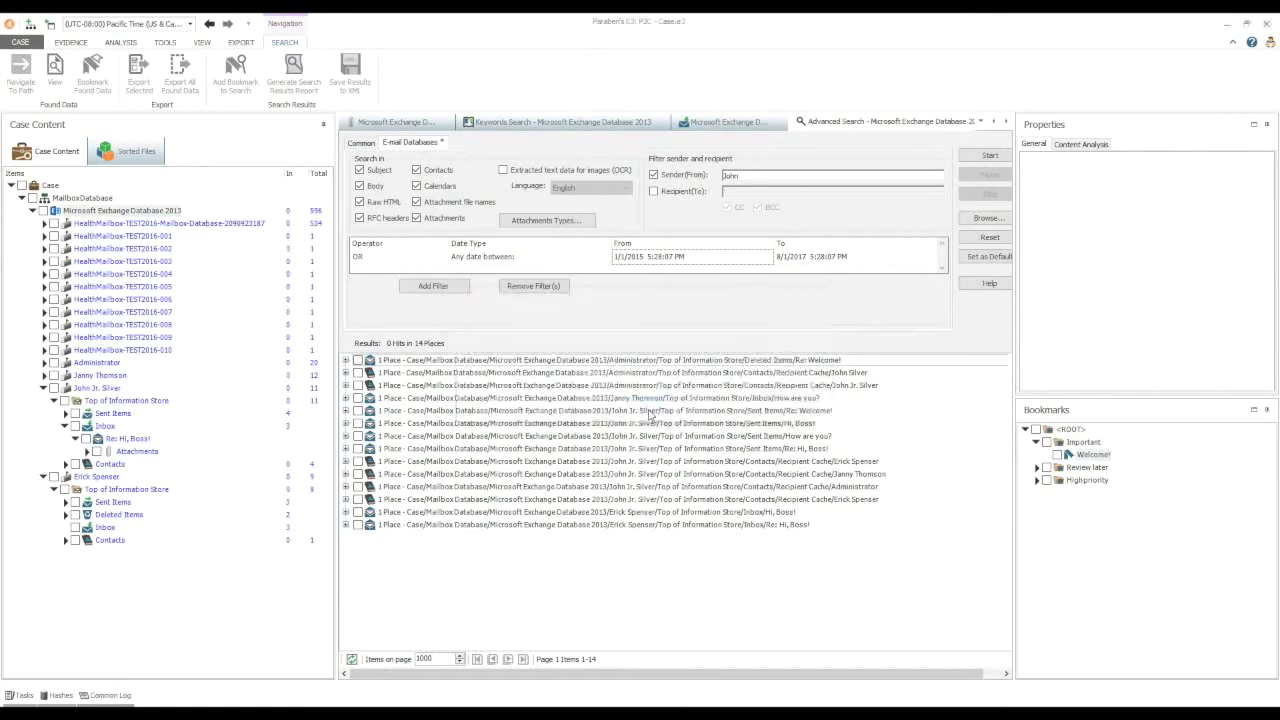
{"action": "left_click", "coordinate": [545, 361]}
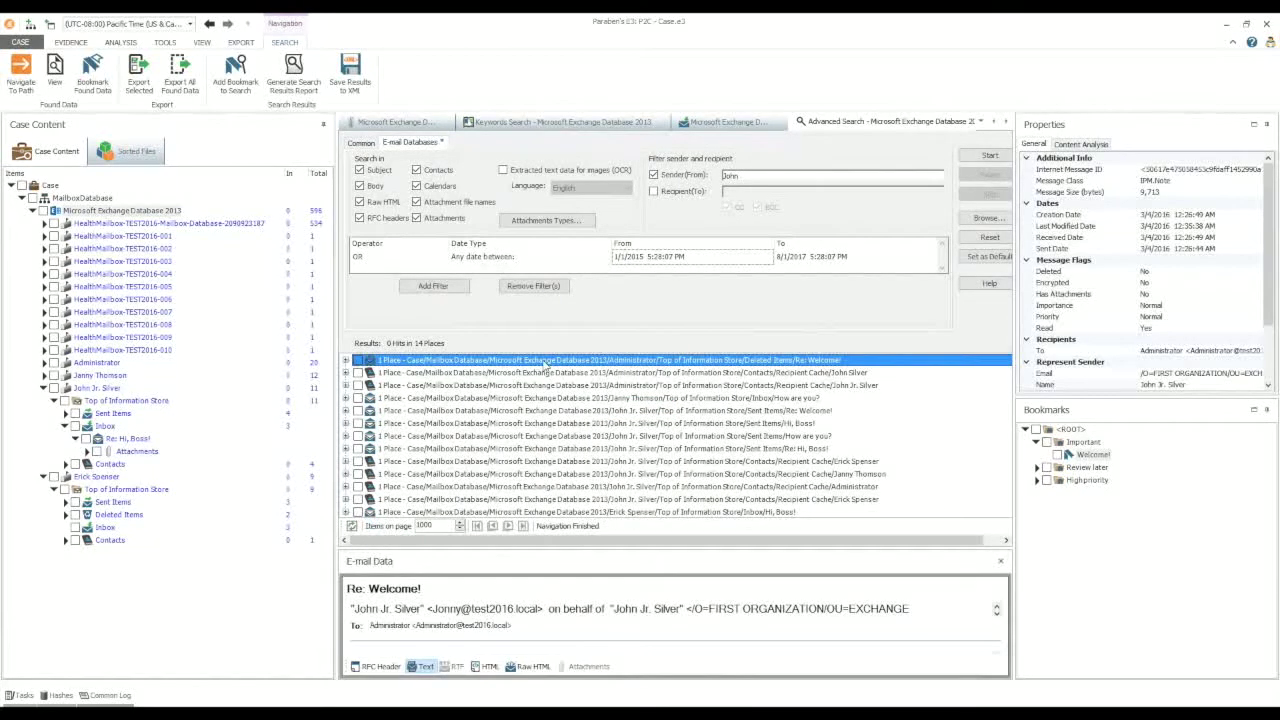
{"action": "left_click", "coordinate": [346, 360]}
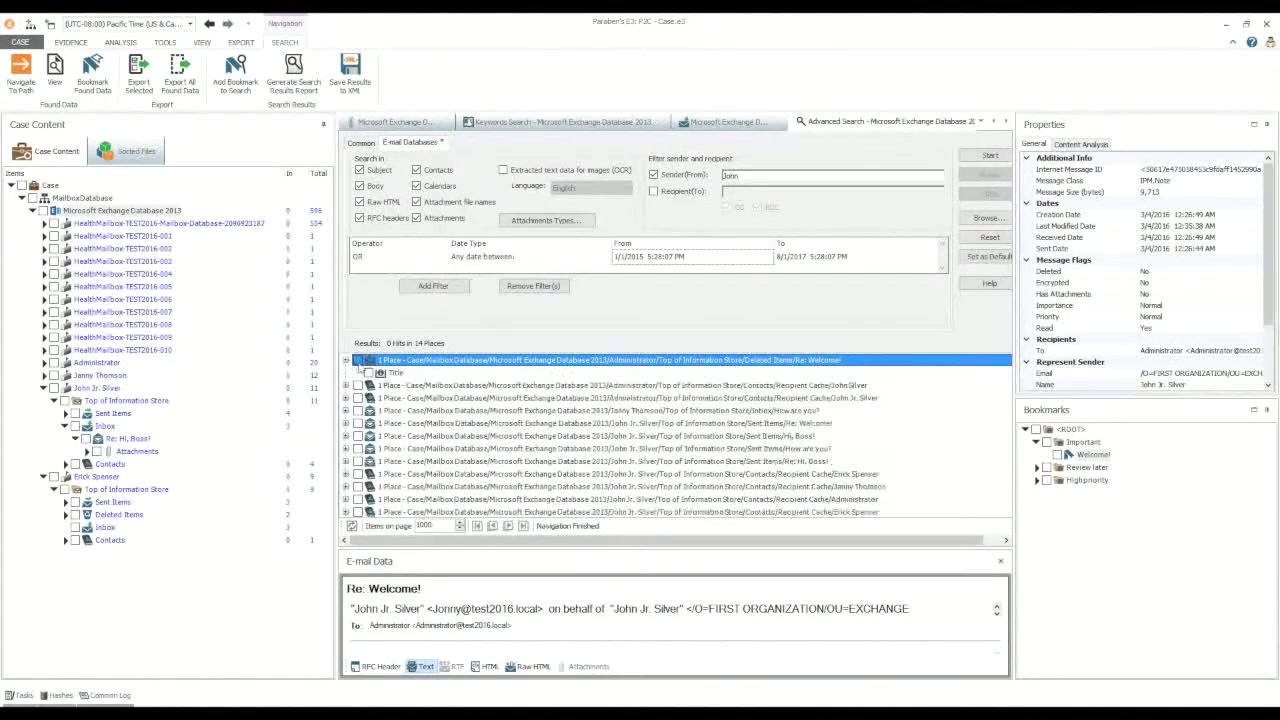
- Navigate from the first advanced search result to the "Re: Welcome!" message in the Administrator mailbox's Deleted Items folder and select it
{"action": "double_click", "coordinate": [390, 373]}
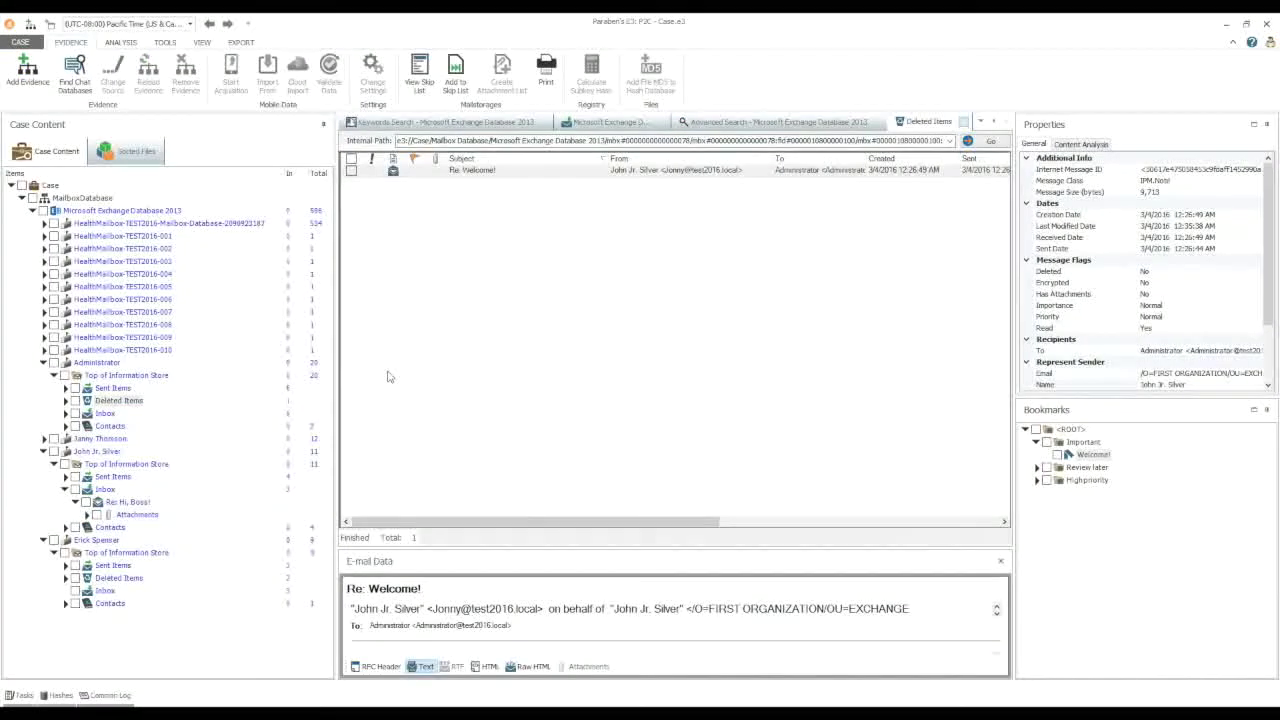
{"action": "left_click", "coordinate": [484, 174]}
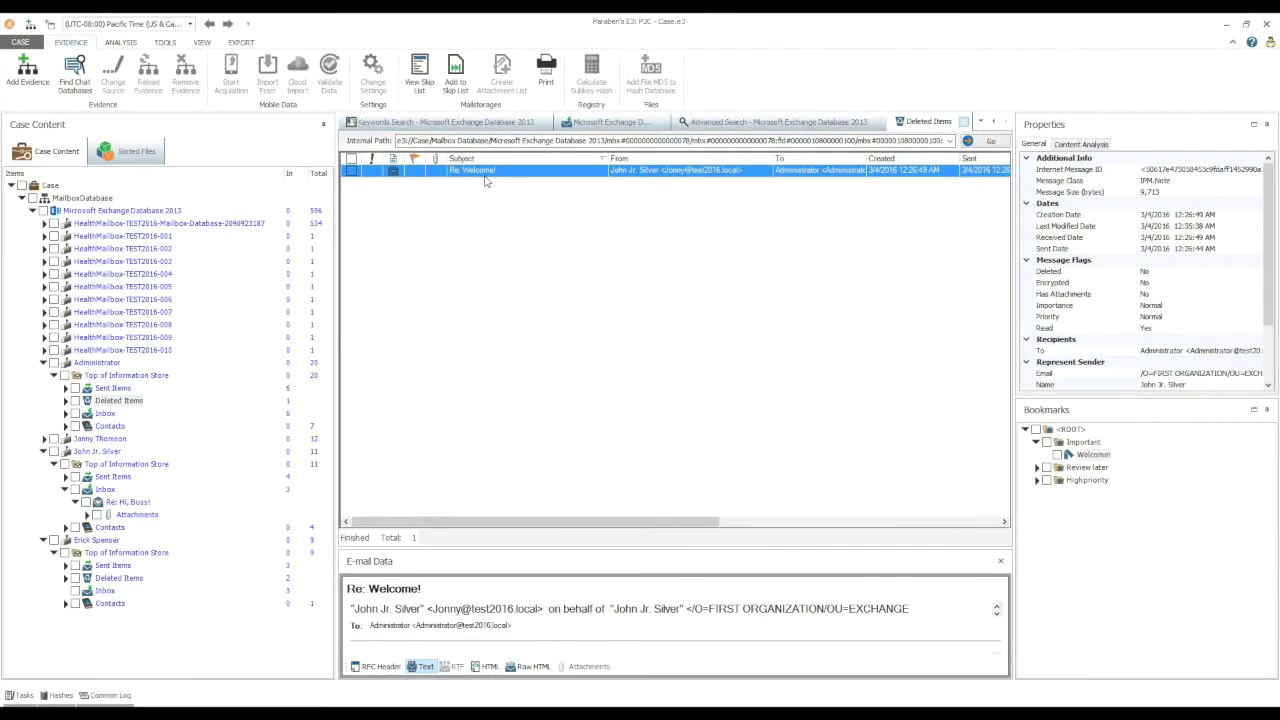
- Open the Administrator mailbox's Inbox, start an EML export to D:\mailstorage\ and bring up its export options
{"action": "left_click", "coordinate": [104, 414]}
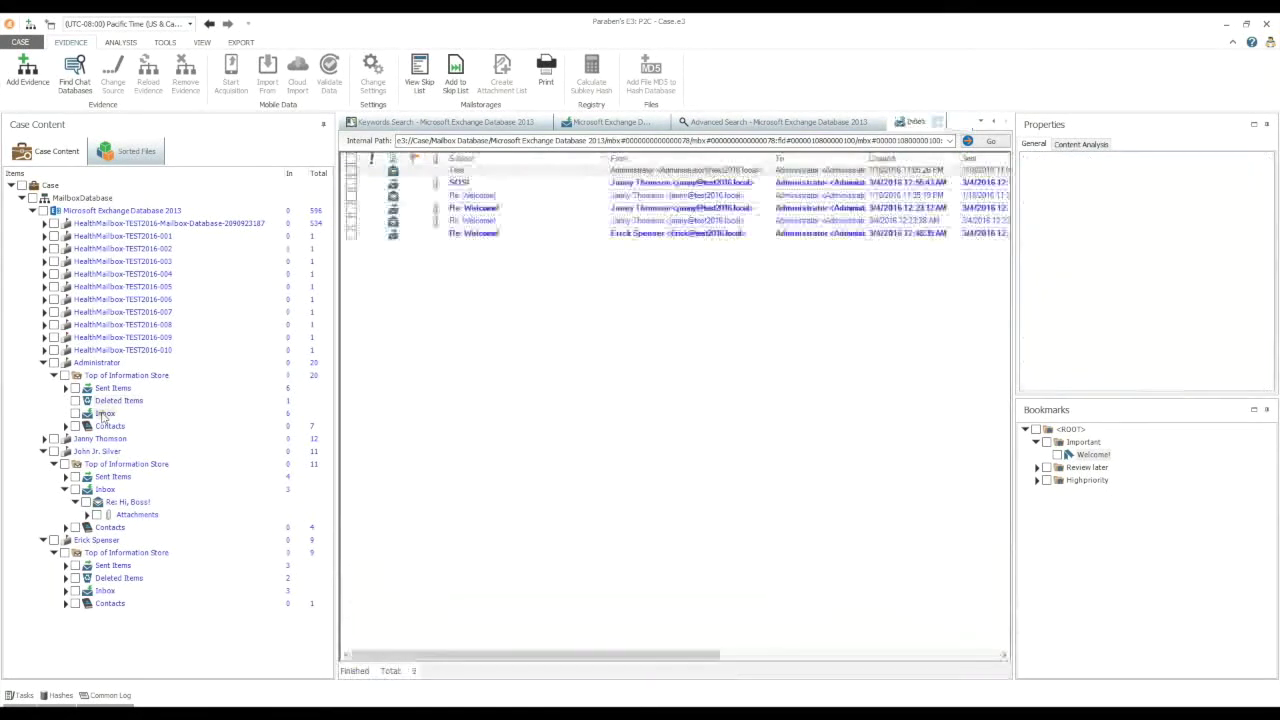
{"action": "left_click", "coordinate": [241, 43]}
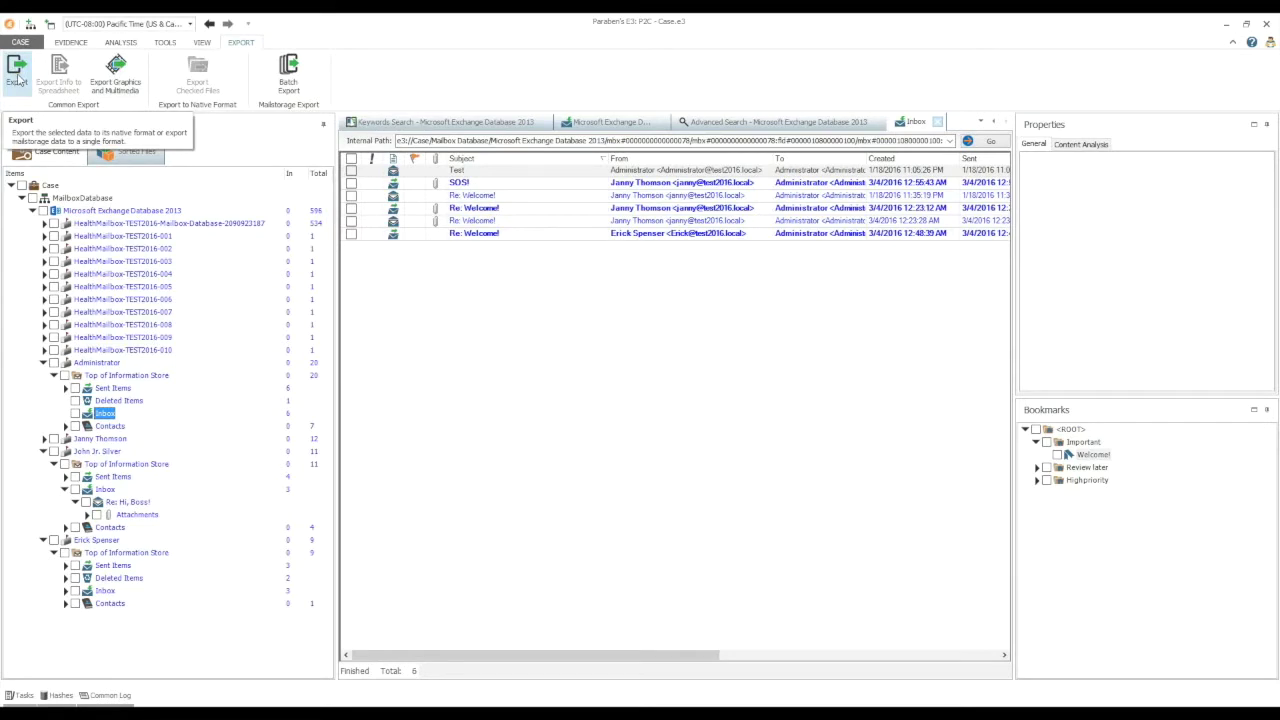
{"action": "left_click", "coordinate": [17, 72]}
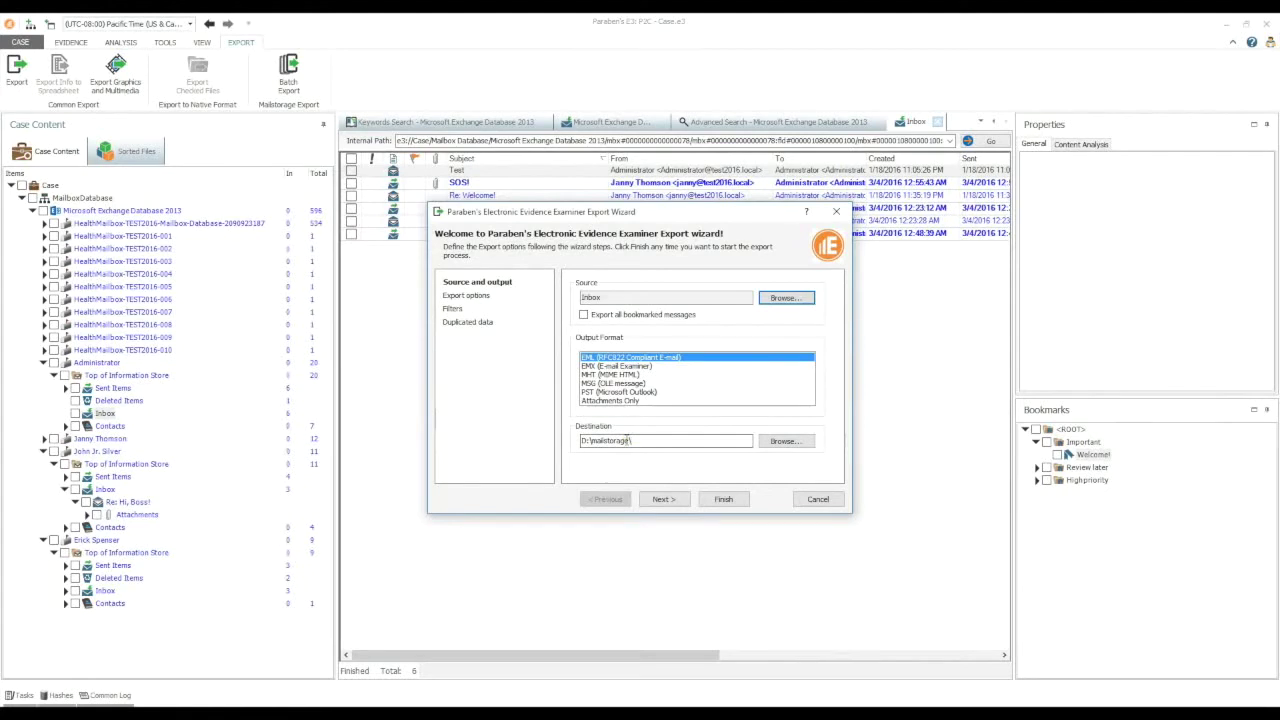
{"action": "left_click", "coordinate": [468, 300]}
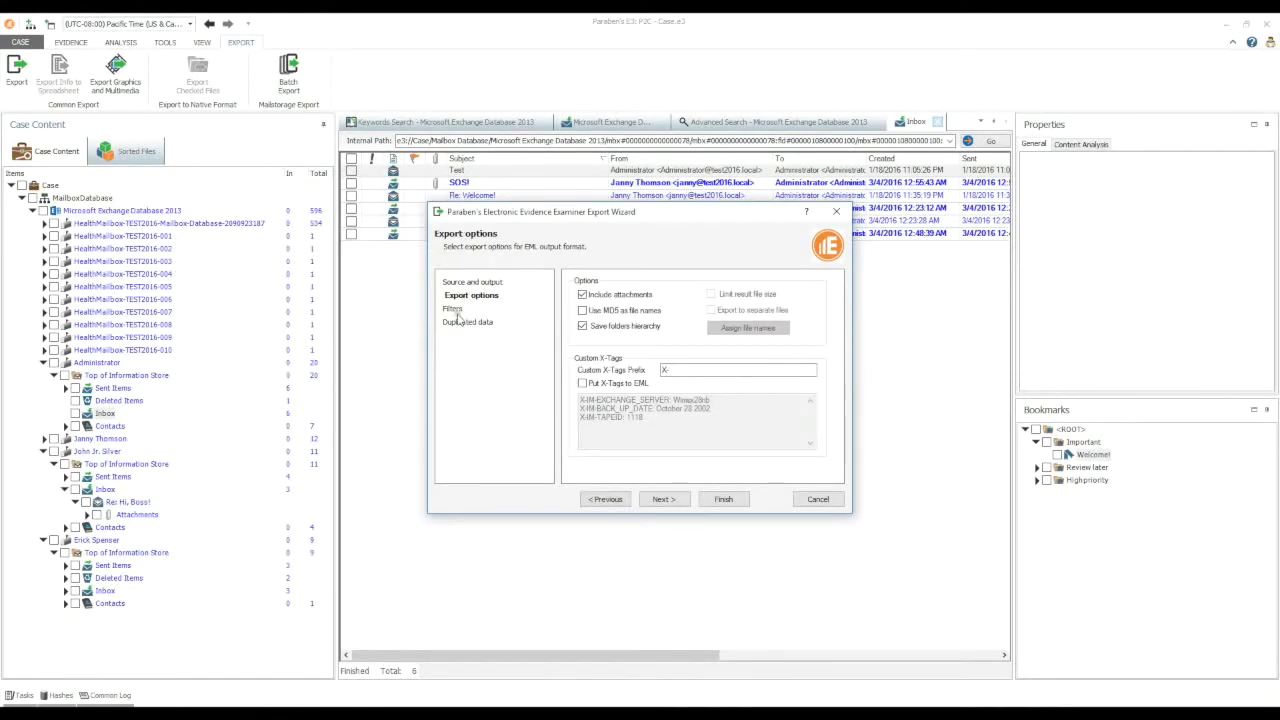
- Enable the export filters with the search text "send OR use" and check the text scope and date filter settings
{"action": "left_click", "coordinate": [457, 311]}
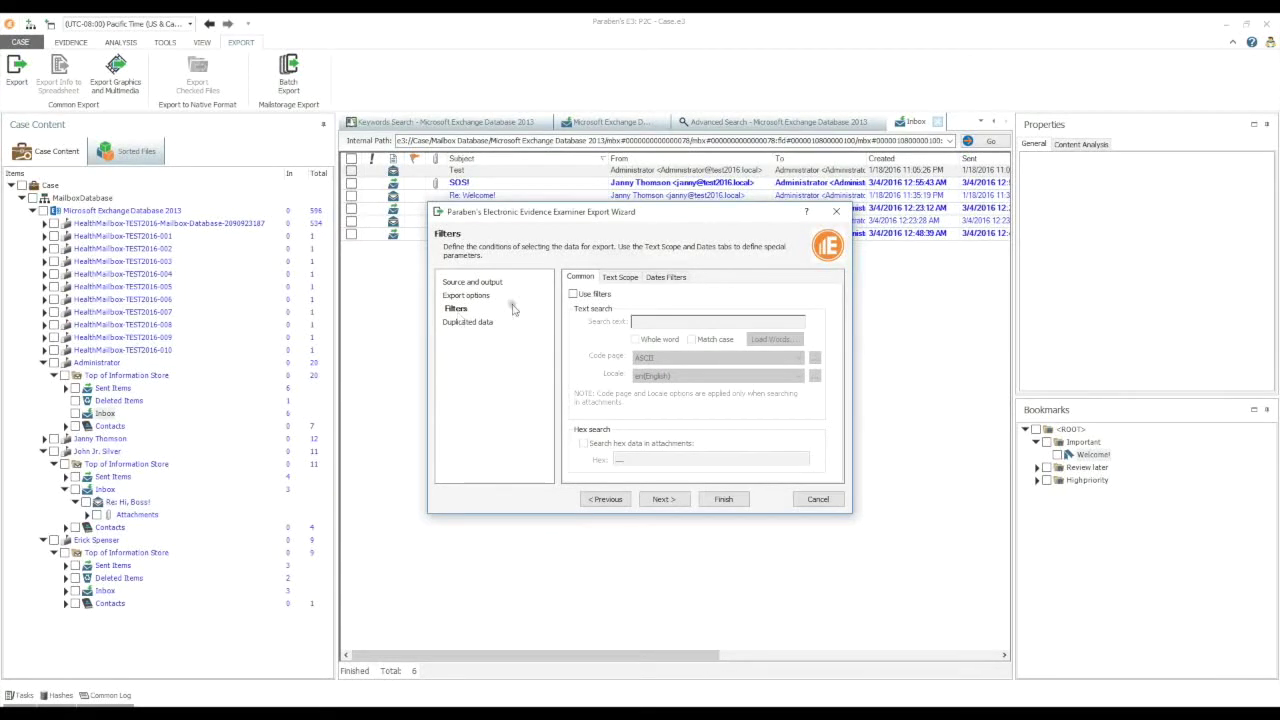
{"action": "left_click", "coordinate": [573, 295]}
{"action": "type", "text": "OR user"}
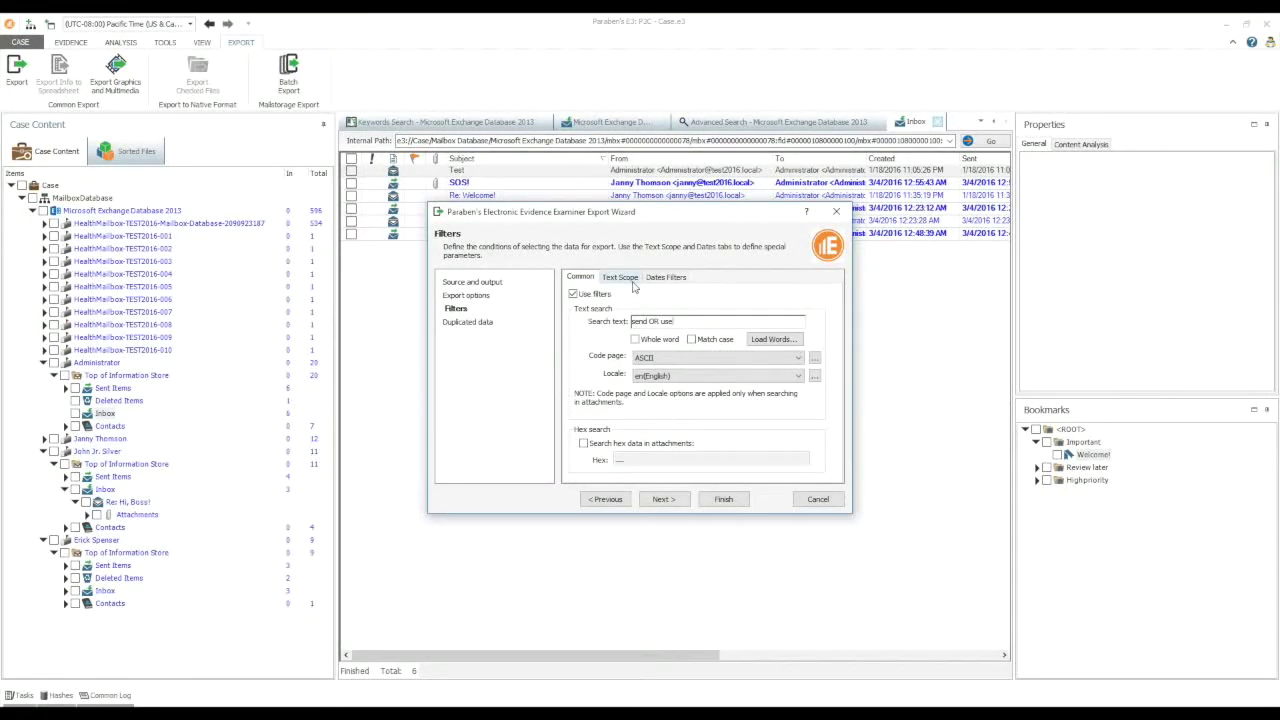
{"action": "left_click", "coordinate": [628, 280]}
{"action": "left_click", "coordinate": [664, 280]}
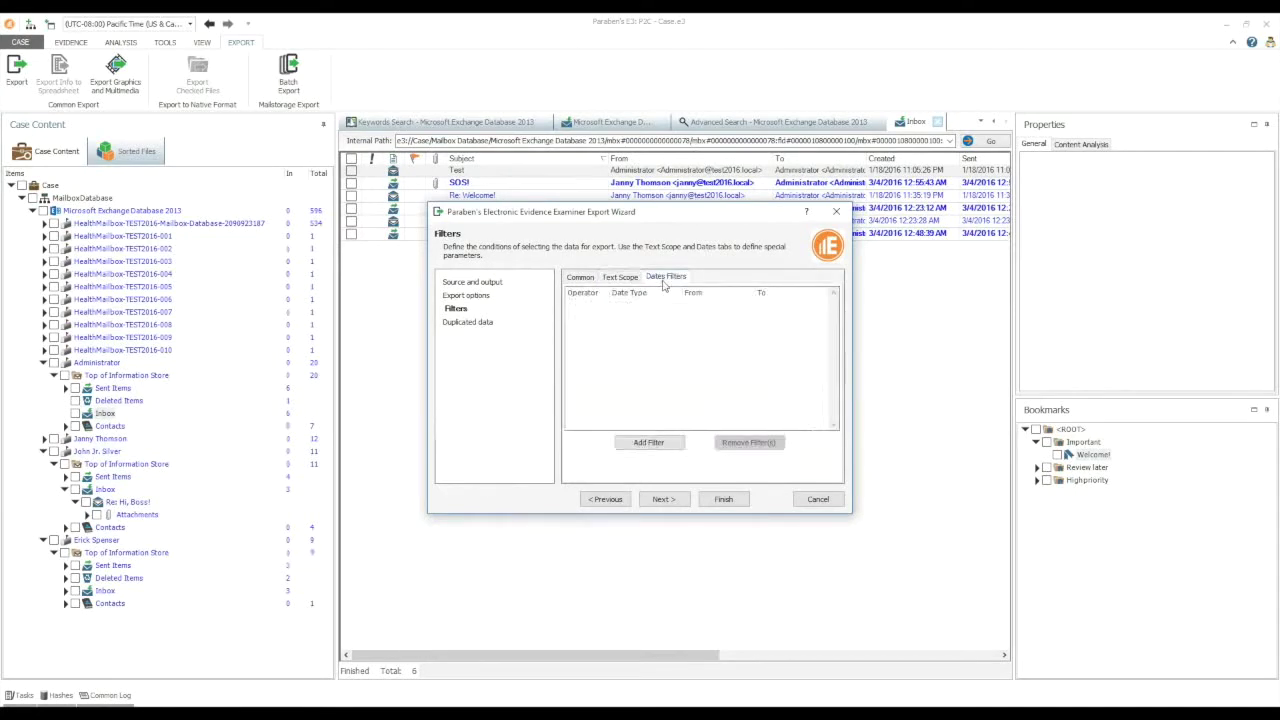
- Set duplicated data handling to Unique to Folder and run the Inbox export
{"action": "left_click", "coordinate": [480, 329]}
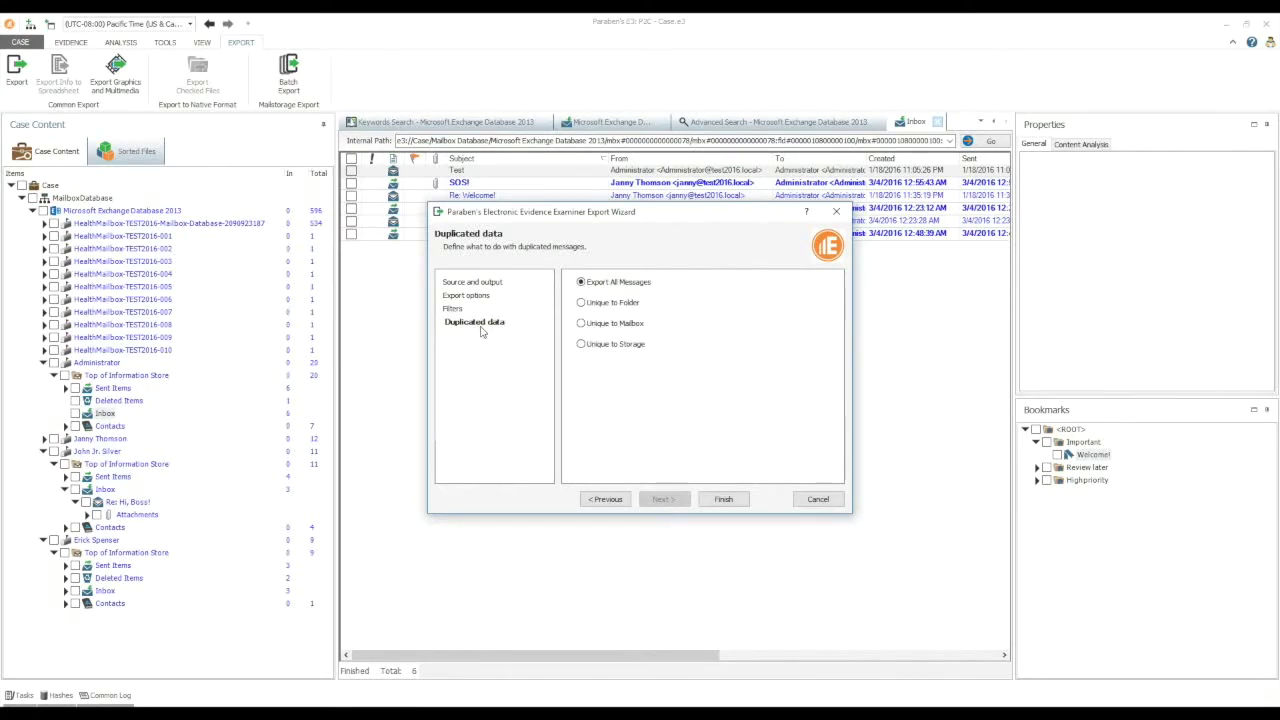
{"action": "left_click", "coordinate": [581, 303]}
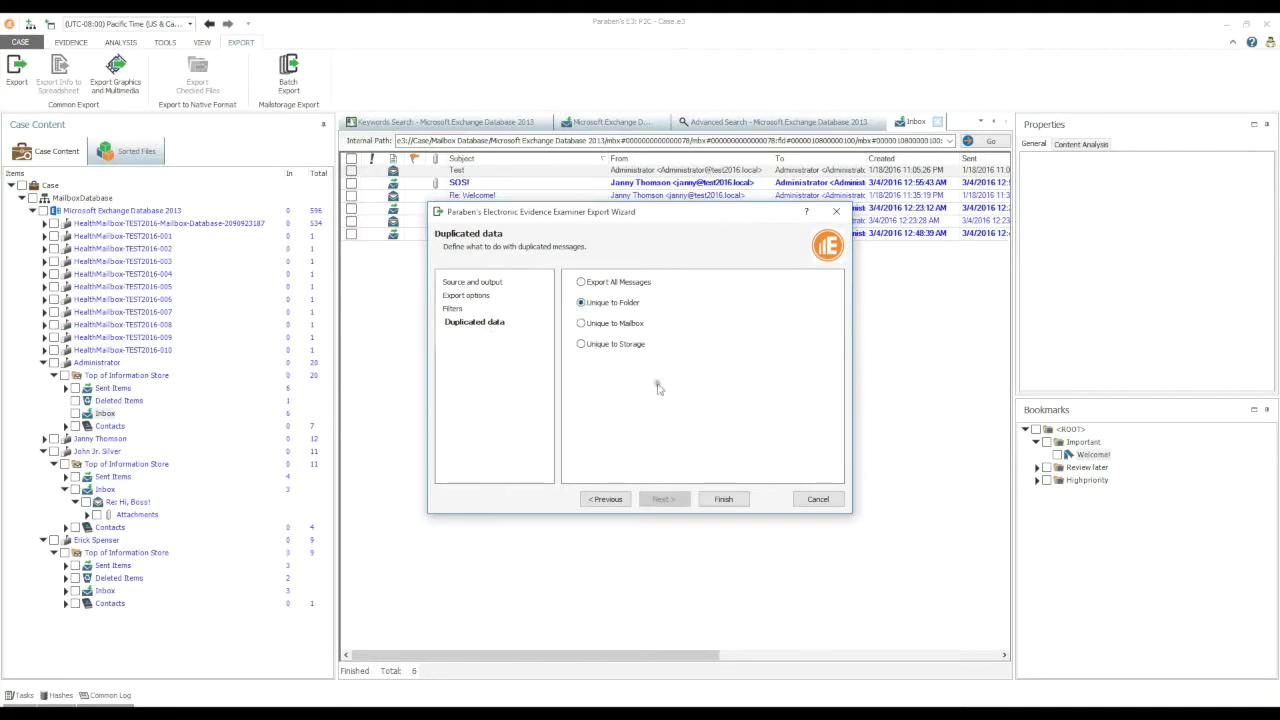
{"action": "left_click", "coordinate": [737, 501]}
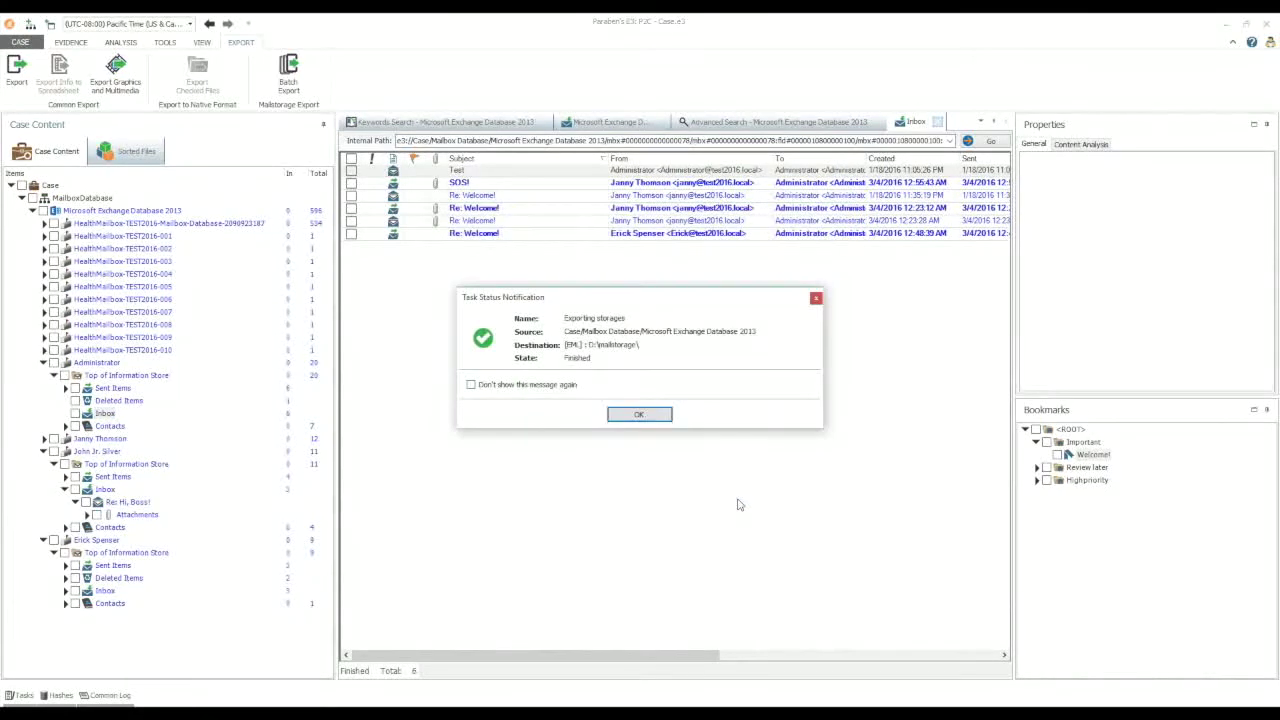
{"action": "left_click", "coordinate": [651, 417]}
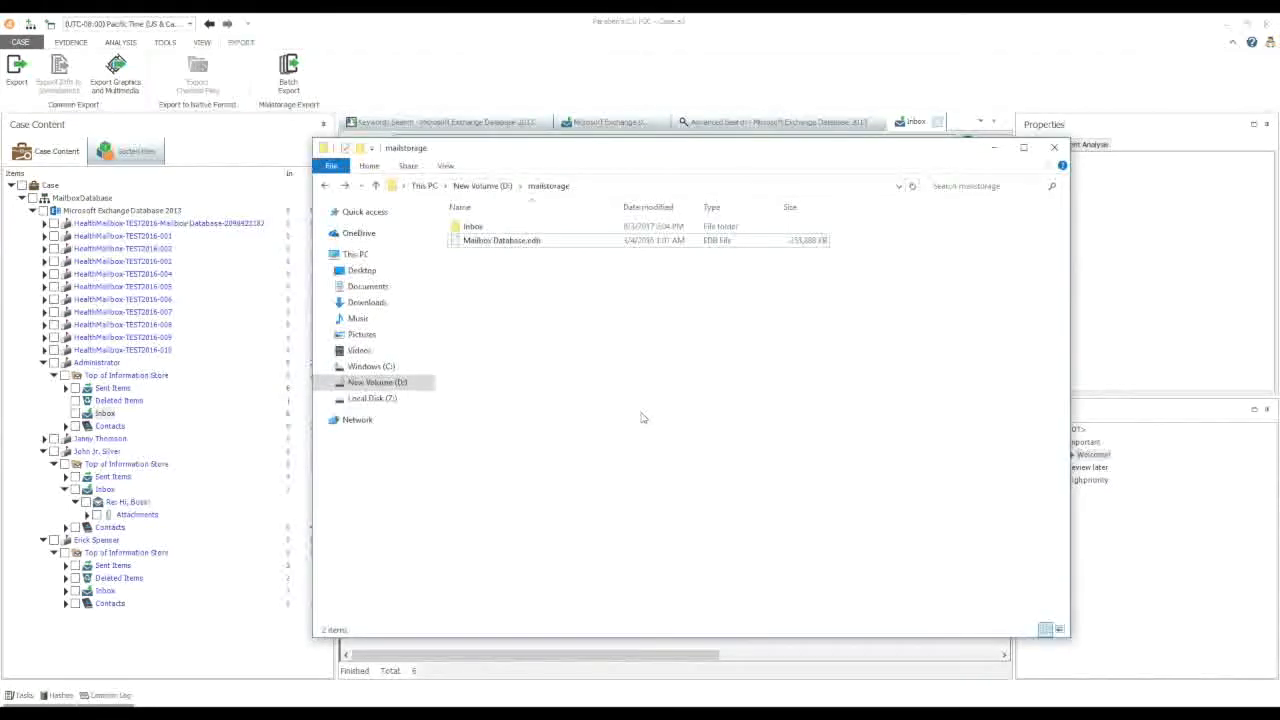
- View the exported messages in the Inbox subfolder of mailstorage in File Explorer, then close the window
{"action": "key", "text": "Return"}
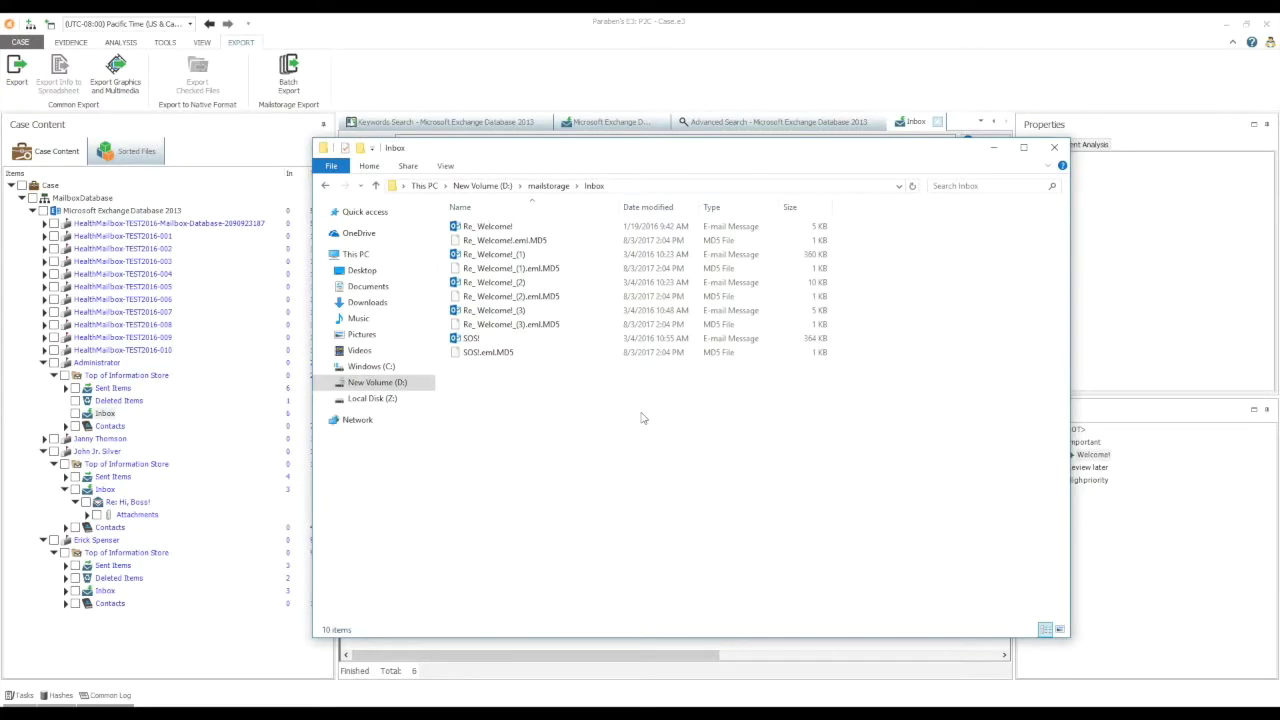
{"action": "key", "text": "alt+F4"}
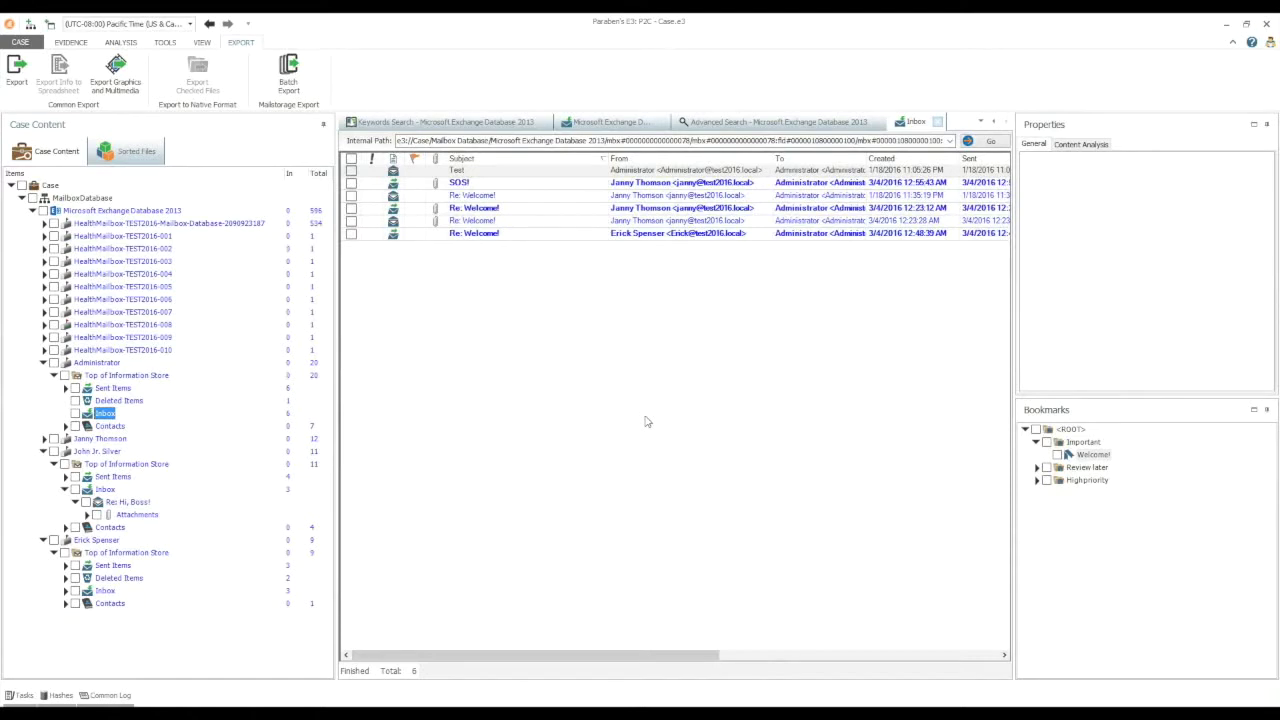
- Create an attachment list from the Inbox messages that have attachments and save it as the text file Inbox_attachment_list in D:\mailstorage
{"action": "left_click", "coordinate": [460, 183]}
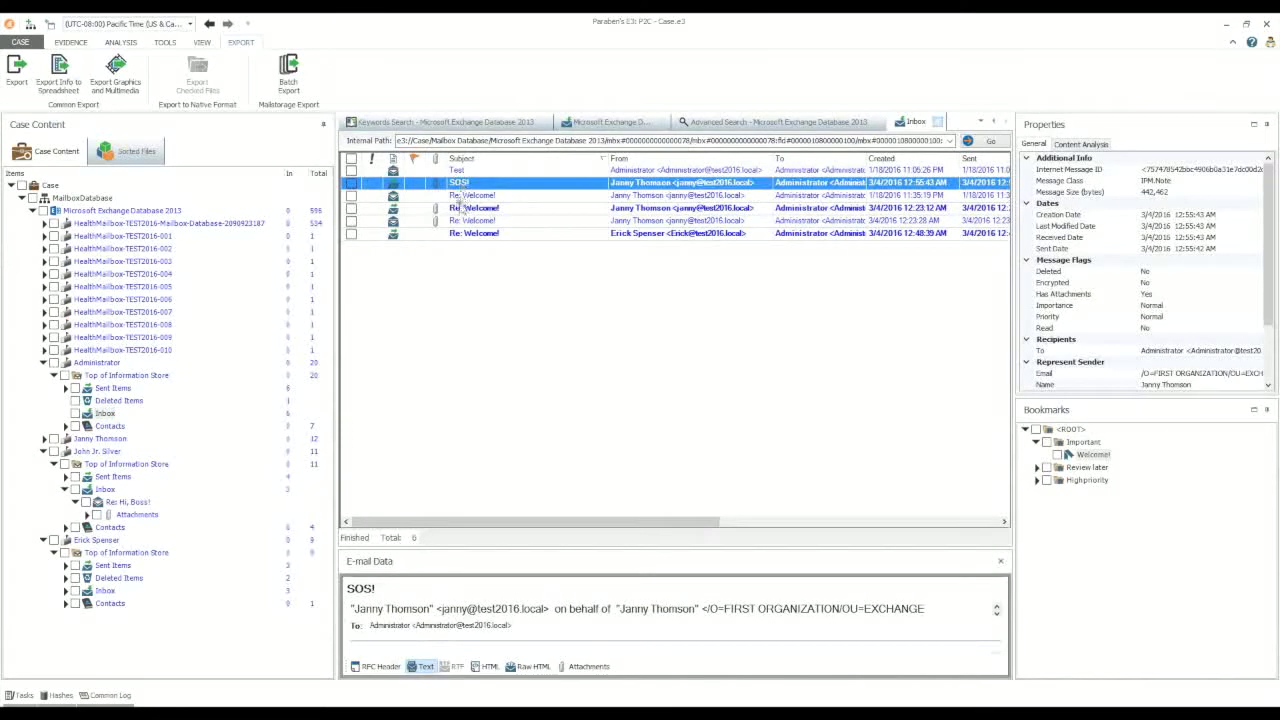
{"action": "left_click", "coordinate": [462, 207], "text": "ctrl"}
{"action": "left_click", "coordinate": [464, 220], "text": "ctrl"}
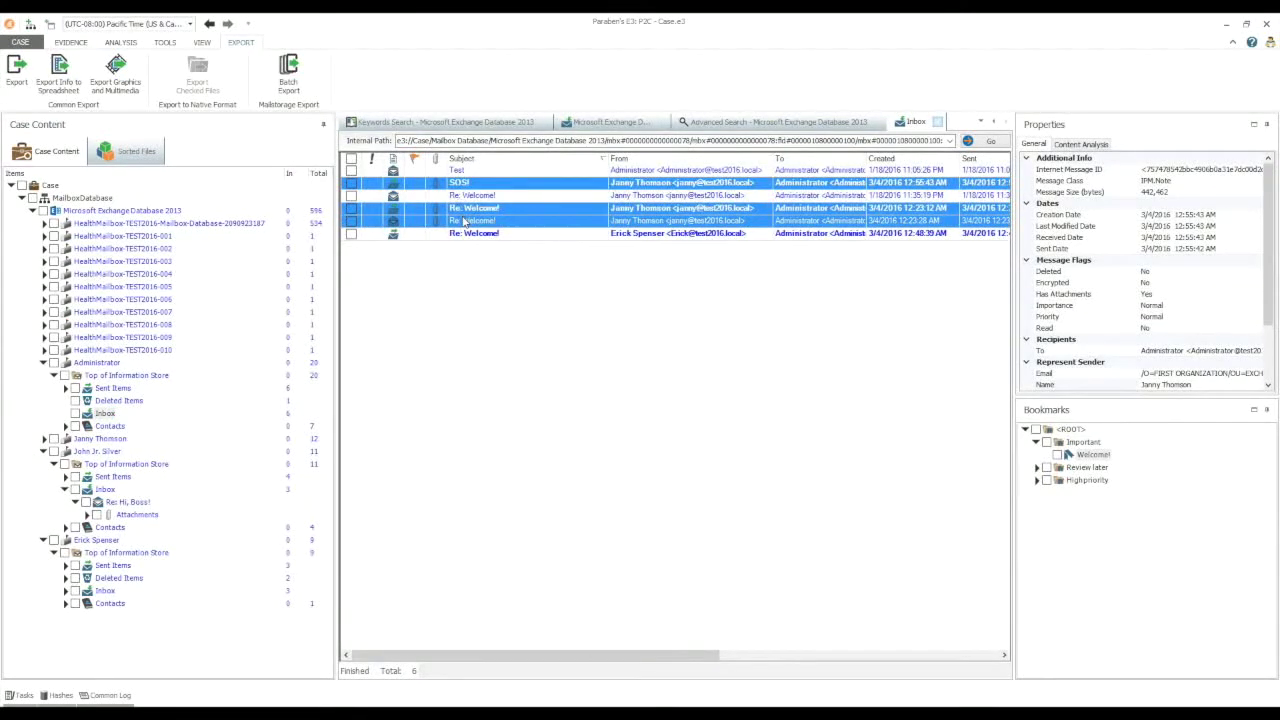
{"action": "left_click", "coordinate": [60, 42]}
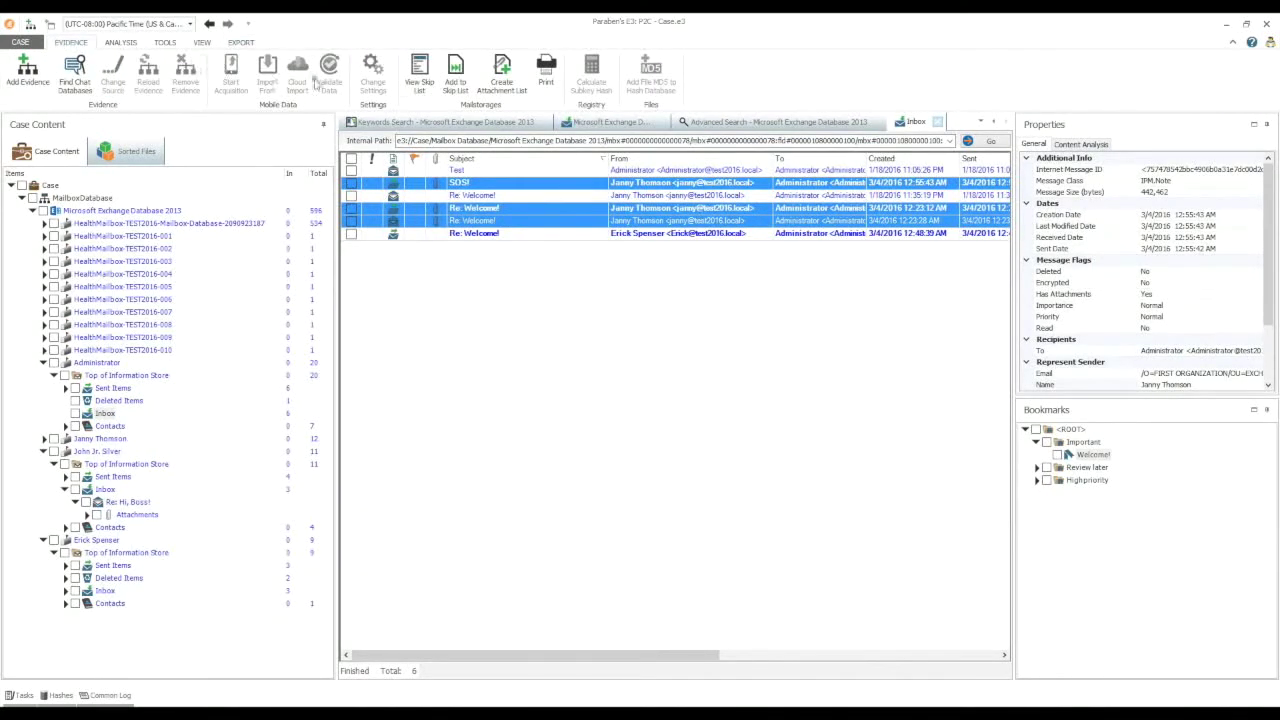
{"action": "left_click", "coordinate": [503, 88]}
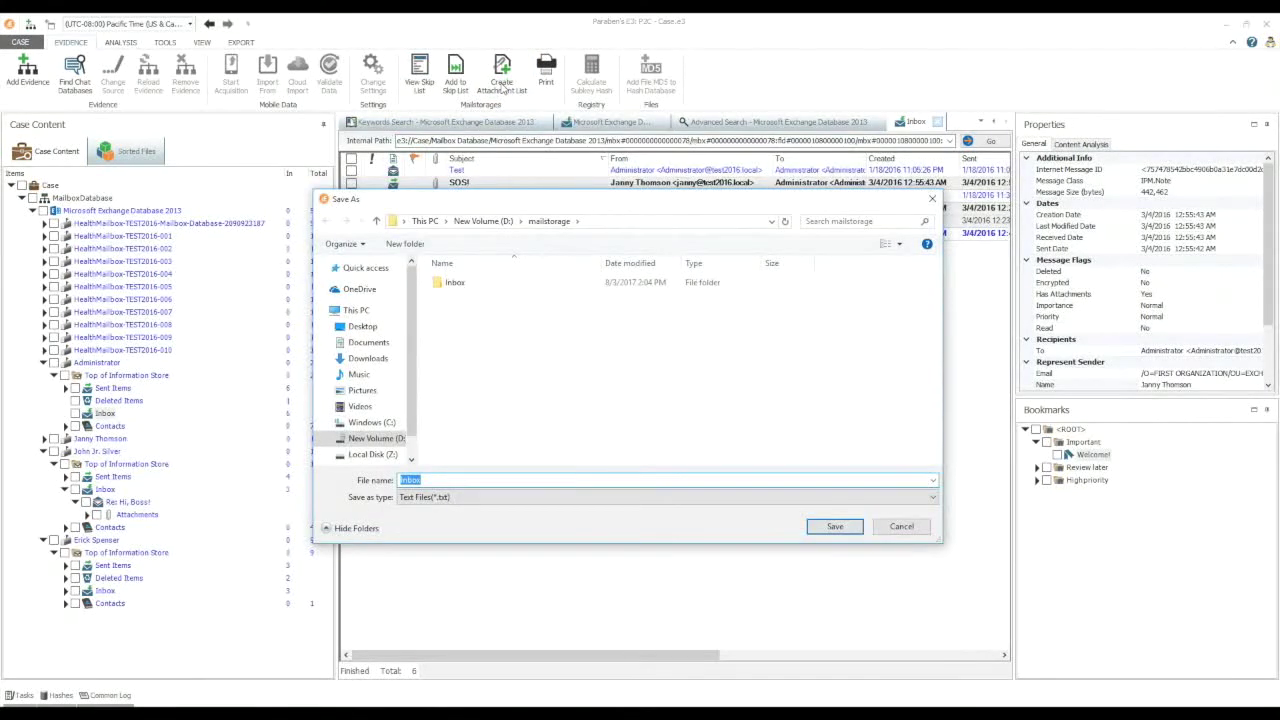
{"action": "key", "text": "Right"}
{"action": "type", "text": "_attachment_list"}
{"action": "left_click", "coordinate": [848, 526]}
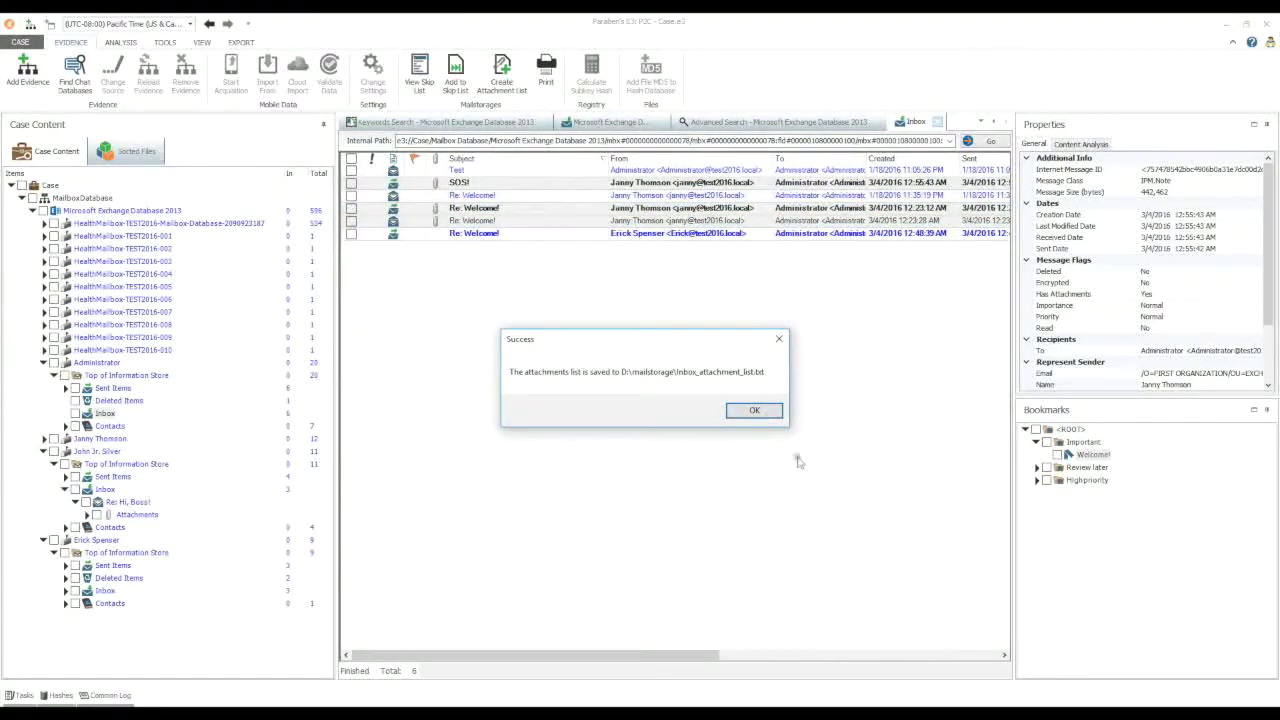
{"action": "left_click", "coordinate": [755, 411]}
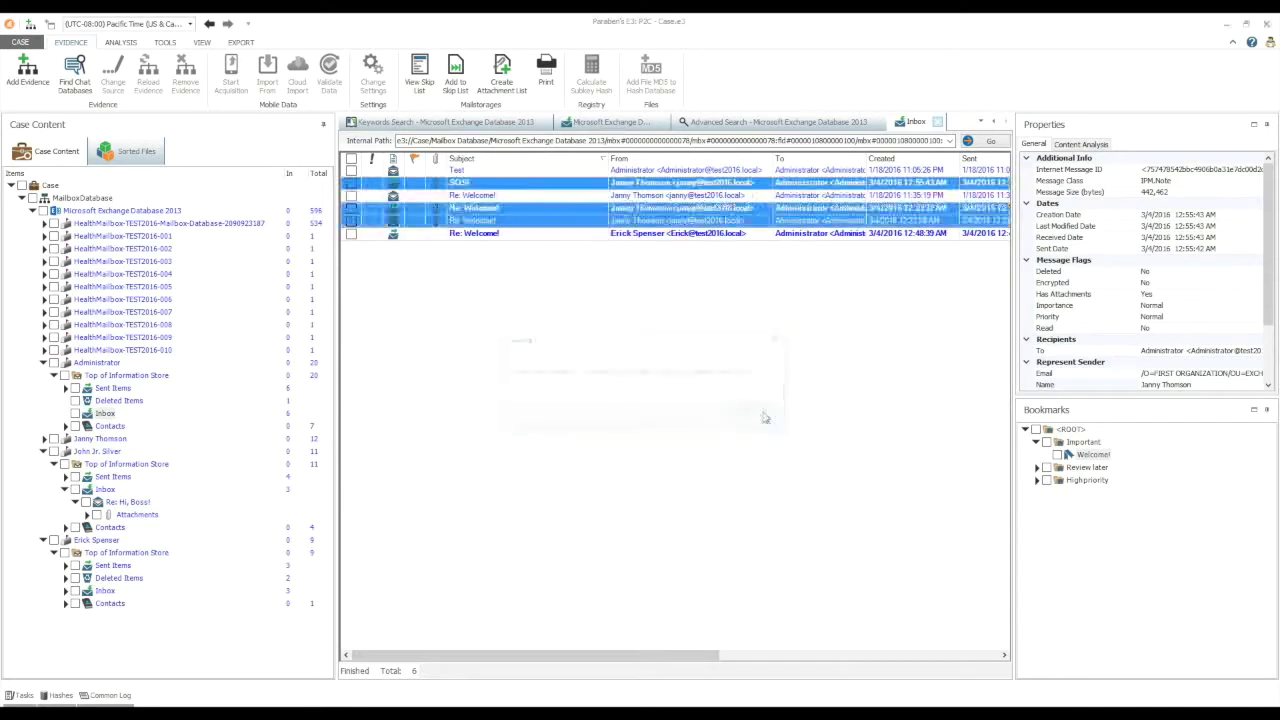
- Check all Administrator Inbox messages for reporting and start a report with the HTML E-mail Message Report type
{"action": "left_click", "coordinate": [476, 172]}
{"action": "left_click", "coordinate": [351, 159]}
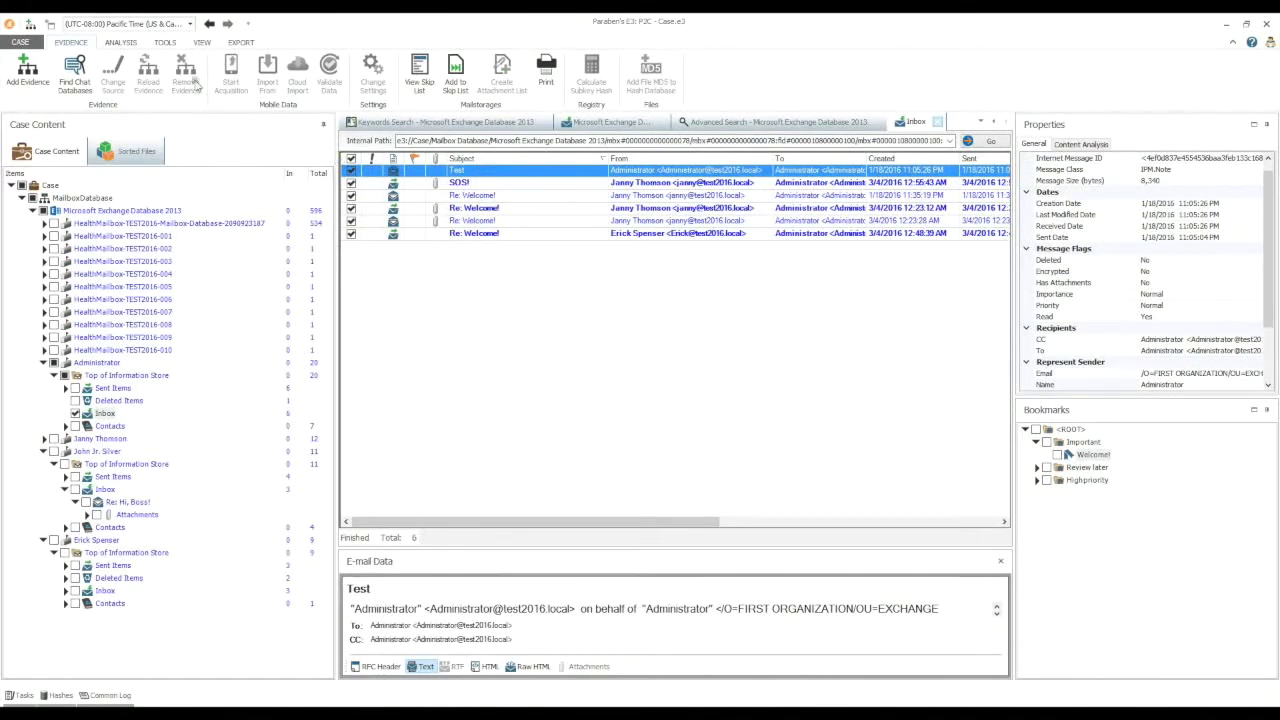
{"action": "left_click", "coordinate": [127, 43]}
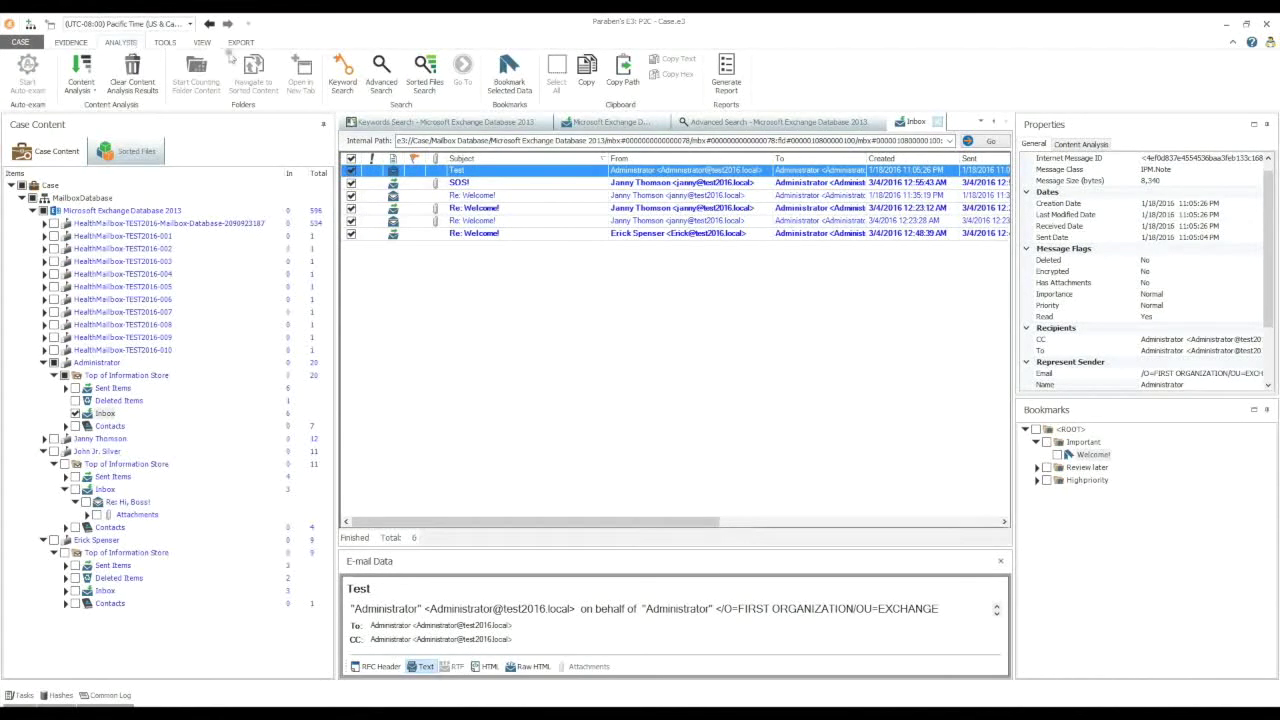
{"action": "left_click", "coordinate": [726, 80]}
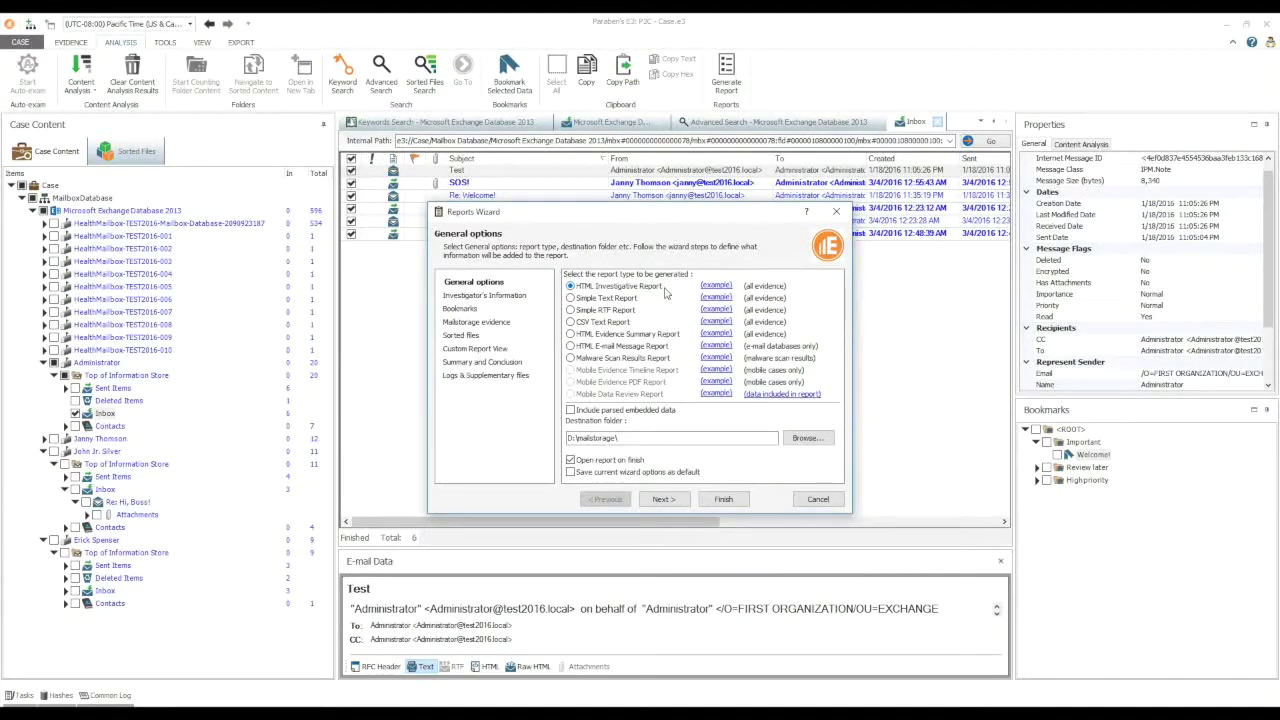
{"action": "left_click", "coordinate": [648, 334]}
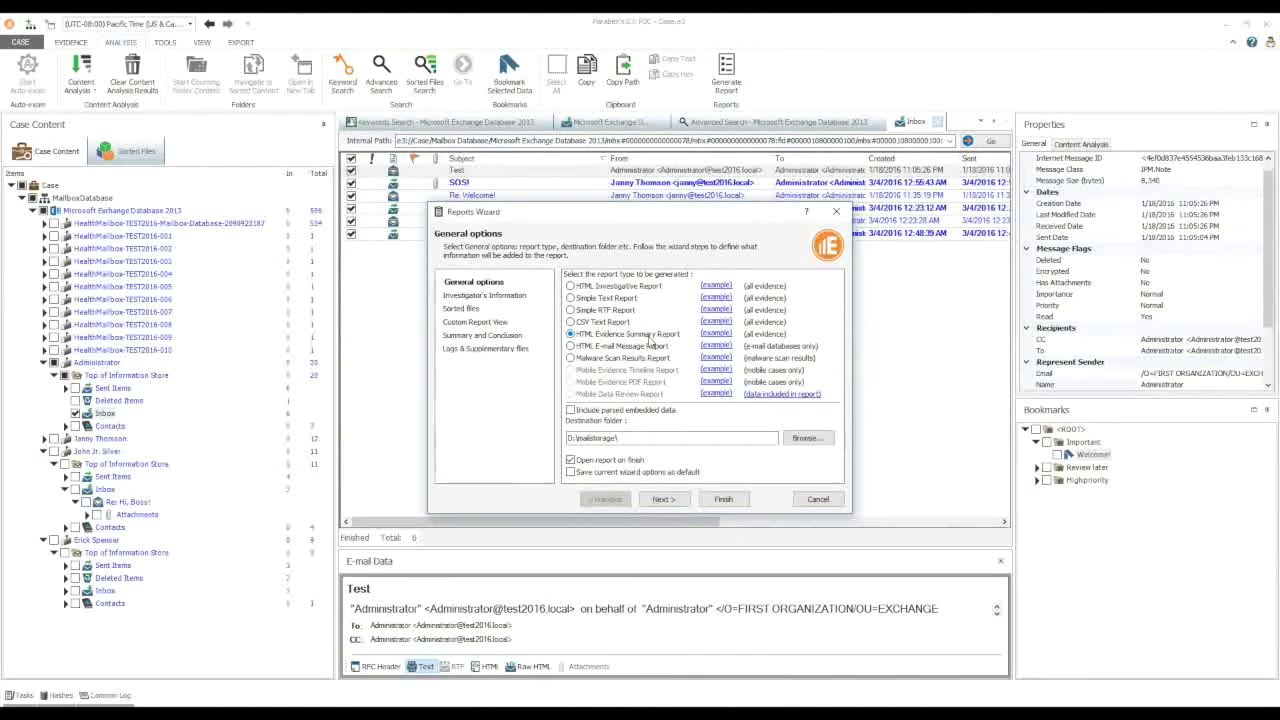
{"action": "left_click", "coordinate": [648, 346]}
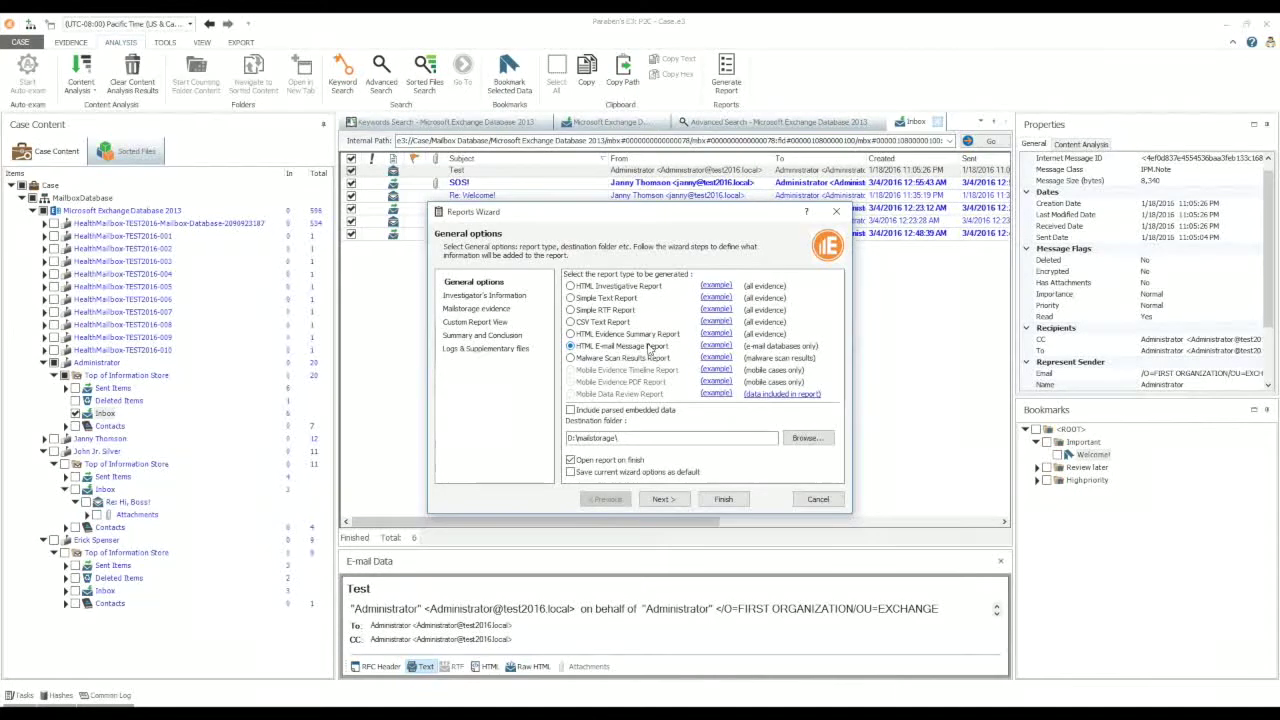
- Review the report's investigator information, mailstorage evidence options and custom report view settings
{"action": "left_click", "coordinate": [508, 297]}
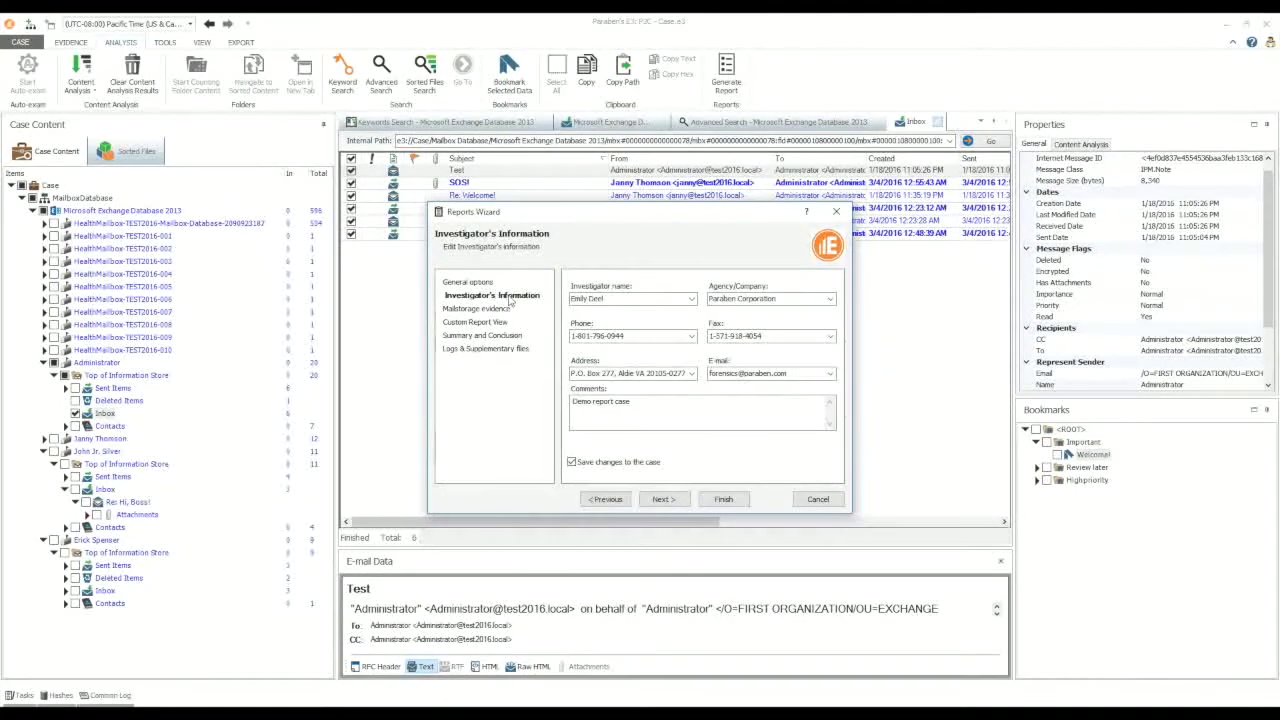
{"action": "left_click", "coordinate": [506, 310]}
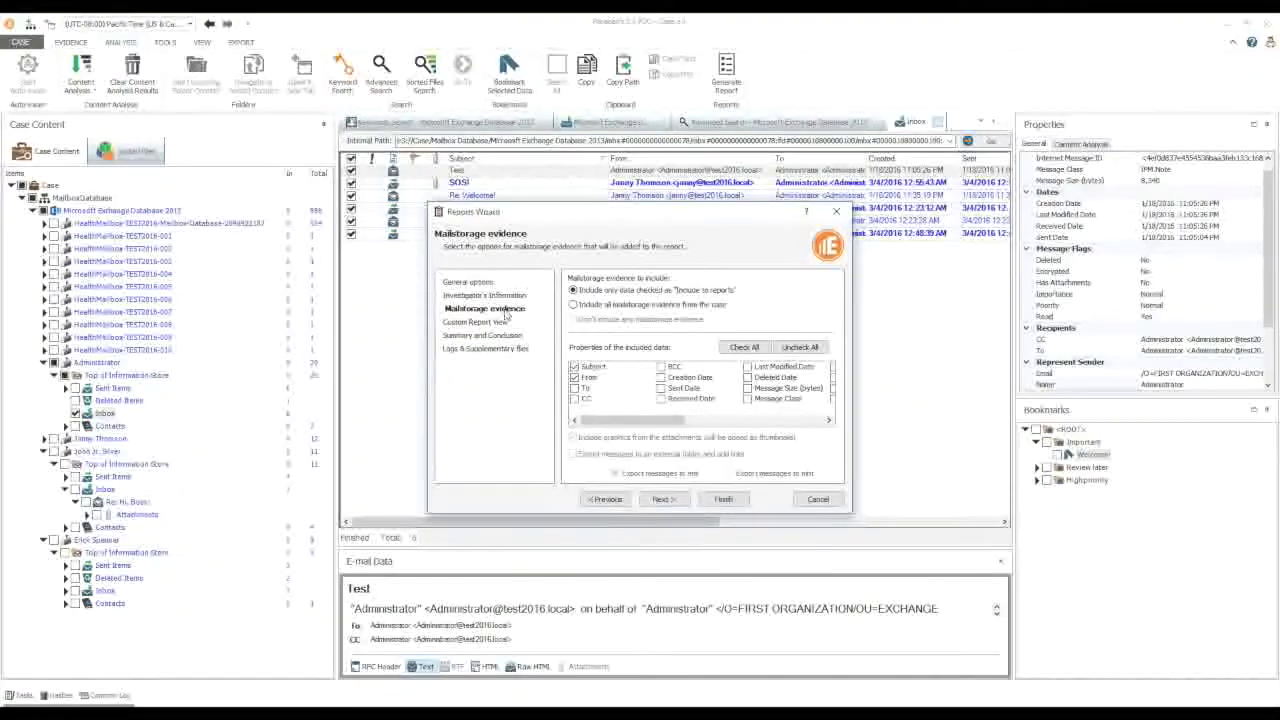
{"action": "left_click", "coordinate": [505, 322]}
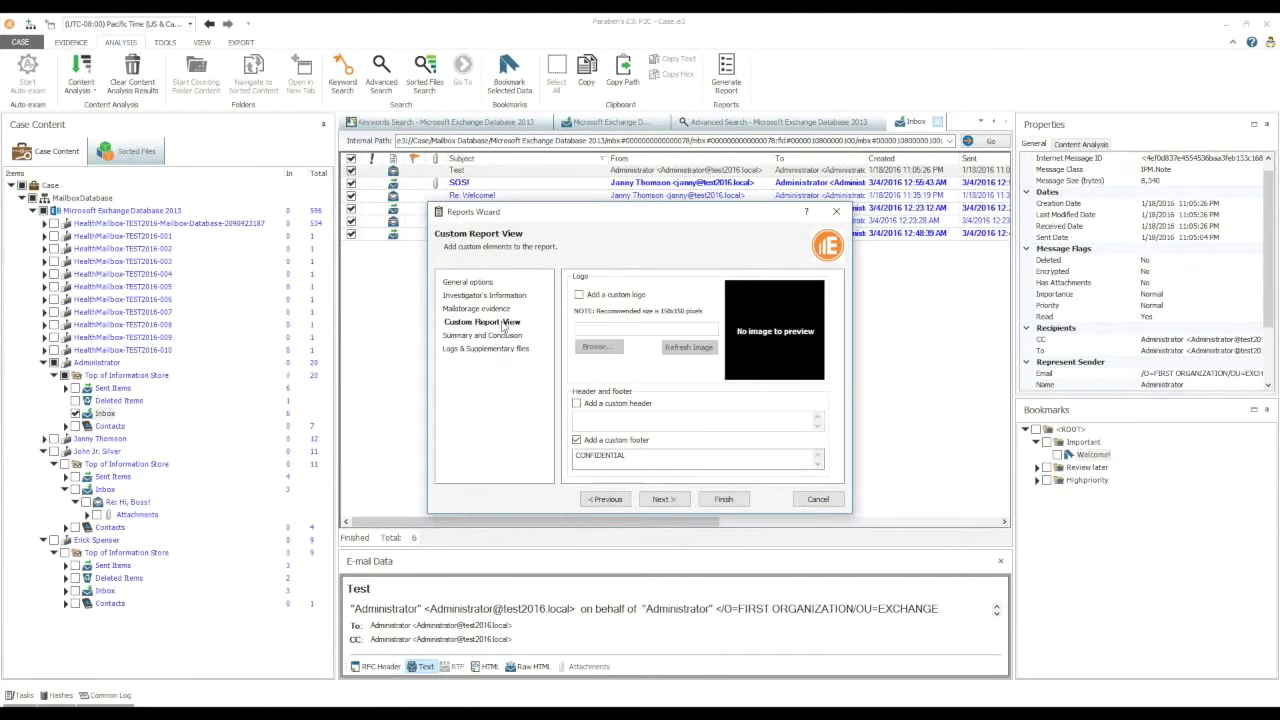
- Write "Enter your examination summary here." as the report's Examination Summary section and save it
{"action": "left_click", "coordinate": [505, 336]}
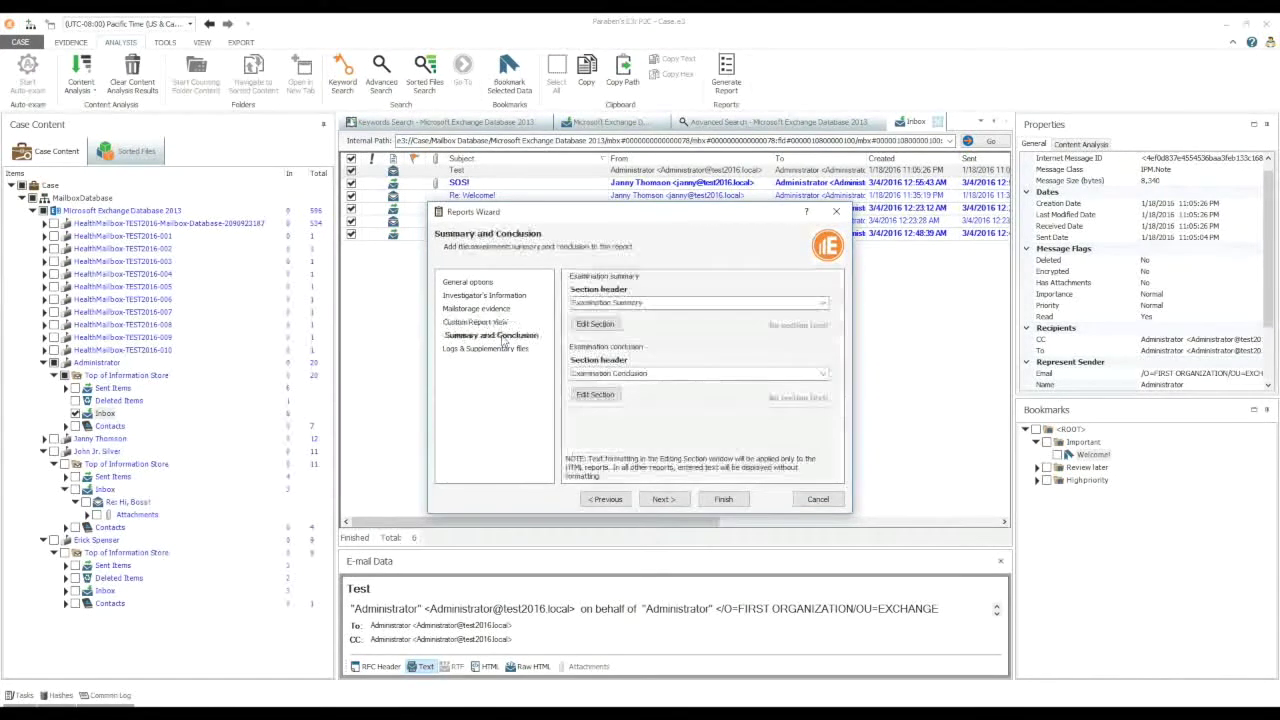
{"action": "left_click", "coordinate": [595, 325]}
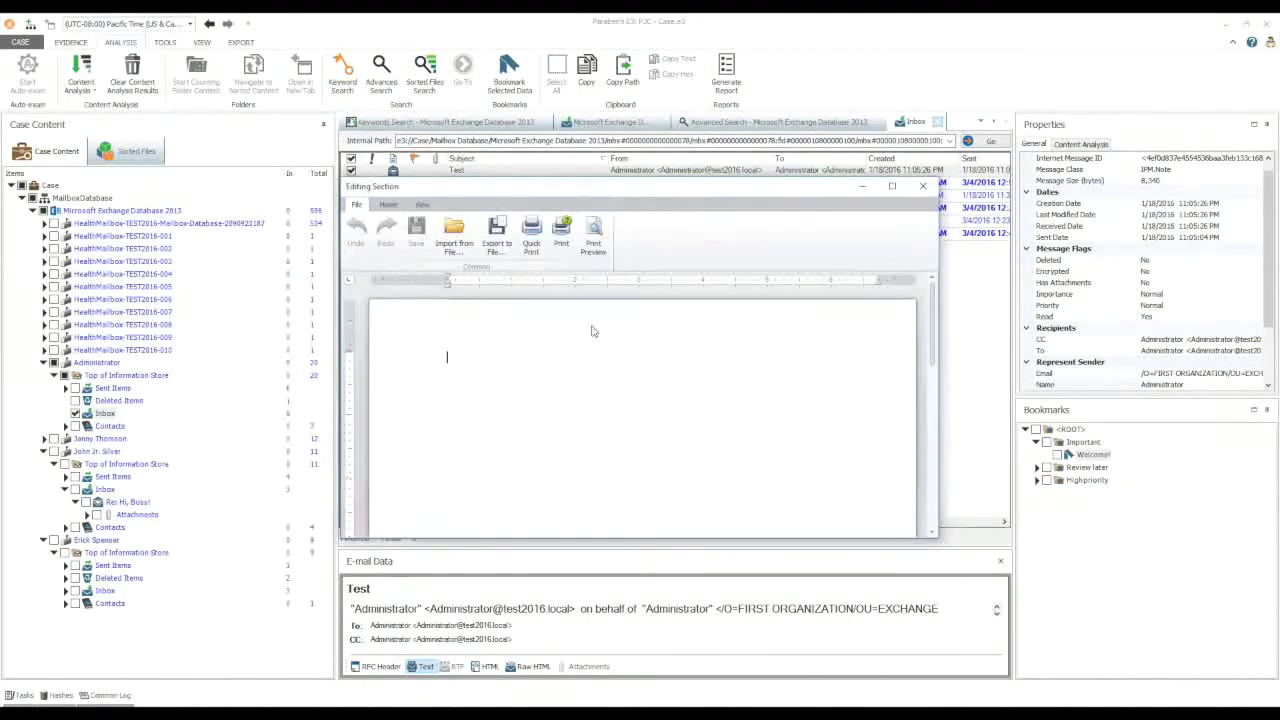
{"action": "type", "text": "Enter your examination summary here."}
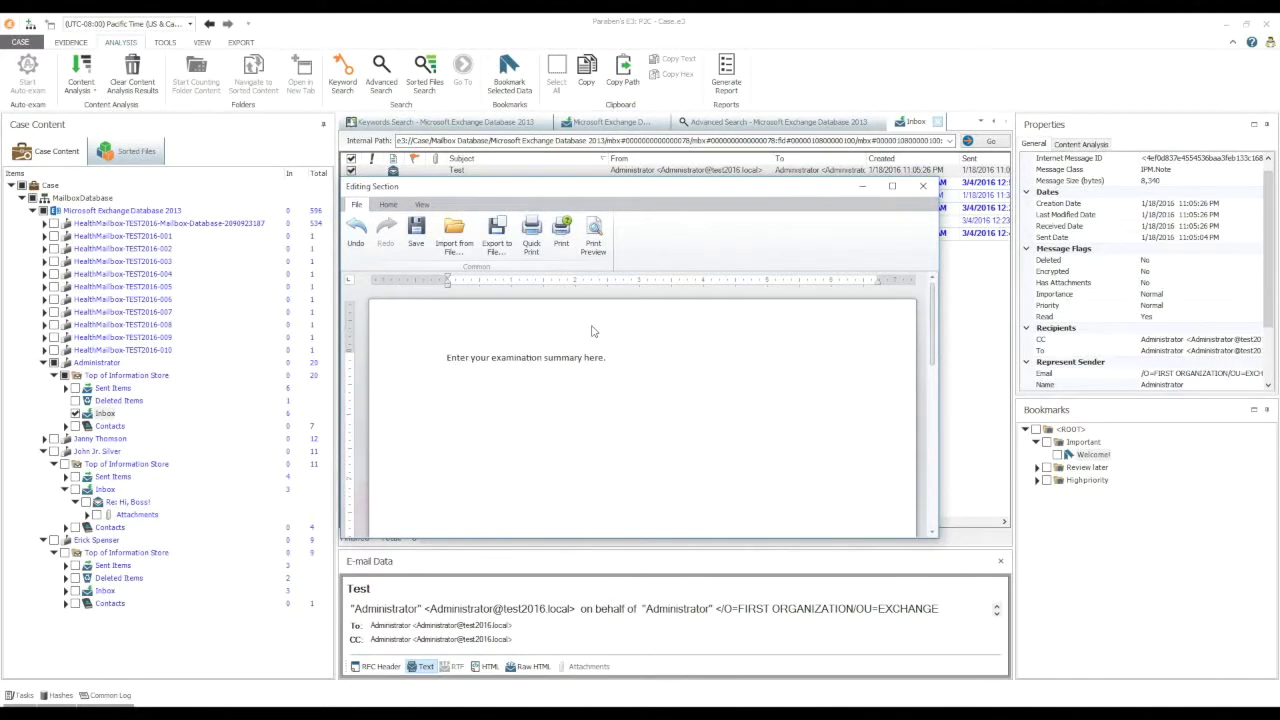
{"action": "left_click", "coordinate": [416, 228]}
{"action": "left_click", "coordinate": [922, 186]}
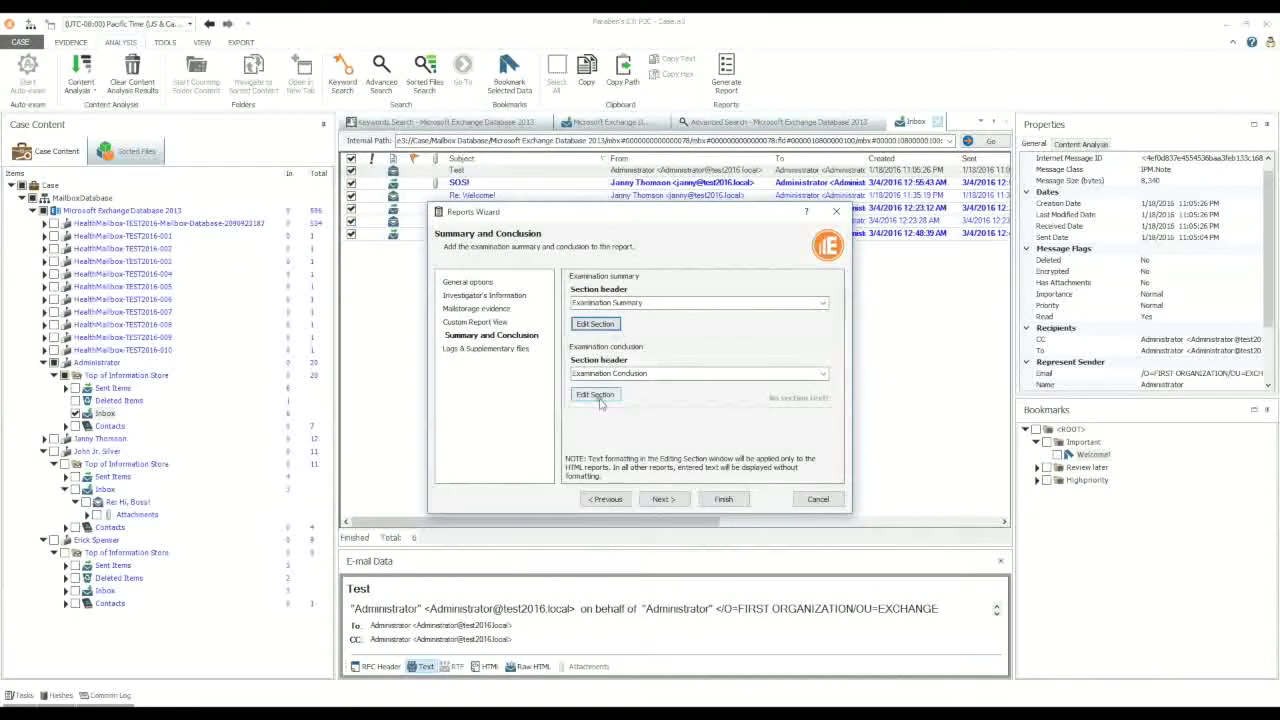
- Check the logs and supplementary files options and generate the e-mail message report
{"action": "left_click", "coordinate": [526, 350]}
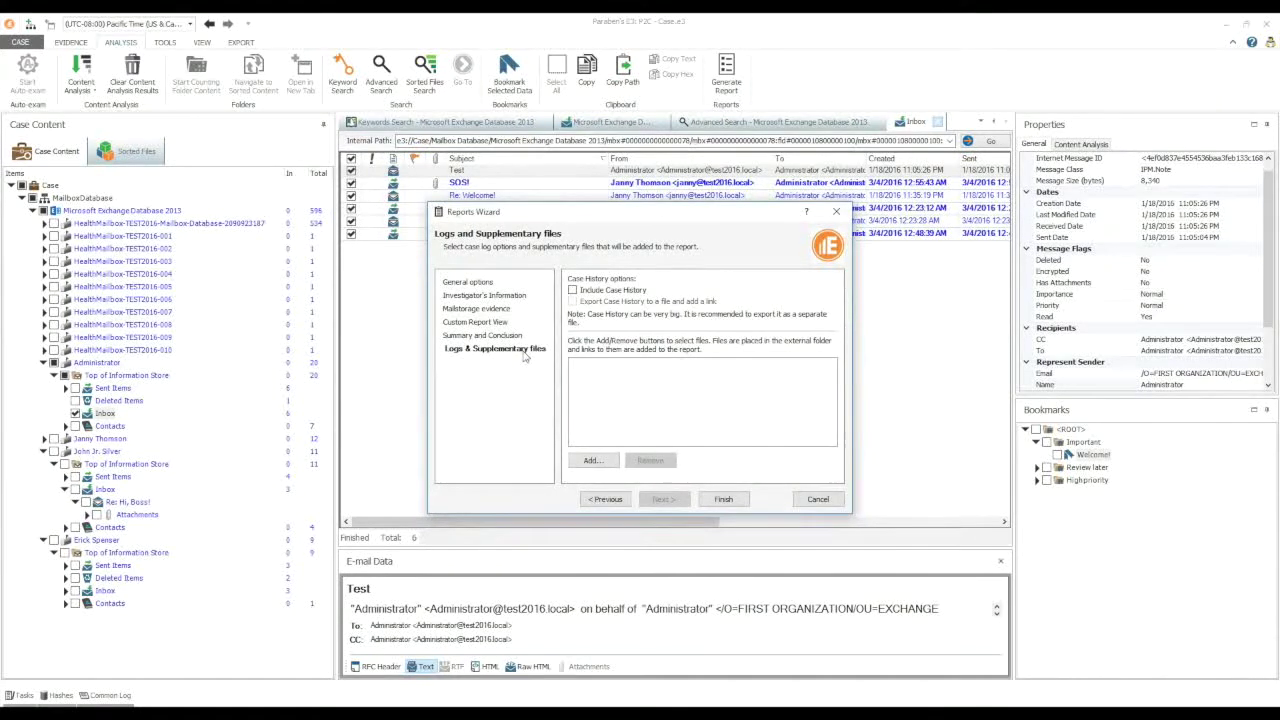
{"action": "left_click", "coordinate": [720, 499]}
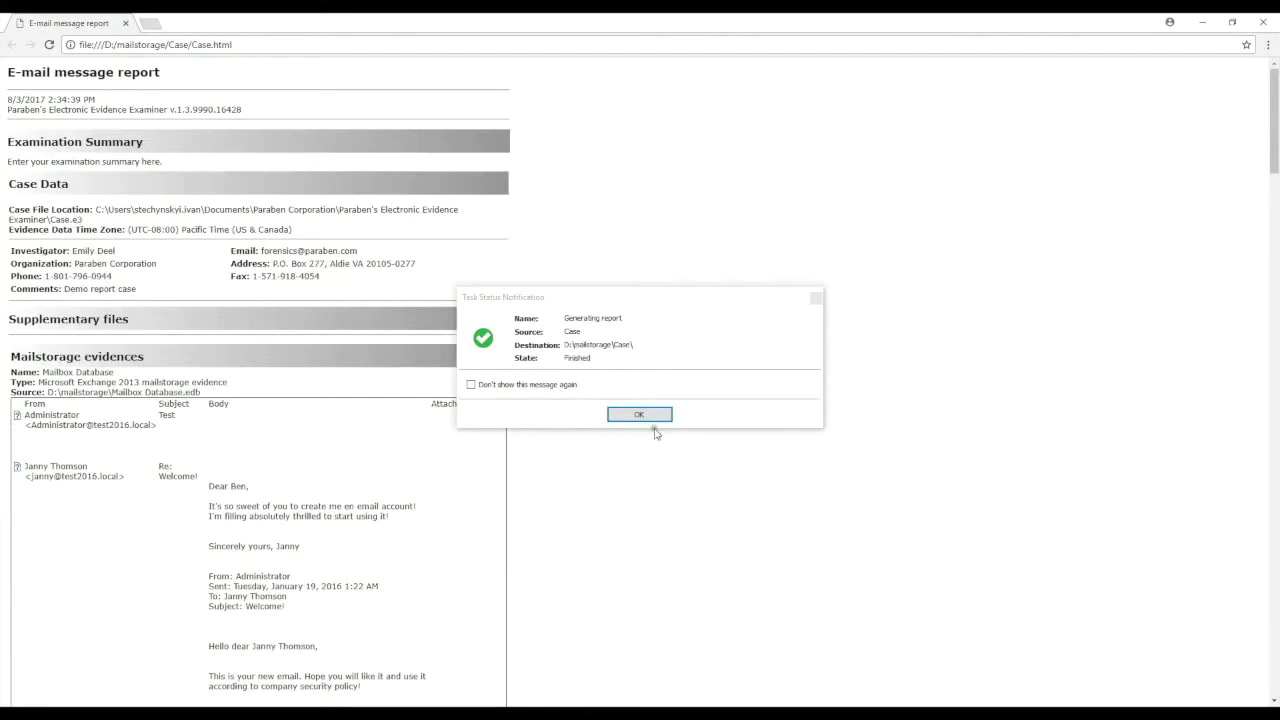
{"action": "left_click", "coordinate": [645, 416]}
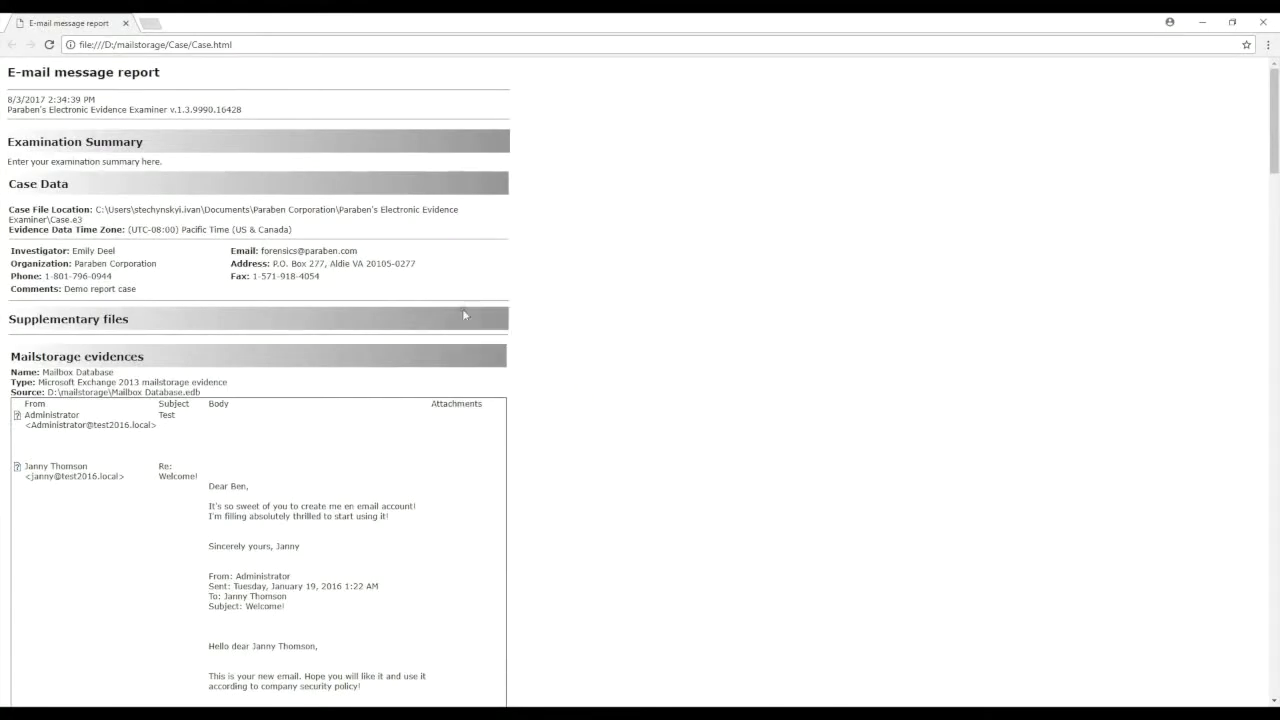
- Read through the messages and attachment links in the generated HTML e-mail message report, then close the browser
{"action": "scroll", "coordinate": [456, 299], "scroll_direction": "down", "scroll_amount": 3}
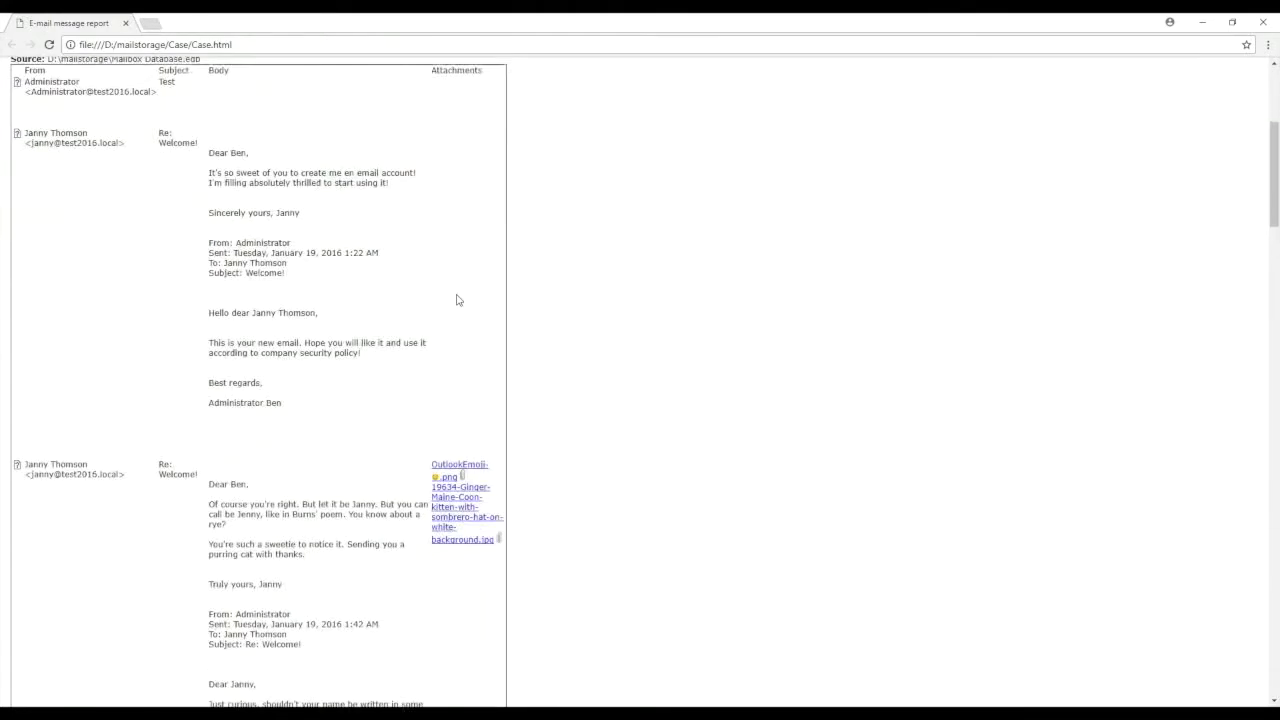
{"action": "scroll", "coordinate": [456, 299], "scroll_direction": "down", "scroll_amount": 2}
{"action": "scroll", "coordinate": [456, 299], "scroll_direction": "down", "scroll_amount": 2}
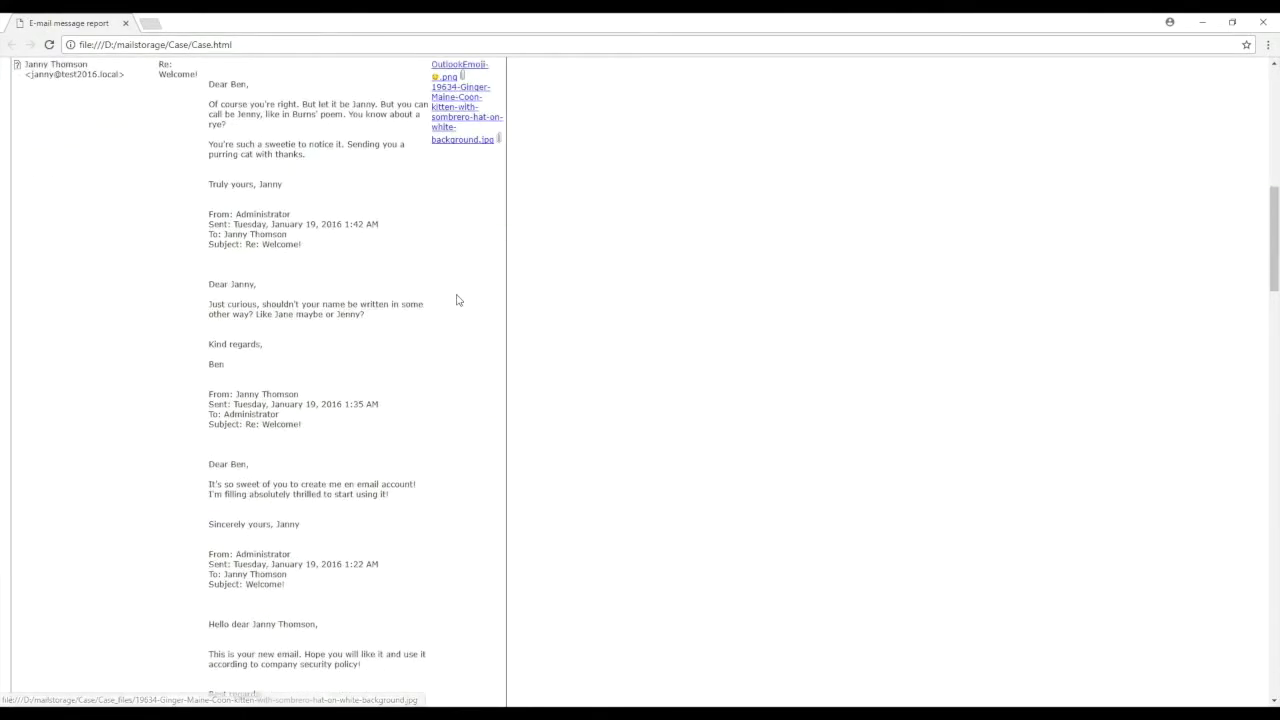
{"action": "scroll", "coordinate": [456, 299], "scroll_direction": "down", "scroll_amount": 3}
{"action": "scroll", "coordinate": [456, 299], "scroll_direction": "down", "scroll_amount": 3}
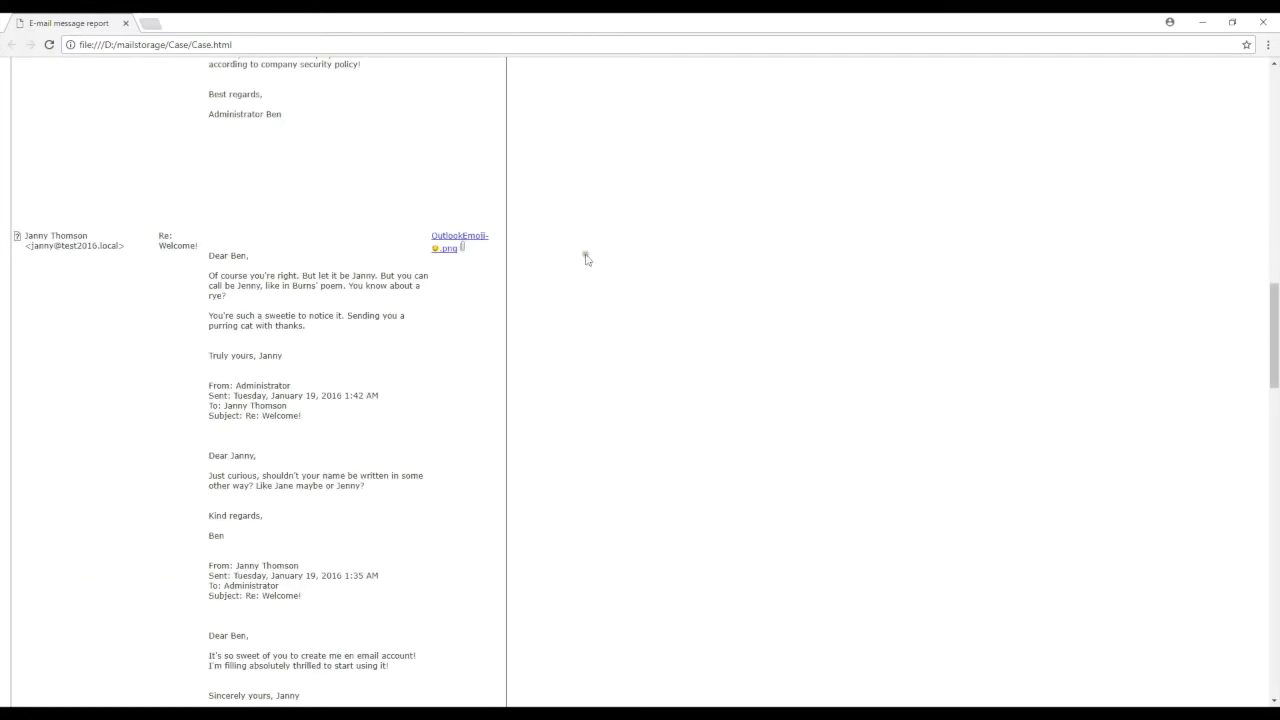
{"action": "left_click", "coordinate": [1258, 27]}
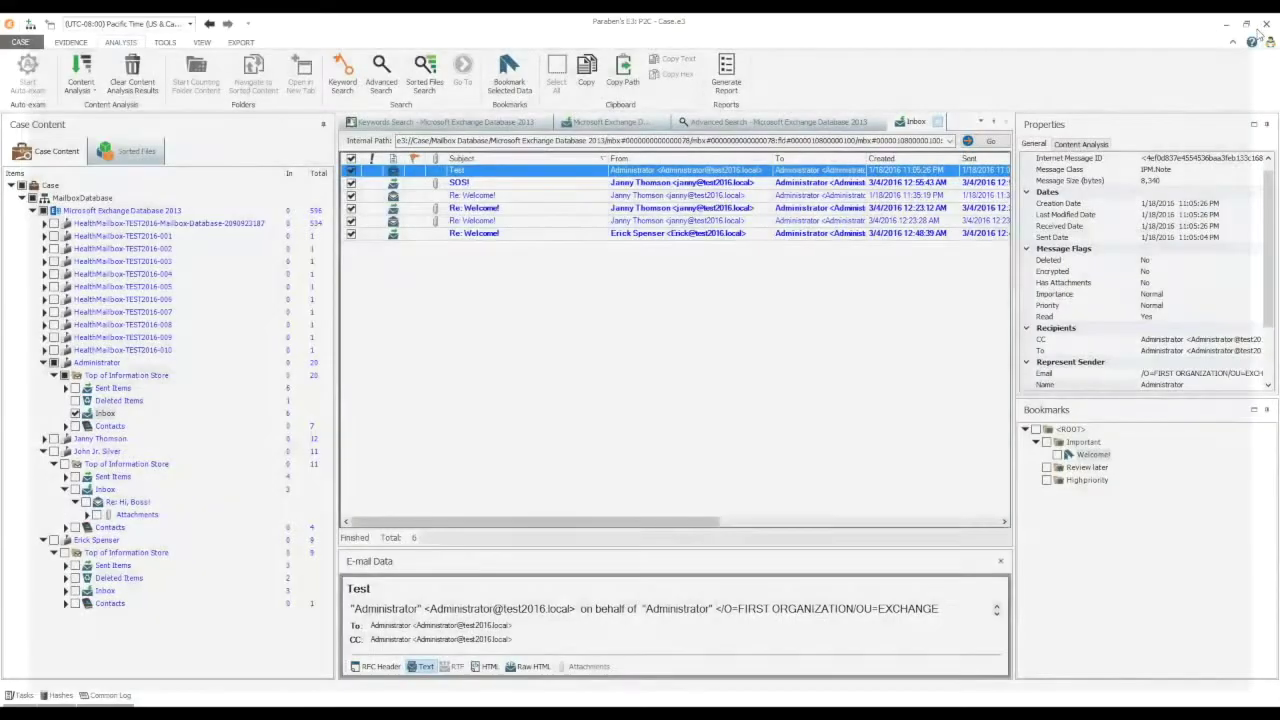